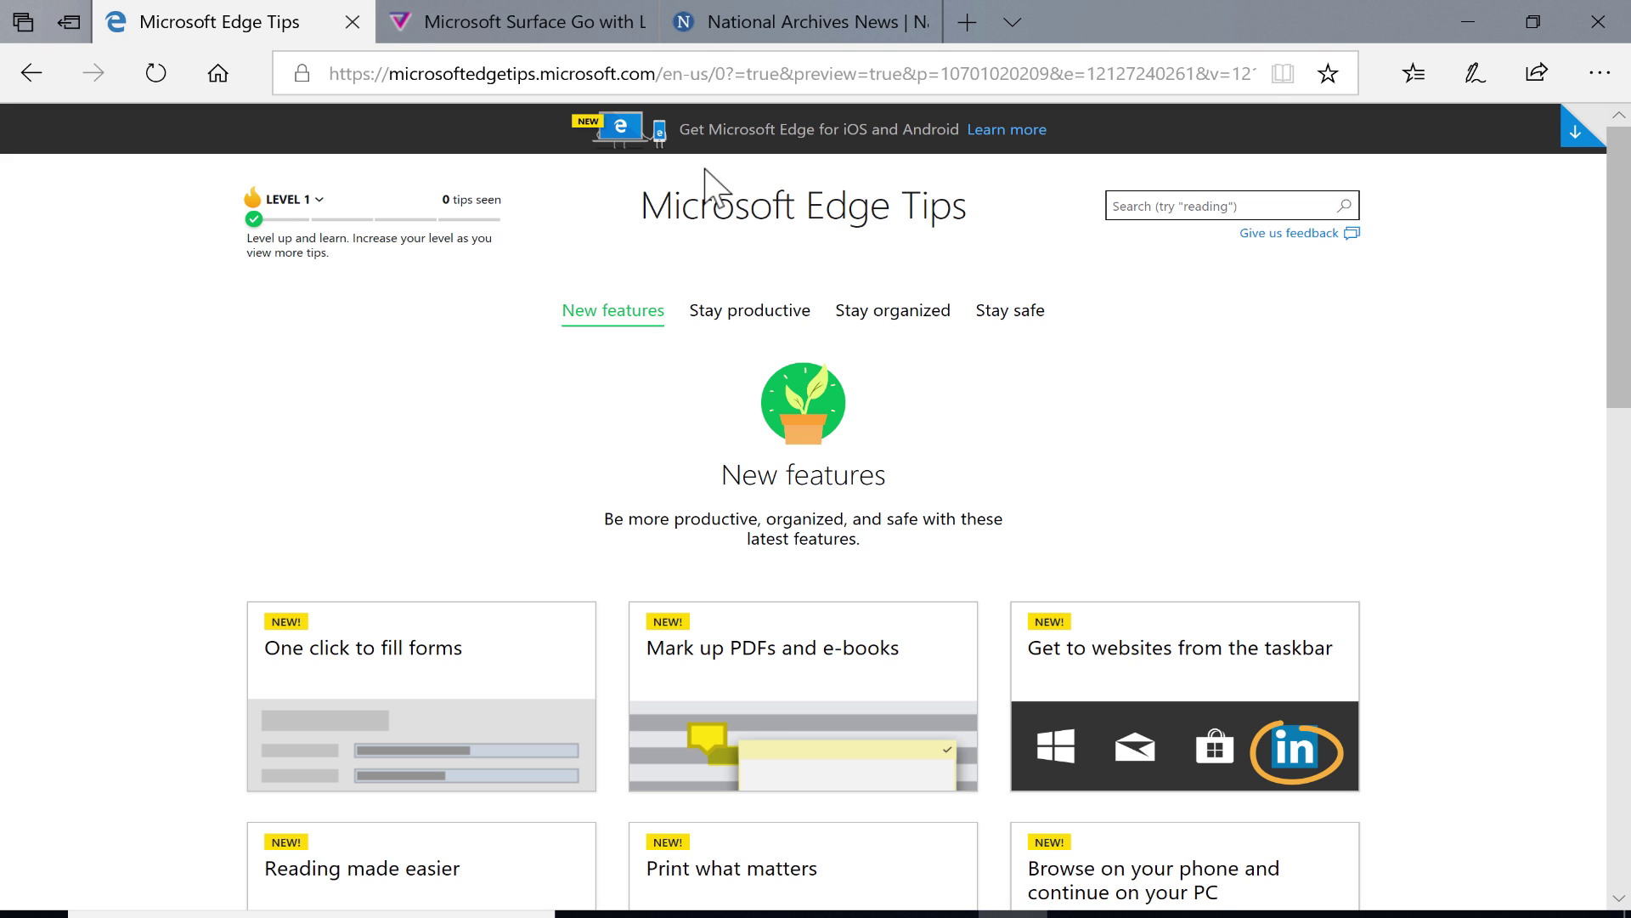
Step: Switch to The Verge's Surface Go review and look through the article's layout, including the ads between its paragraphs
click(519, 23)
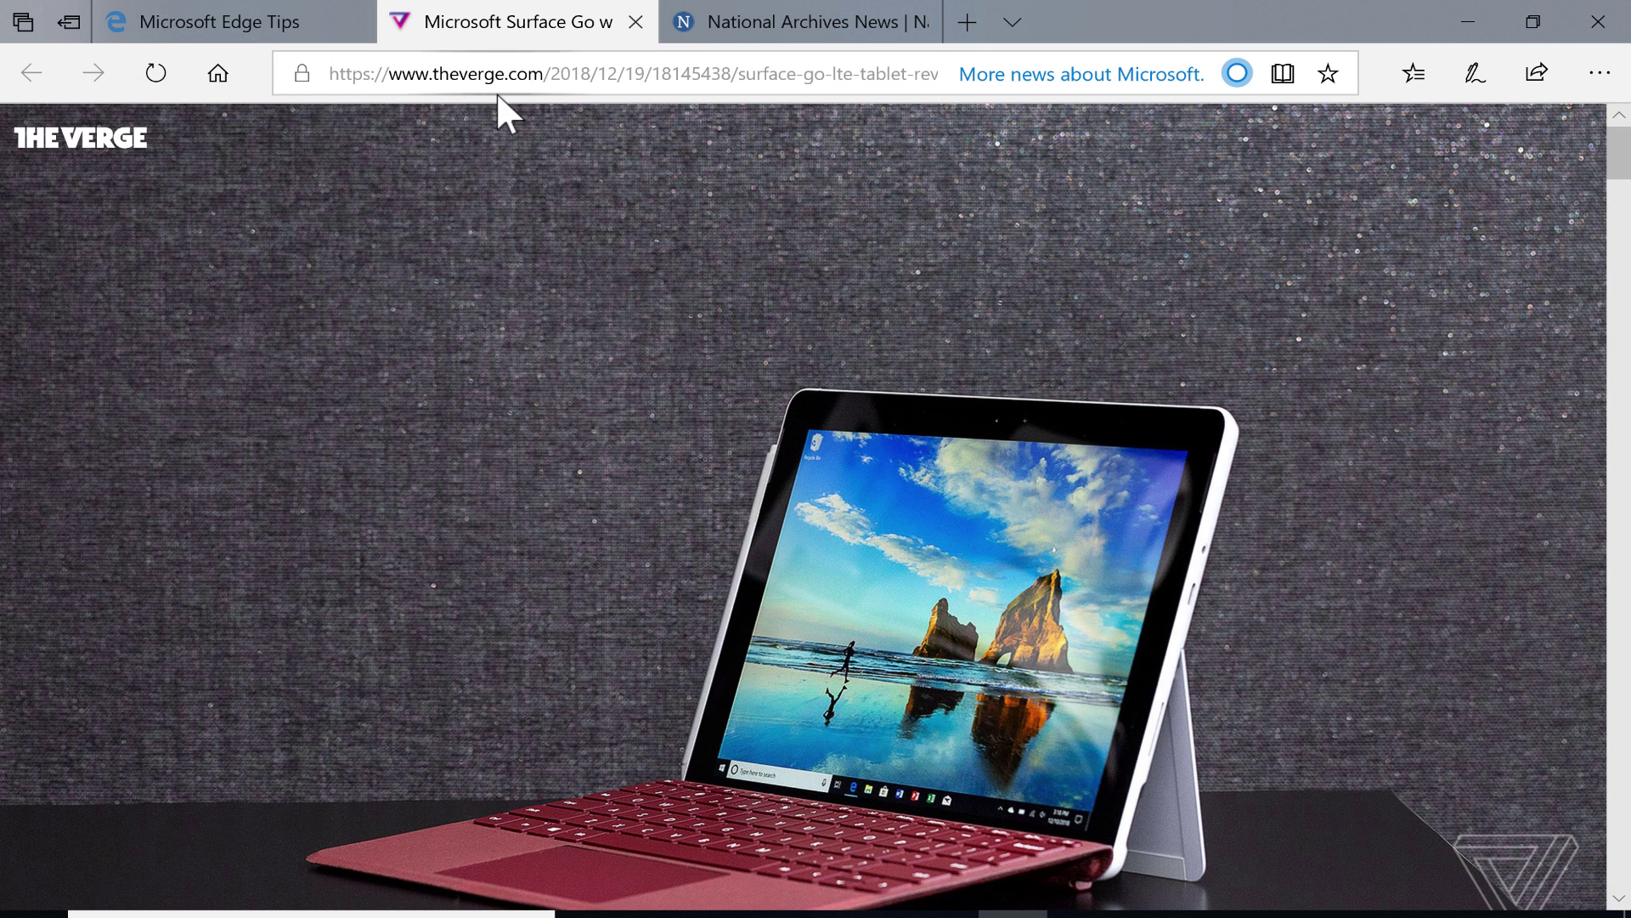
scroll(1012, 270, down, 10)
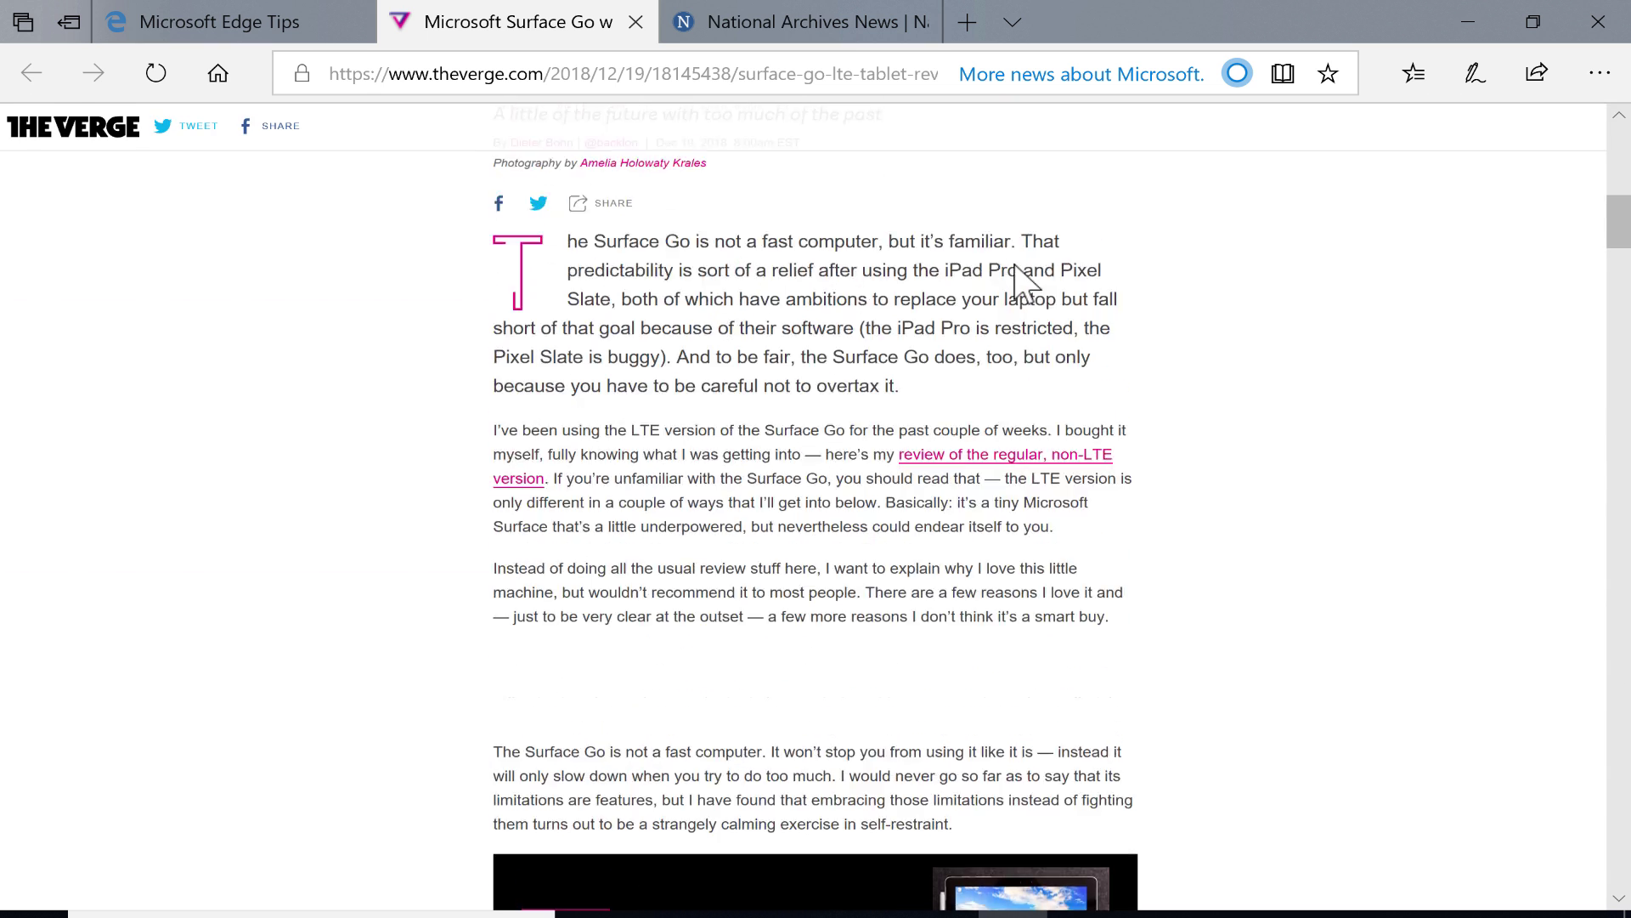
scroll(1014, 263, up, 7)
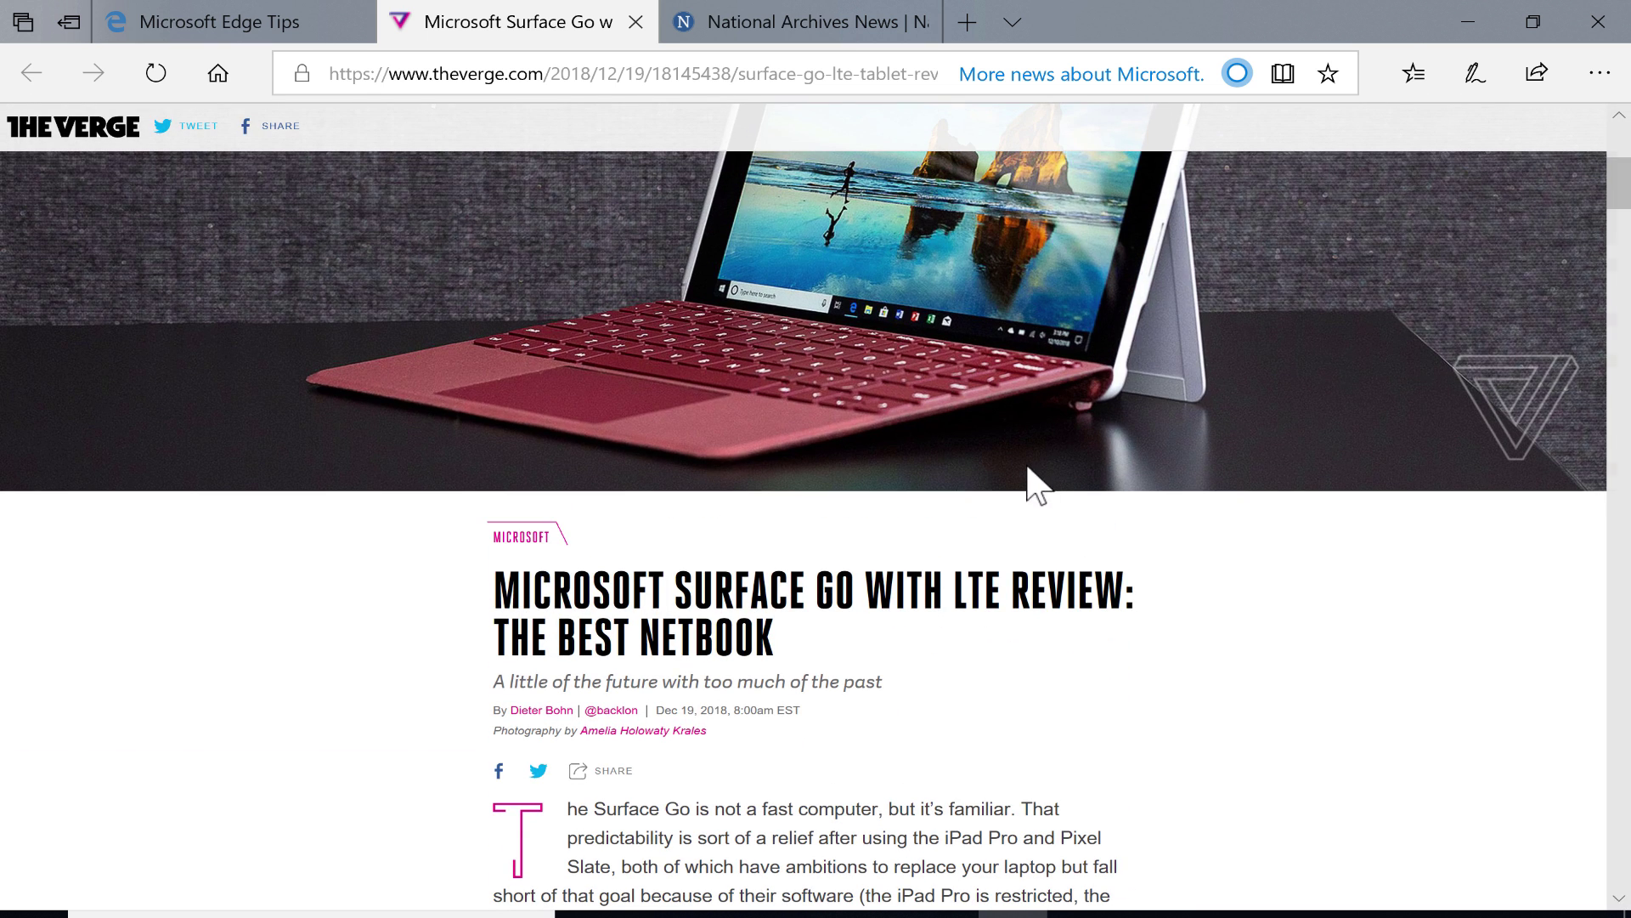
scroll(986, 646, up, 4)
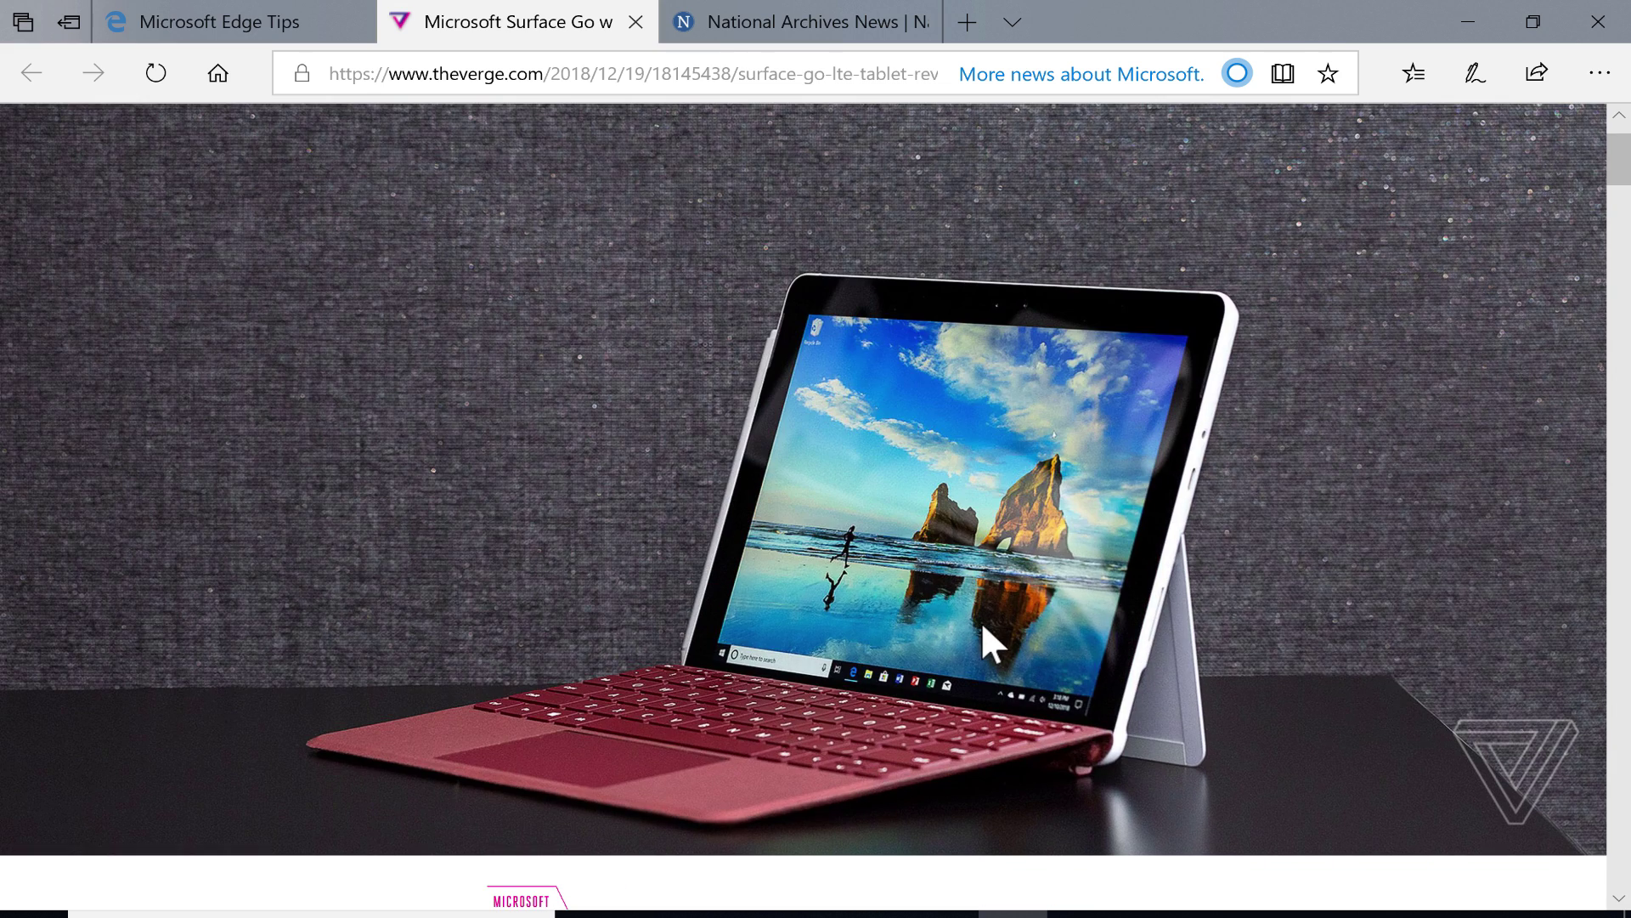
scroll(983, 627, down, 10)
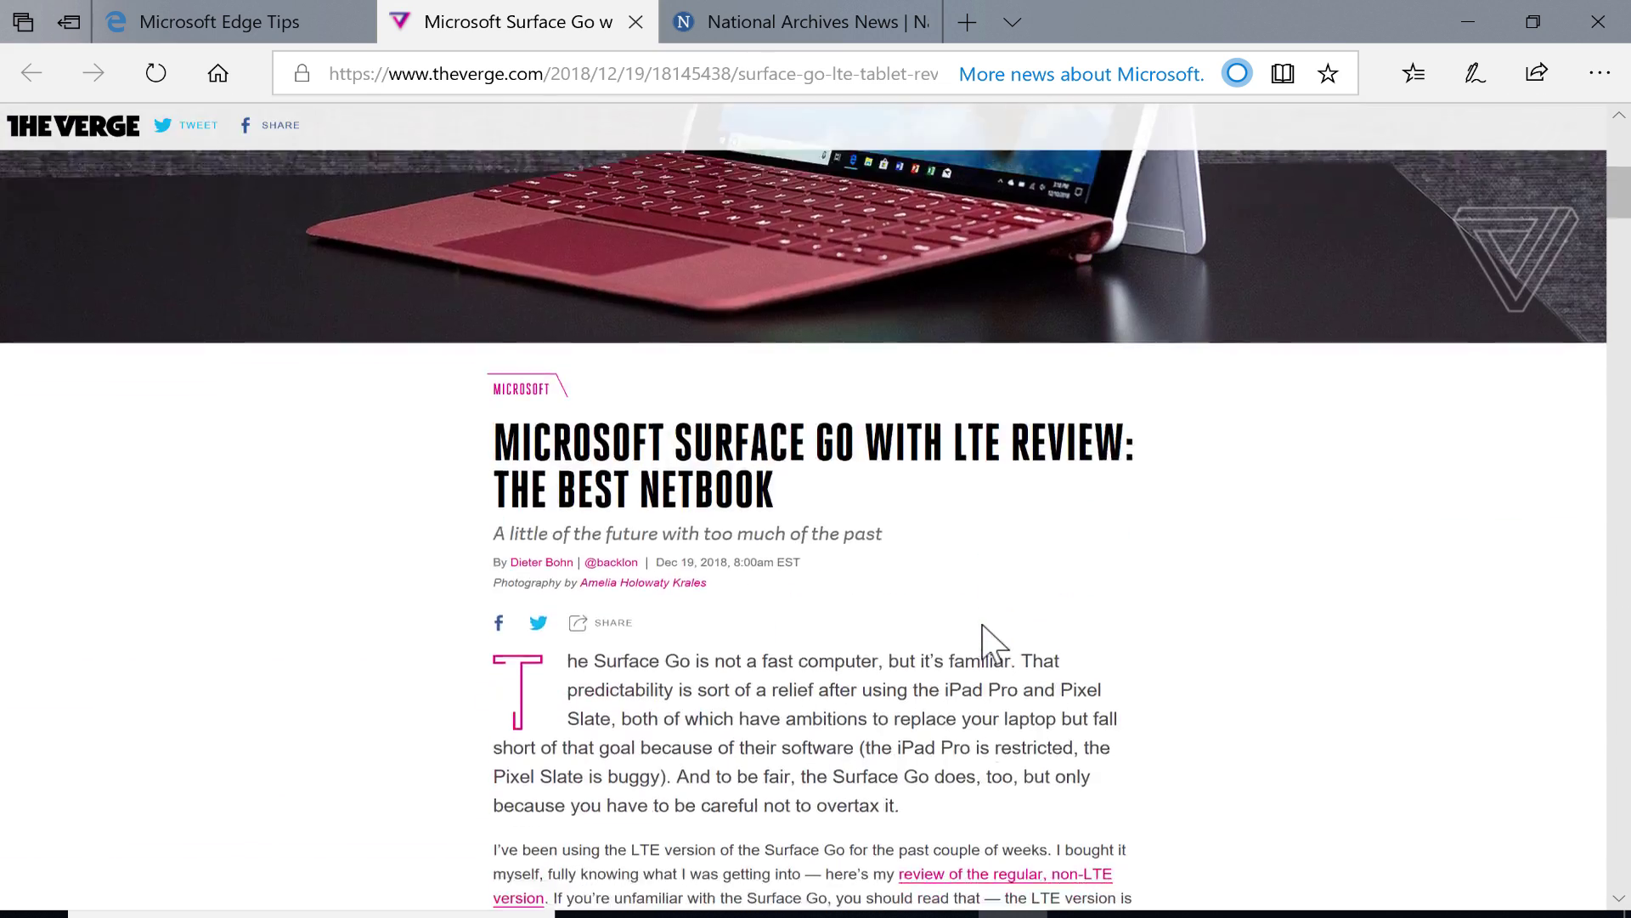
scroll(983, 624, down, 4)
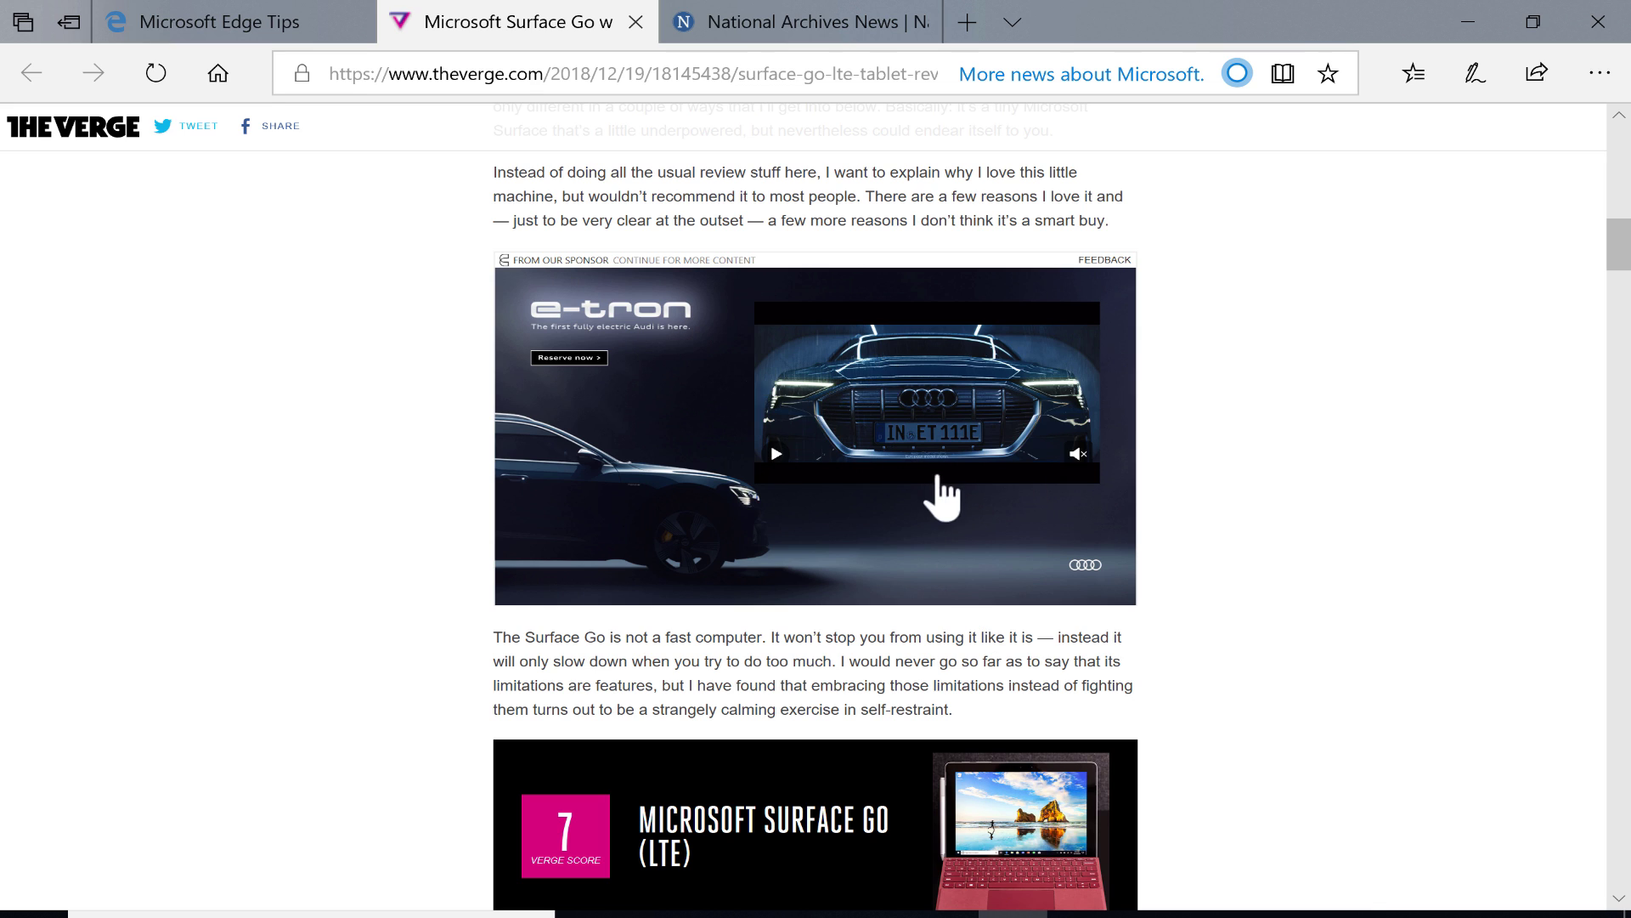
scroll(1012, 518, down, 10)
scroll(1015, 523, down, 14)
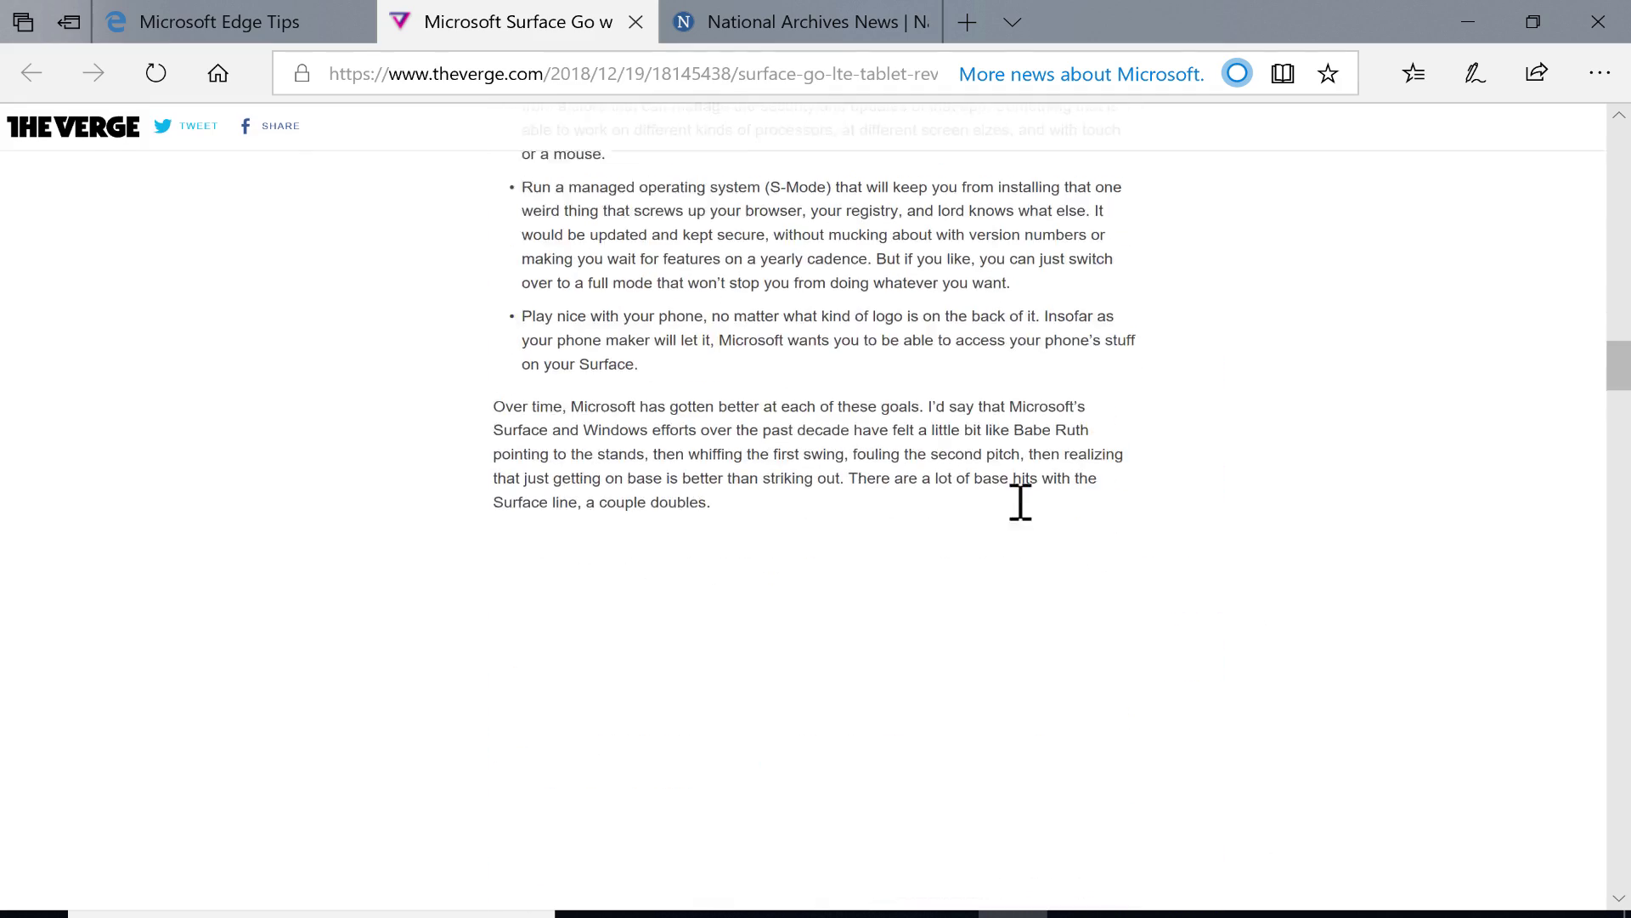
scroll(1019, 498, up, 20)
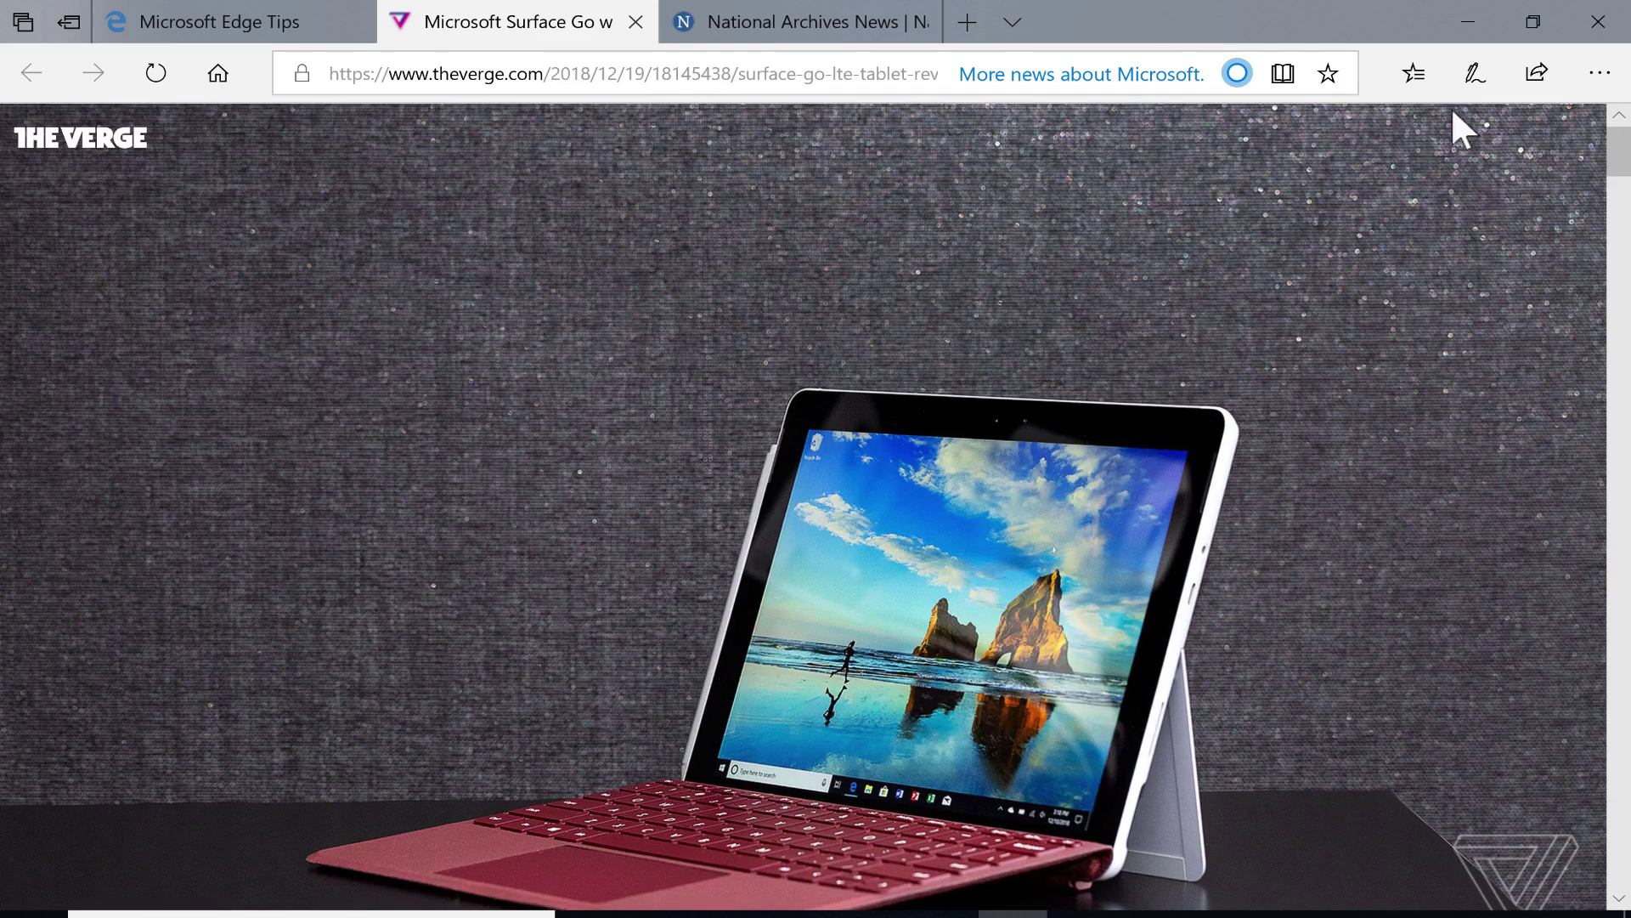
scroll(1617, 174, down, 3)
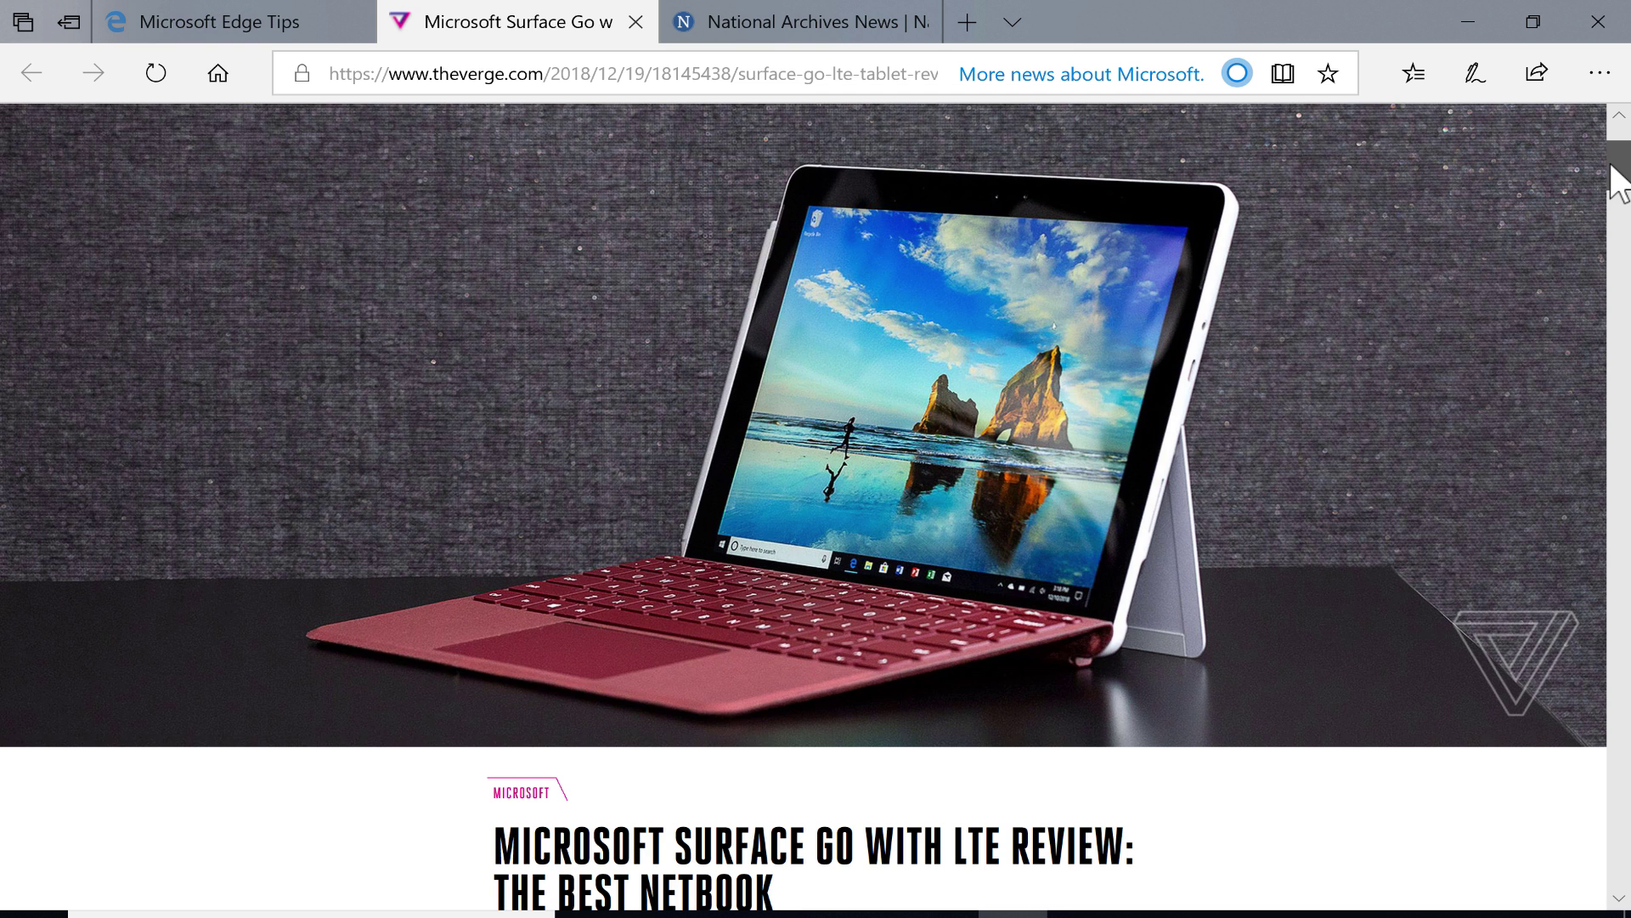
scroll(1617, 174, down, 20)
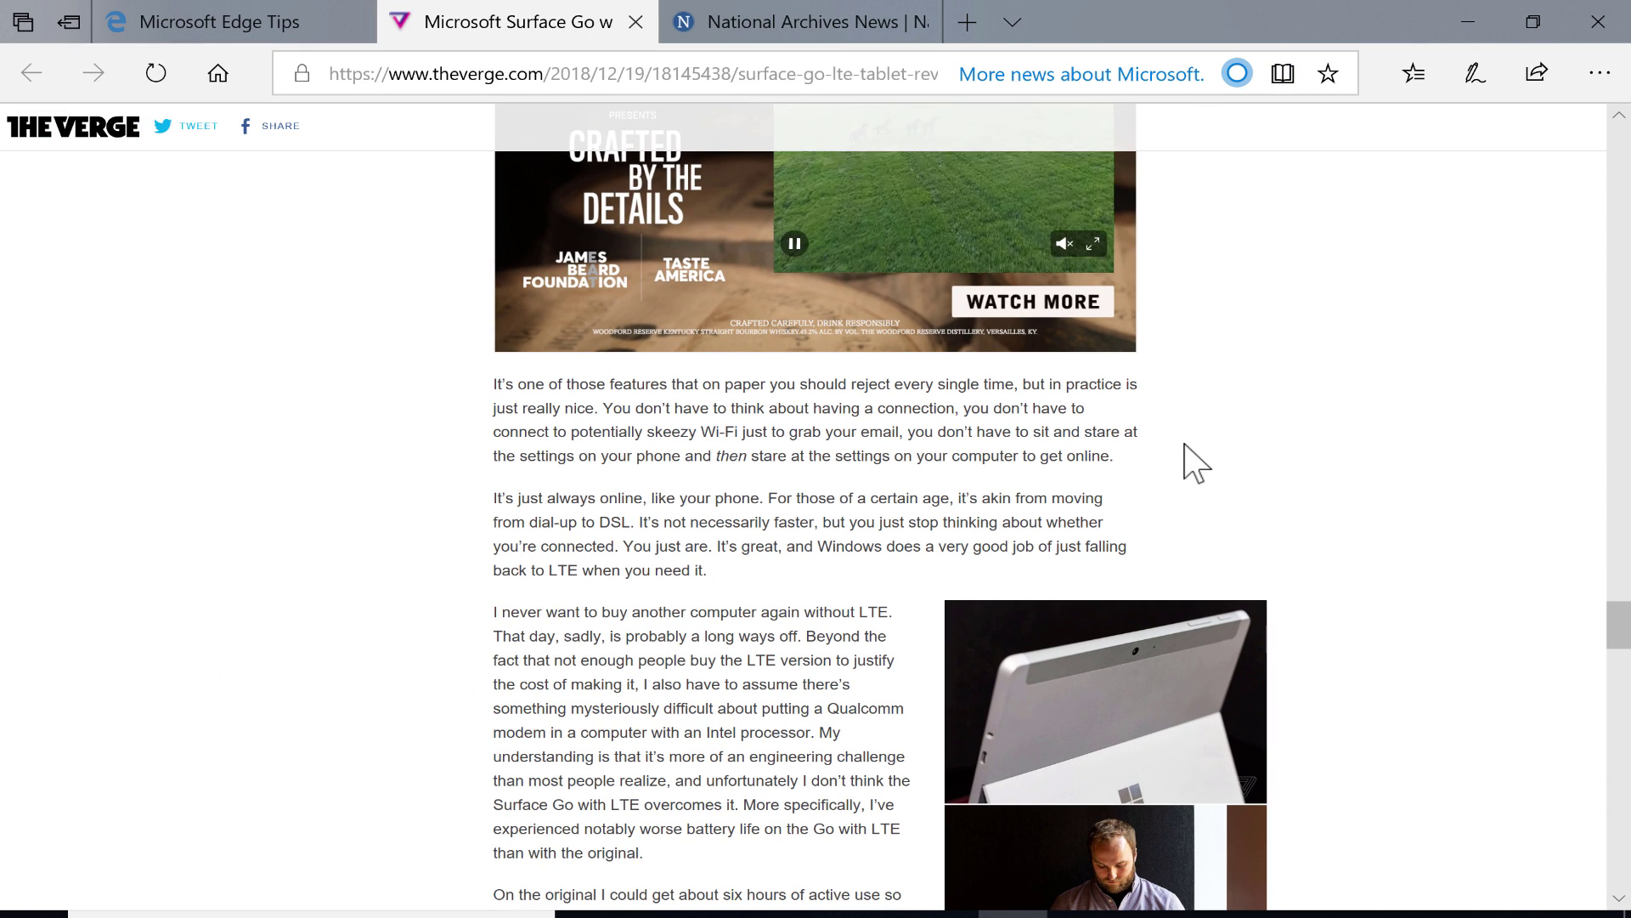
scroll(1197, 463, up, 15)
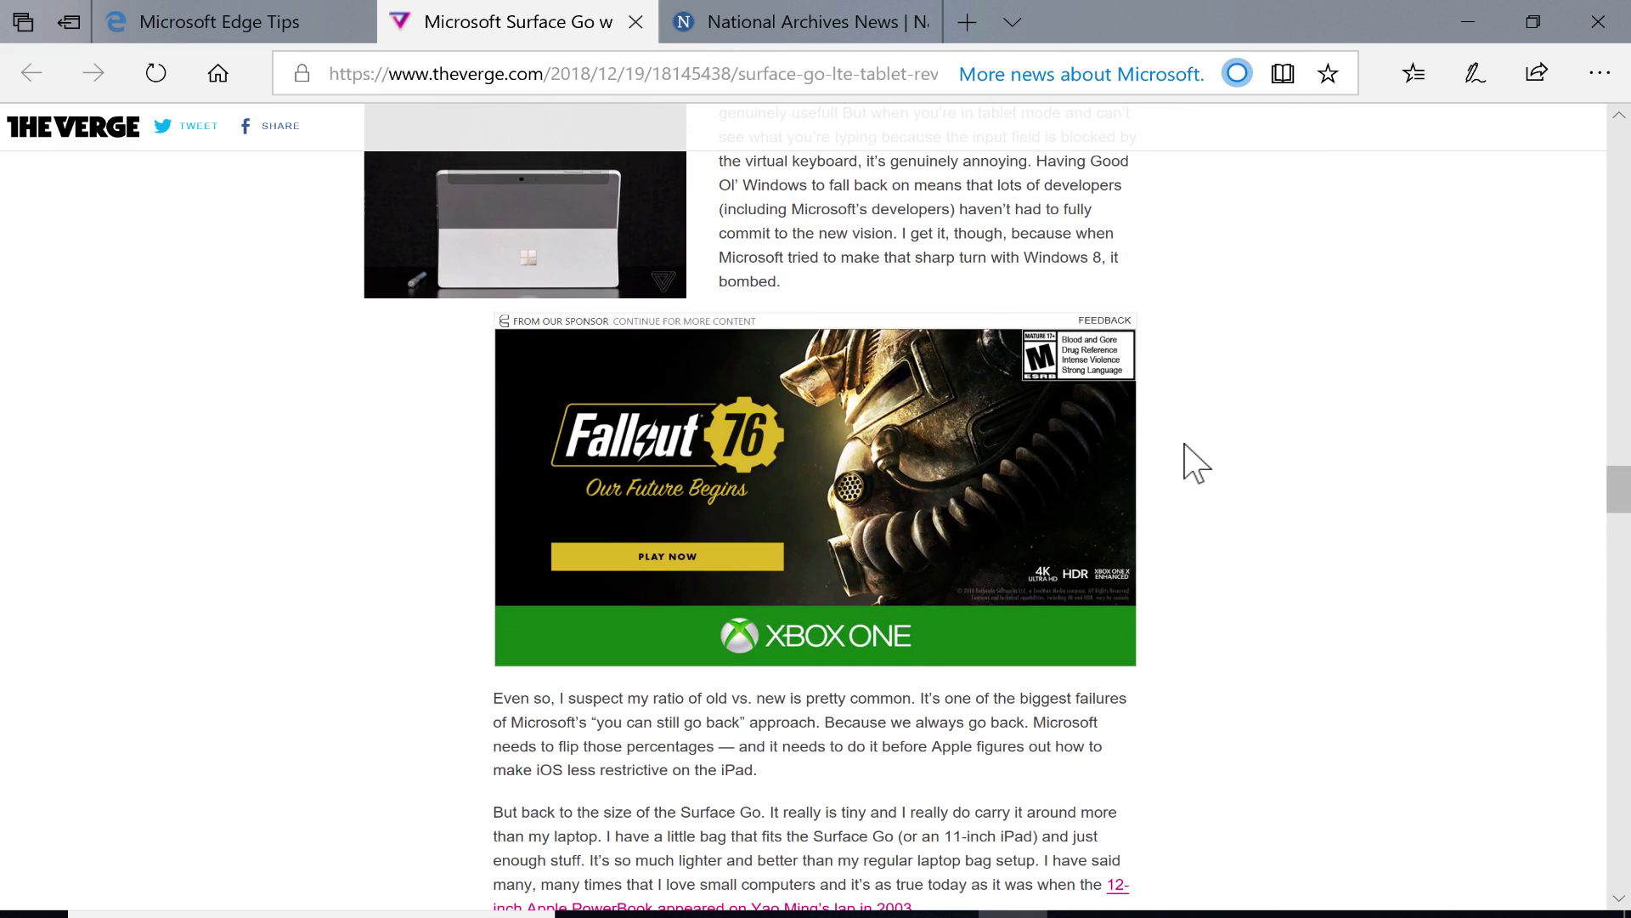
scroll(1196, 463, up, 15)
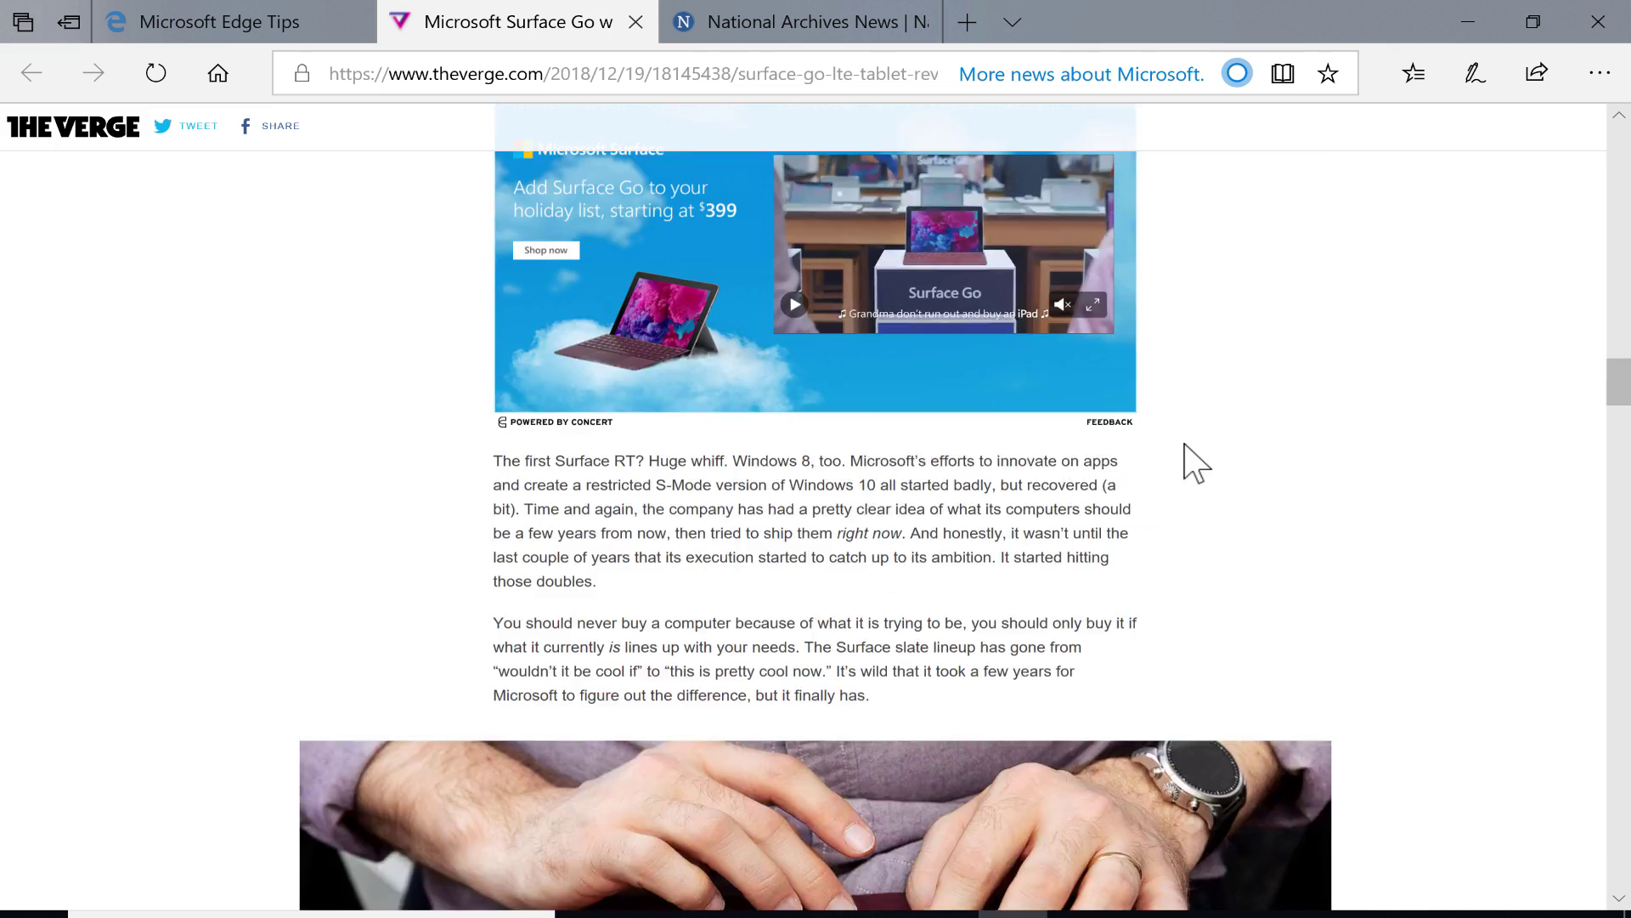
scroll(1197, 463, up, 15)
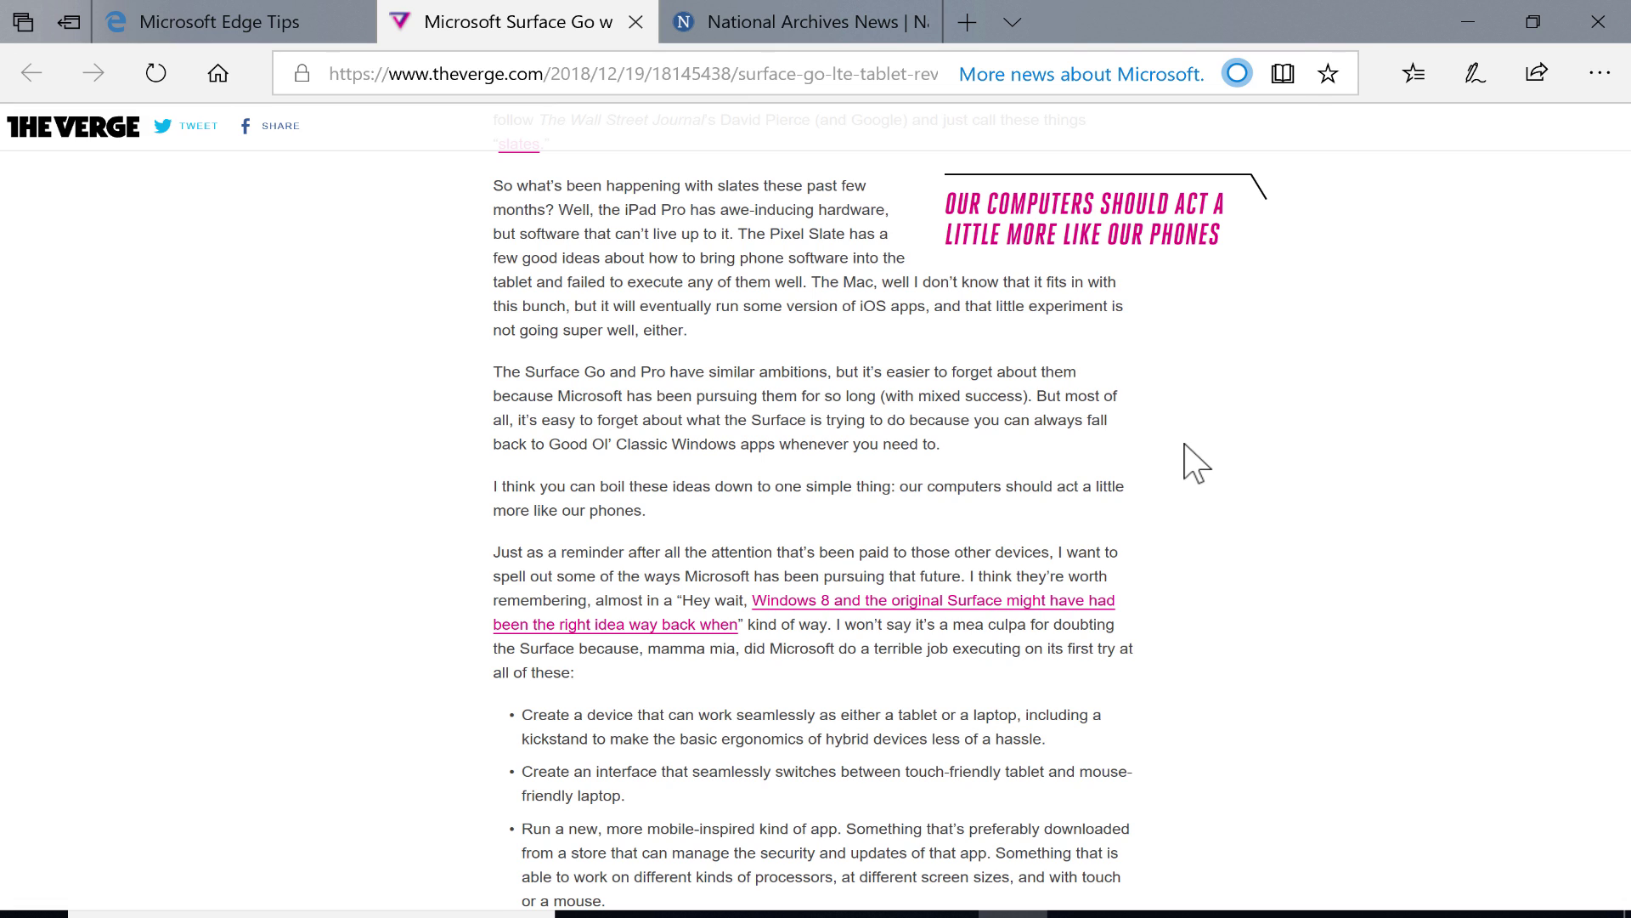
Step: Open the Surface Go review in reading view and page forward to the passage that sets some context
click(1283, 75)
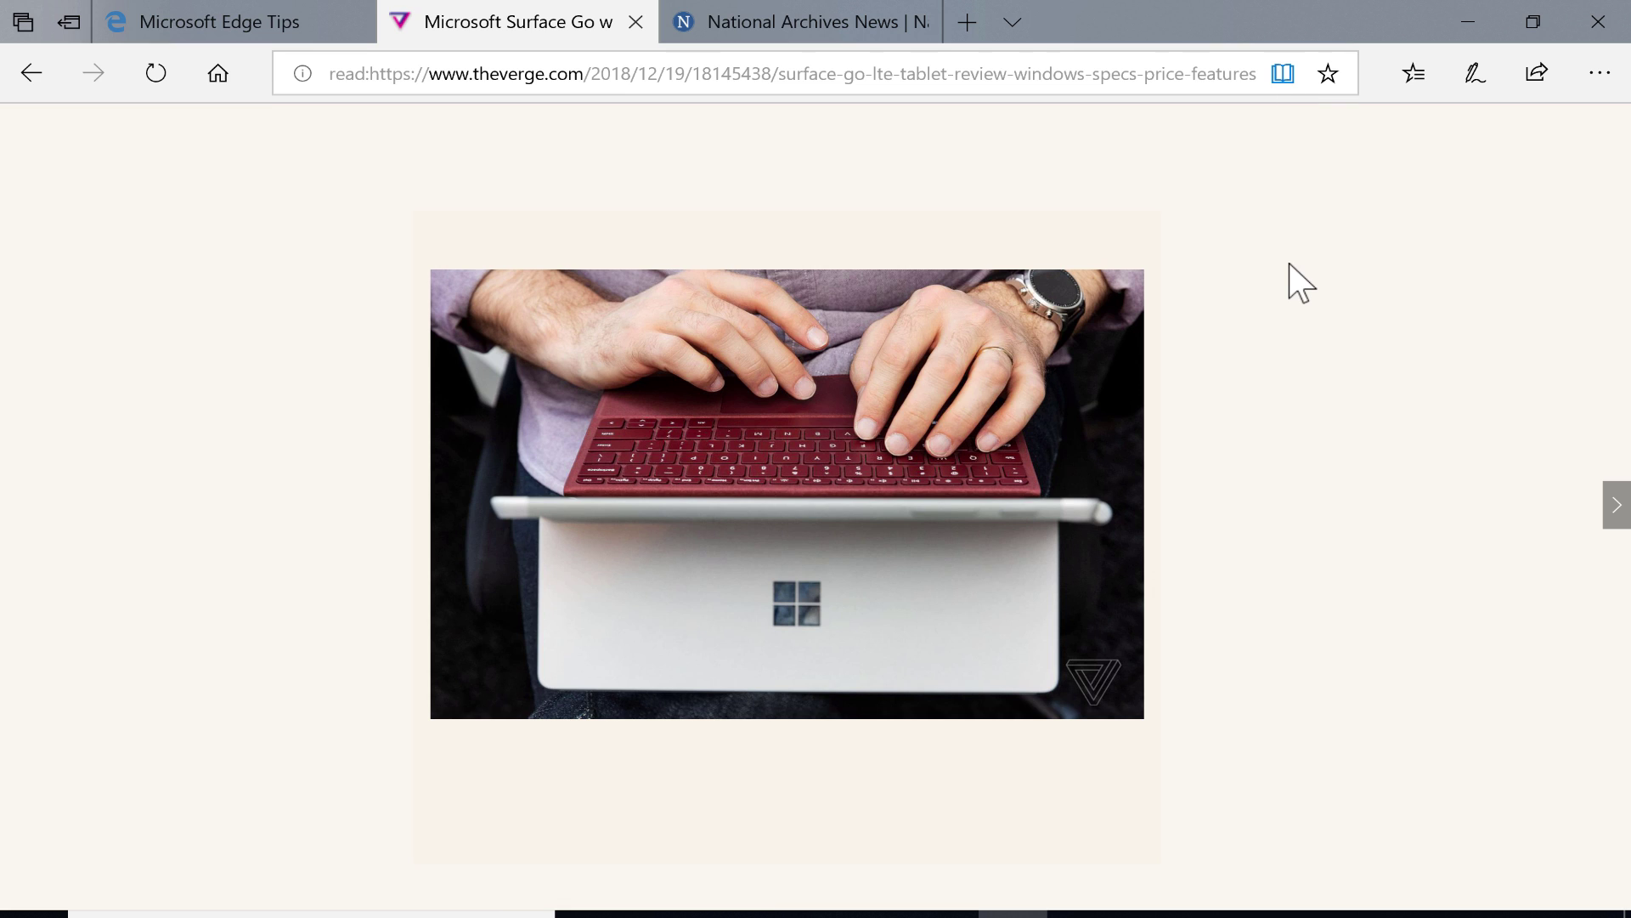
click(1619, 503)
scroll(815, 790, up, 1)
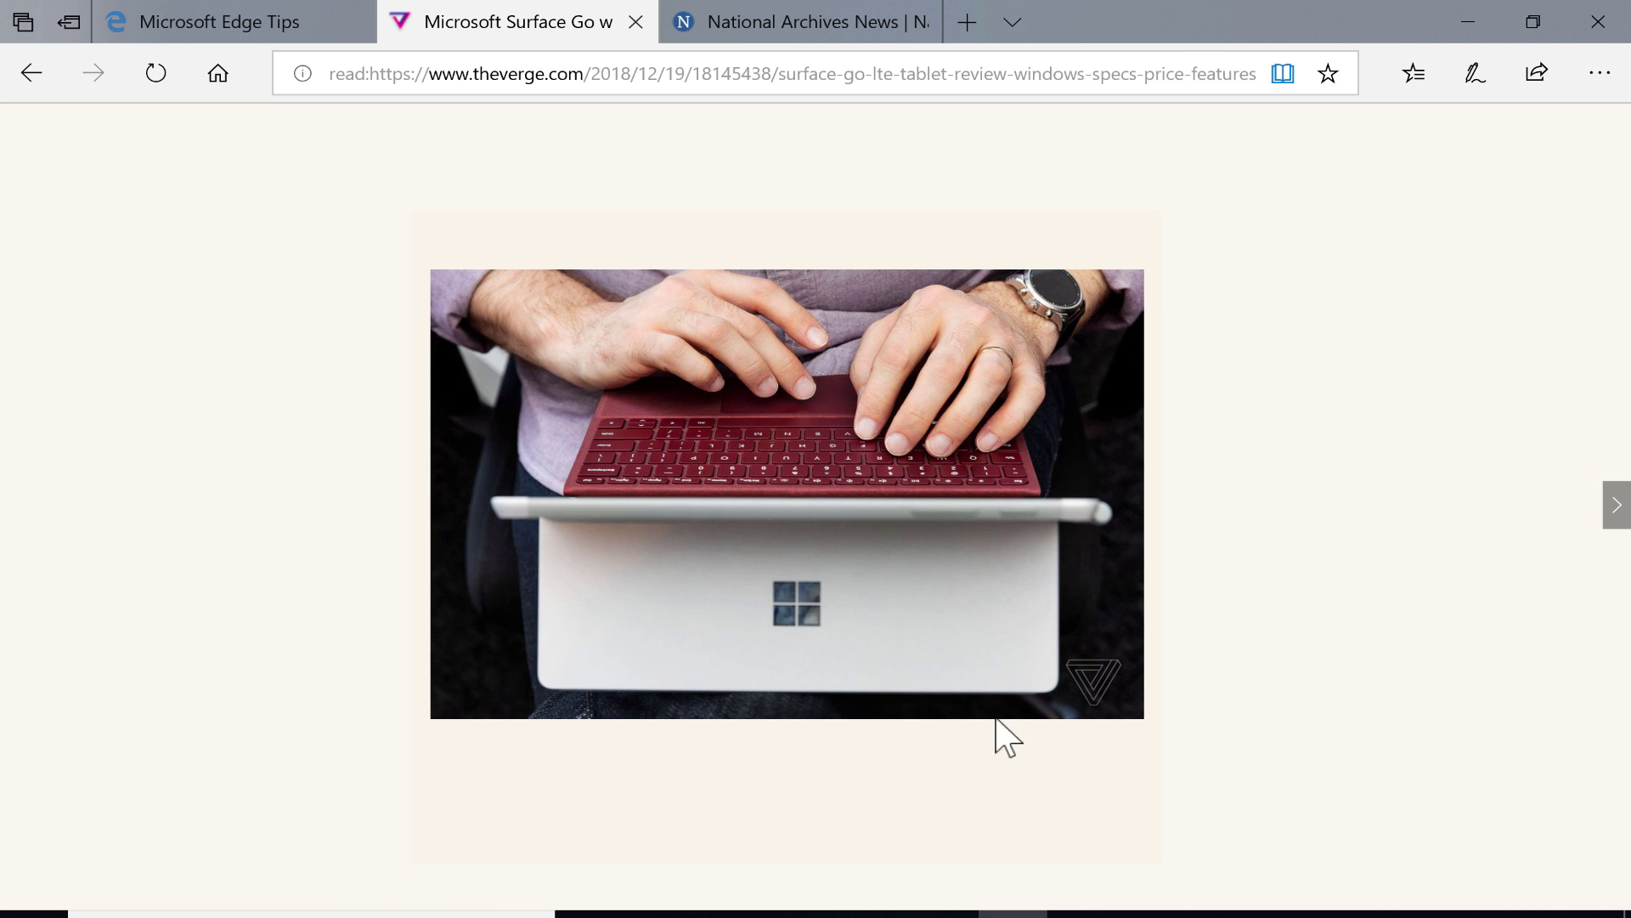
scroll(996, 718, down, 1)
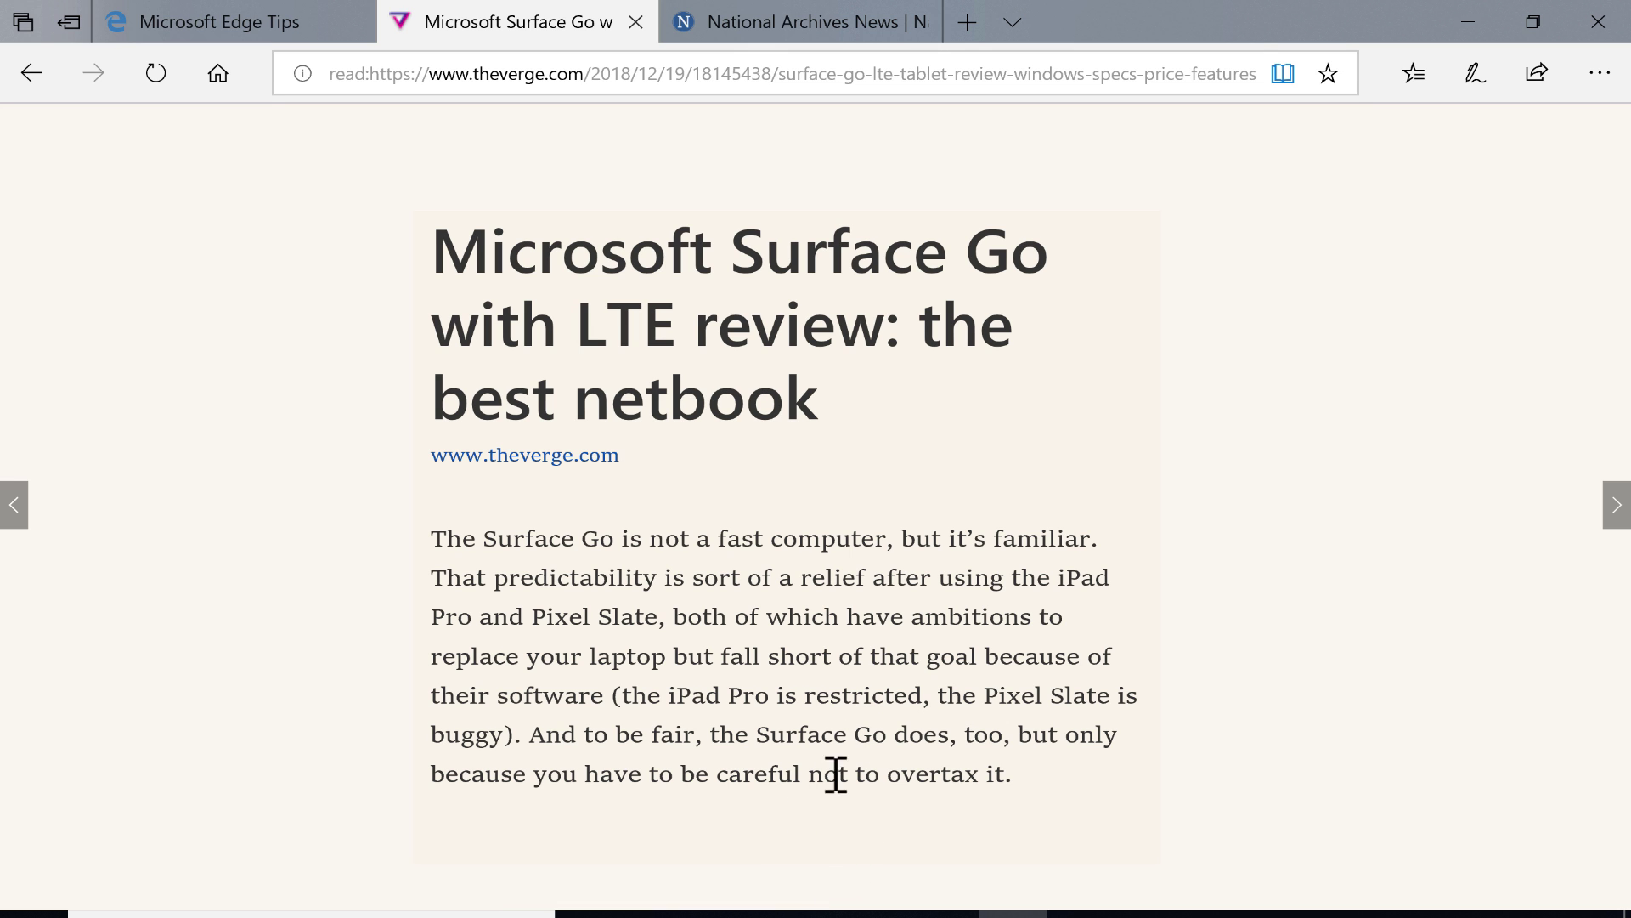
click(1617, 508)
click(1617, 508)
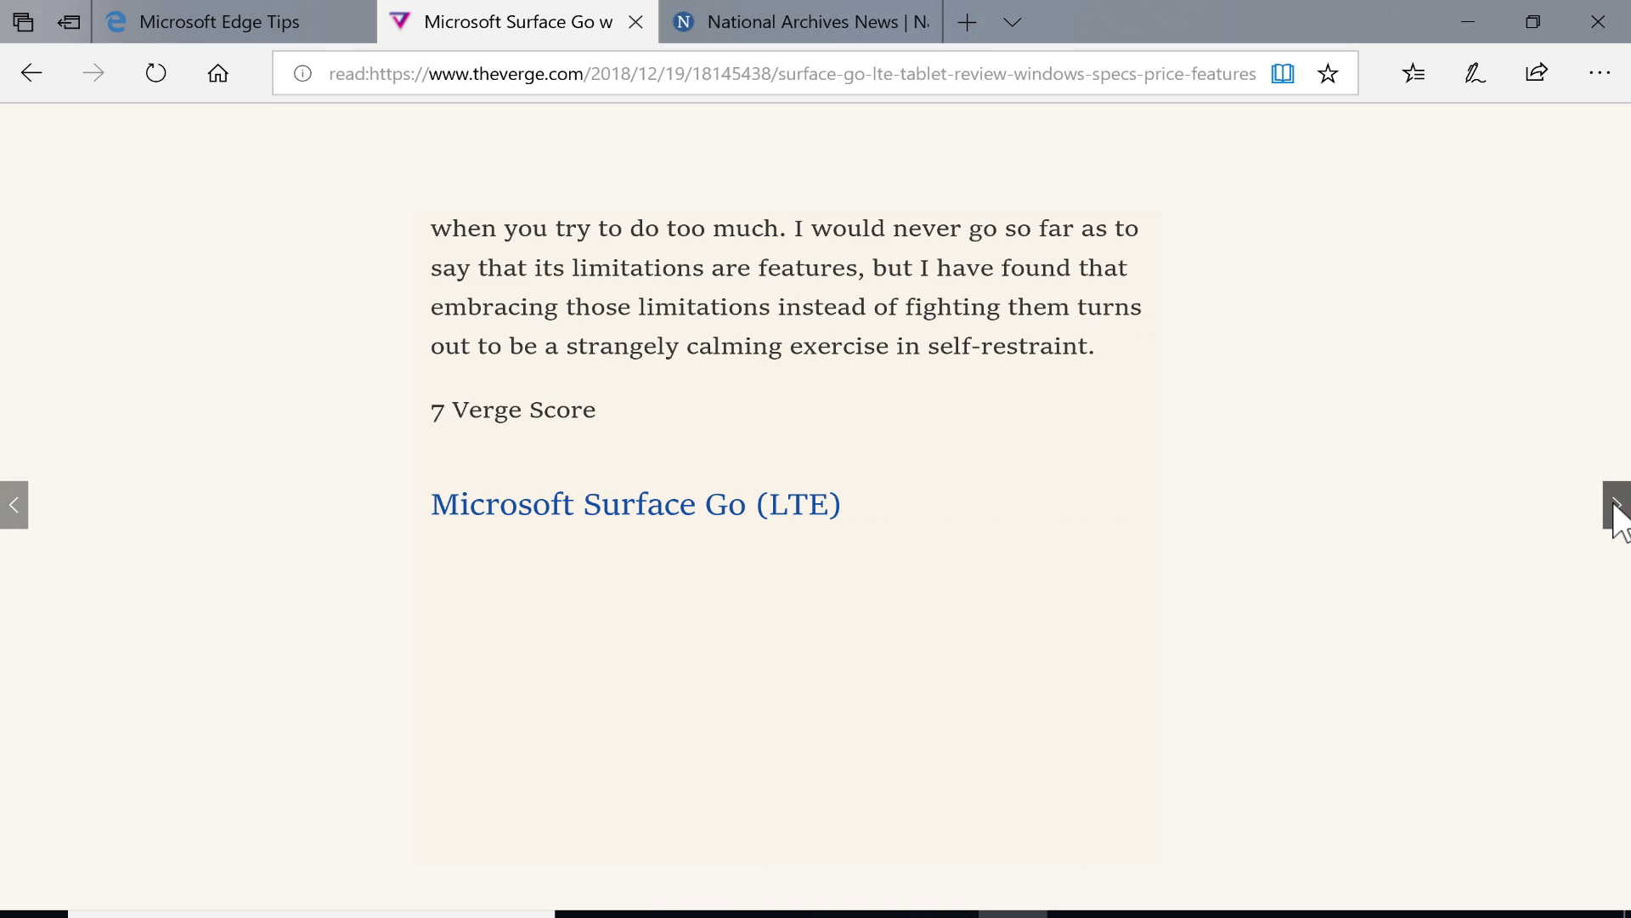
click(1614, 508)
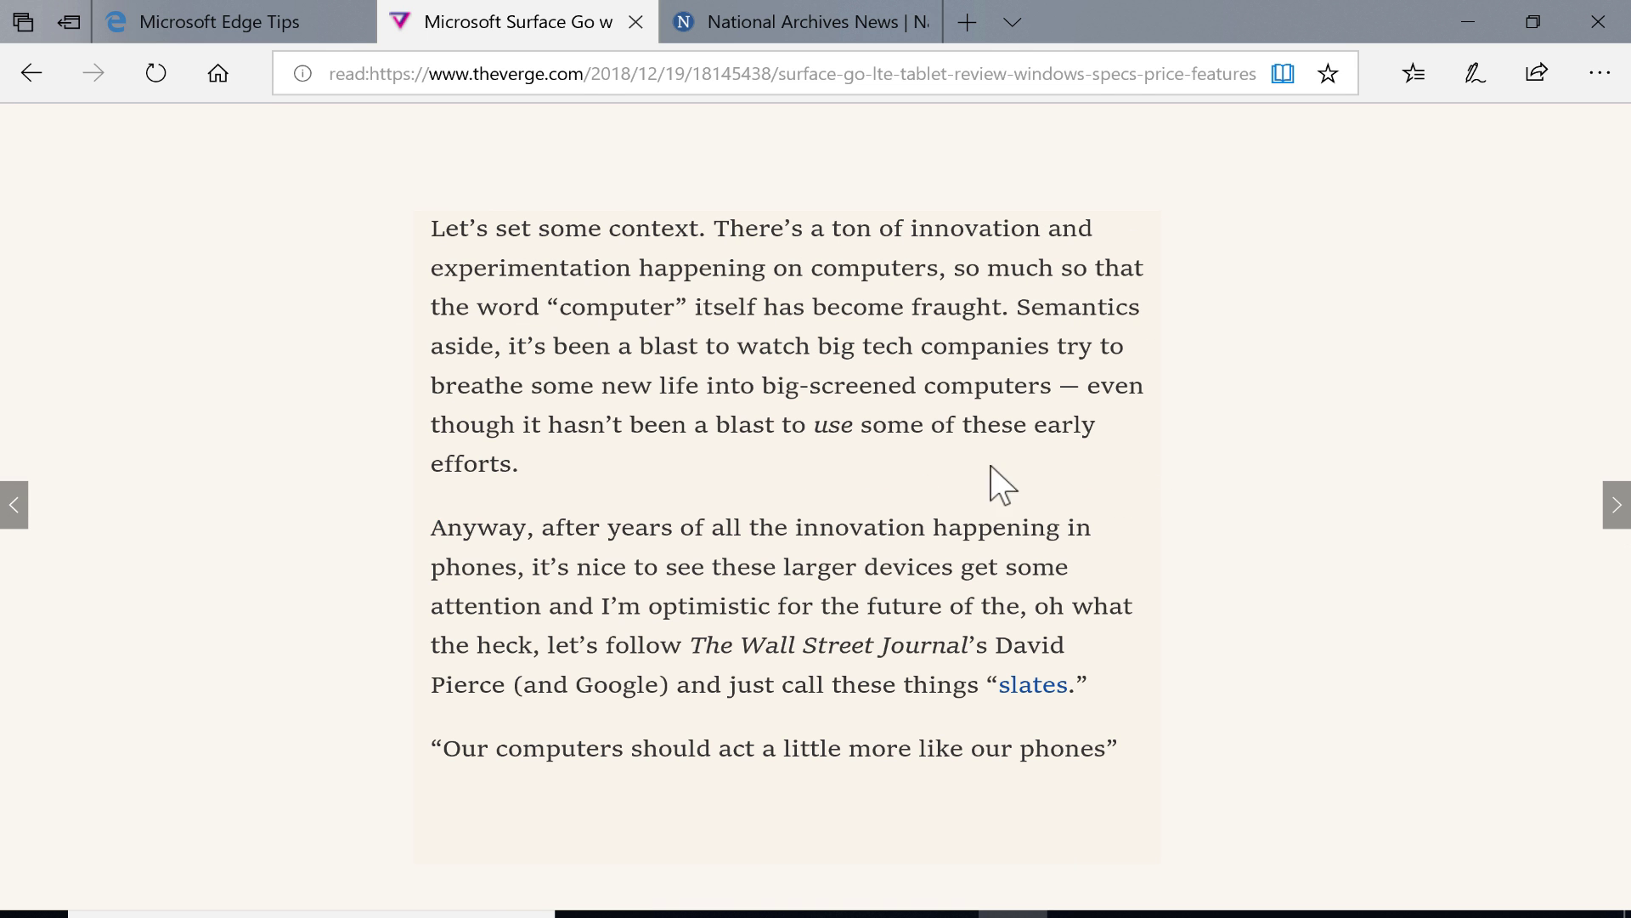
Step: Page back through the review in reading view to its opening photo page
click(28, 514)
click(28, 513)
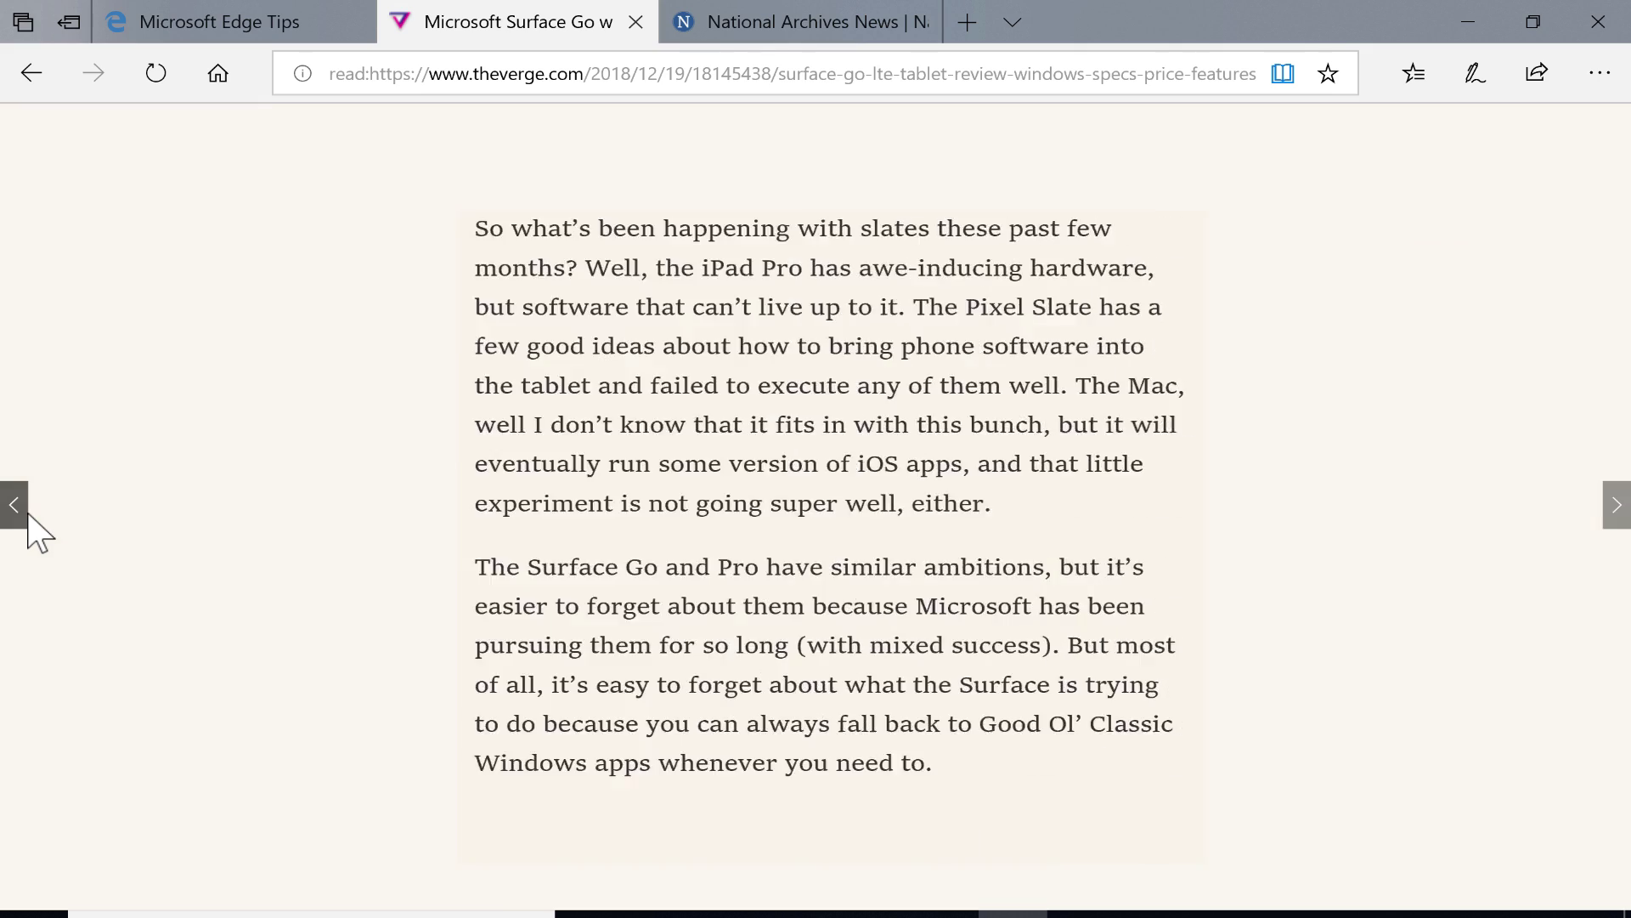
key(Right)
key(Left)
key(Left)
key(Left)
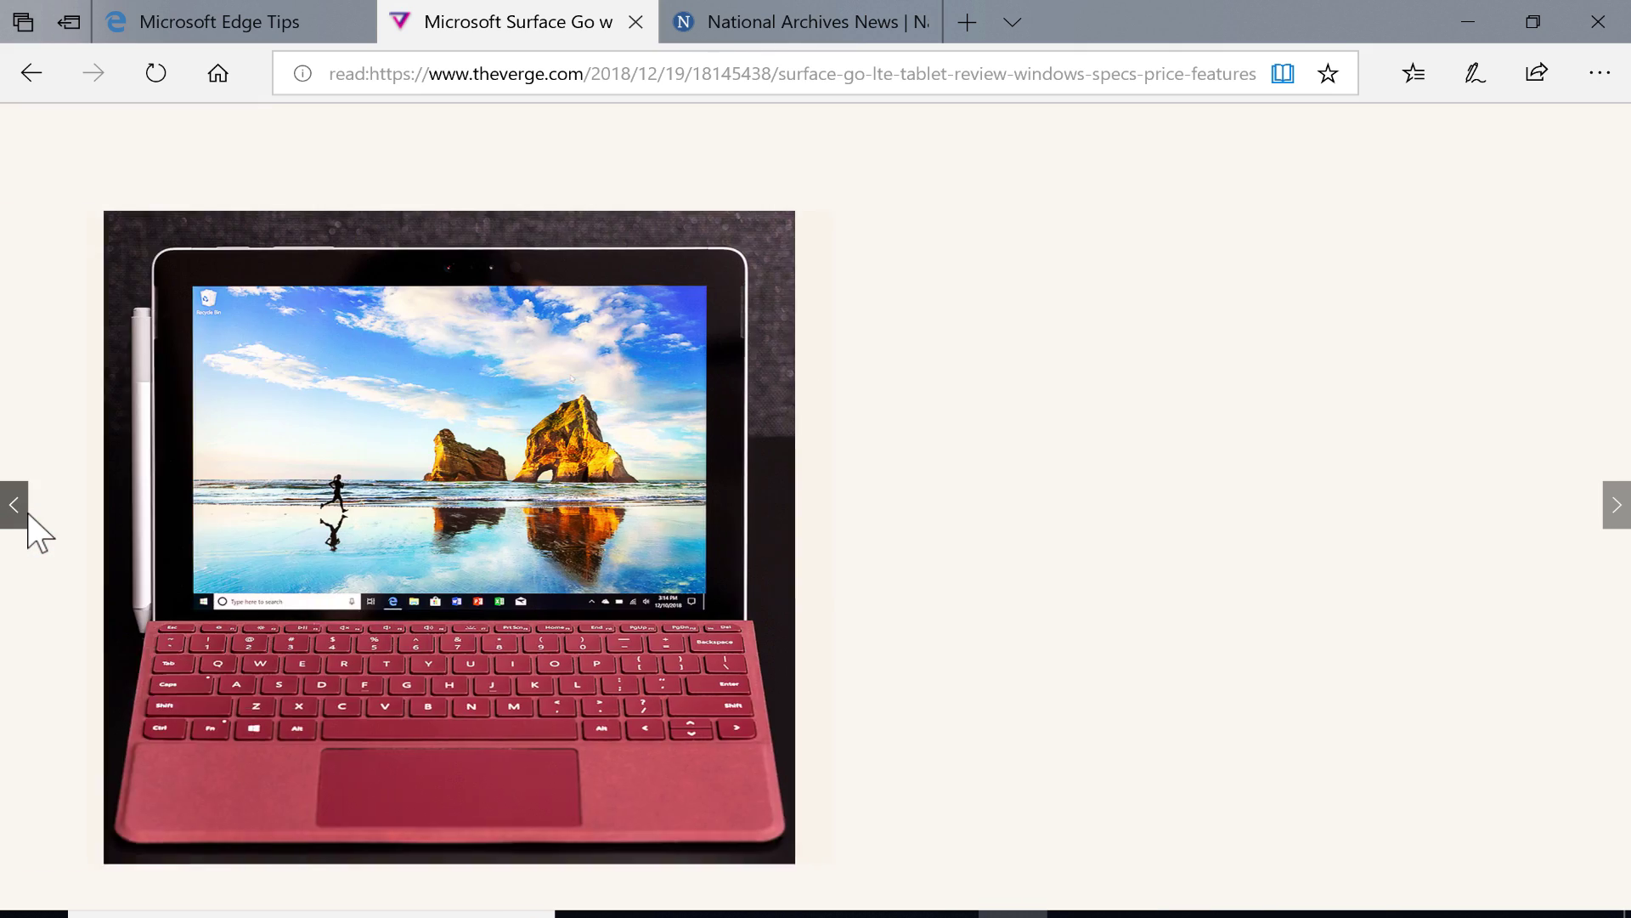
click(27, 513)
click(28, 513)
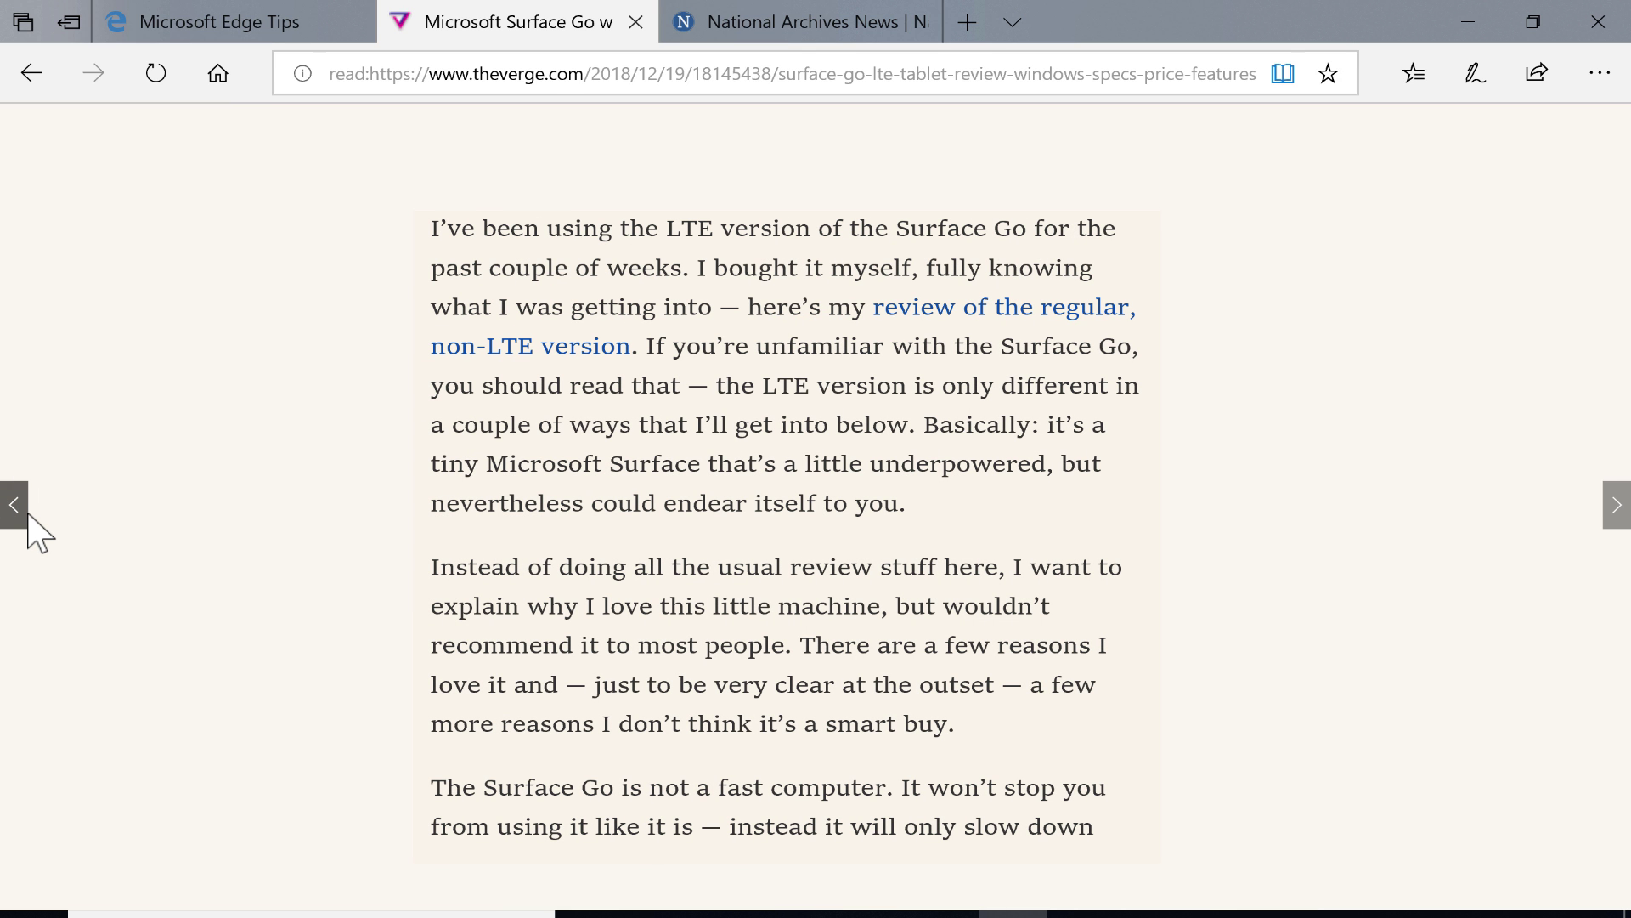
click(15, 504)
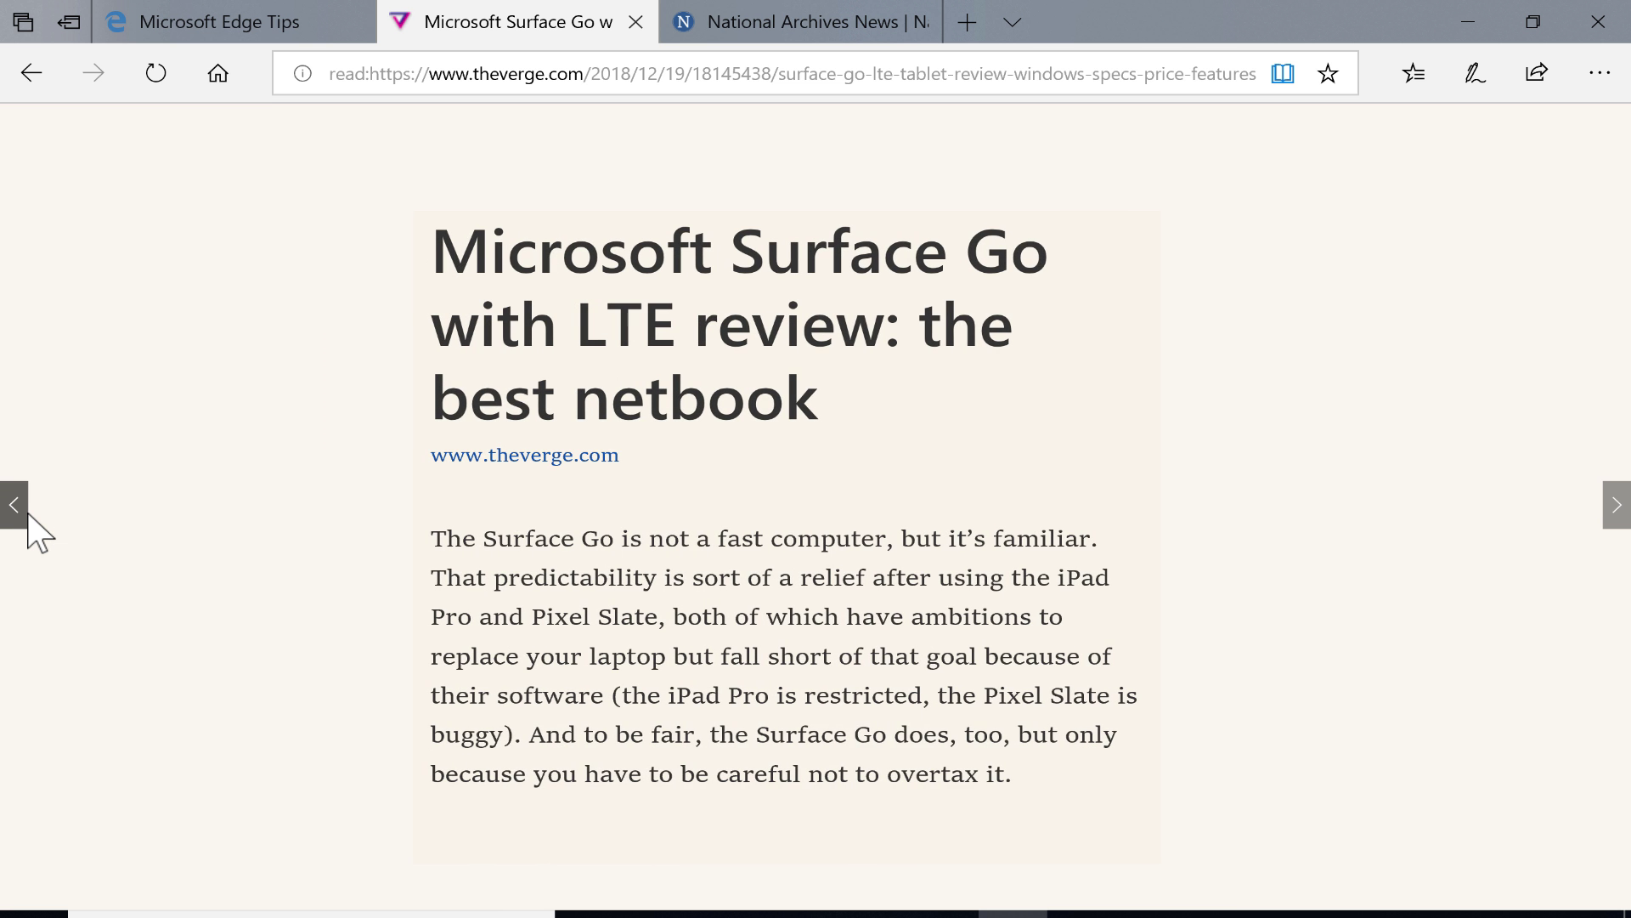
click(14, 505)
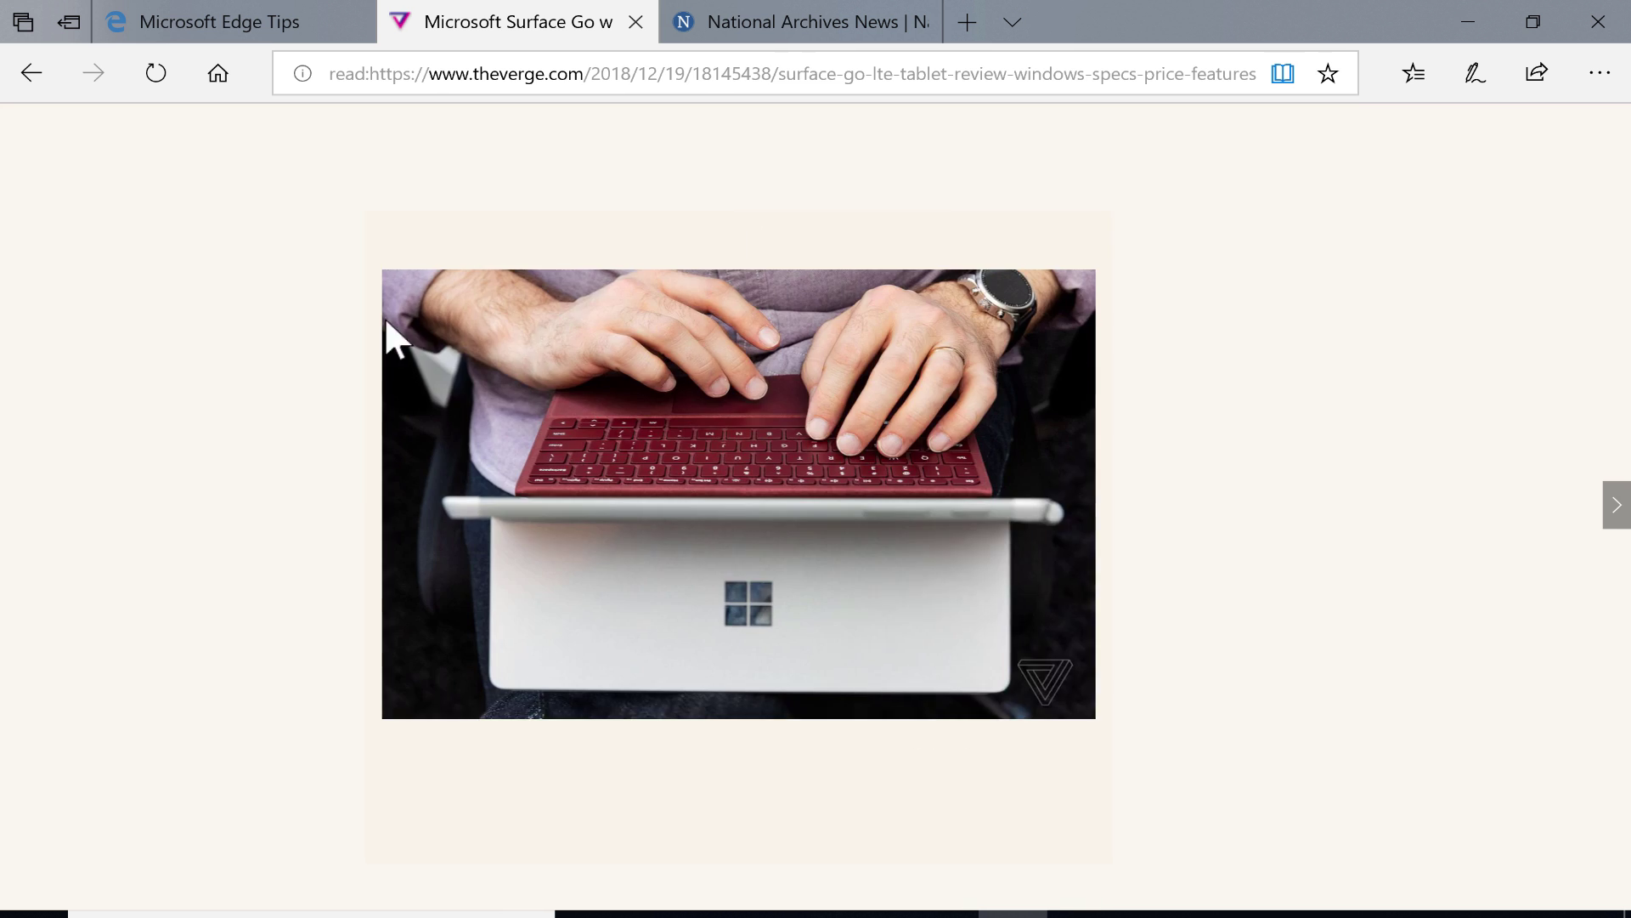
Step: Page forward through the review in reading view to the bulleted list of Microsoft's goals
scroll(382, 328, down, 1)
click(1617, 505)
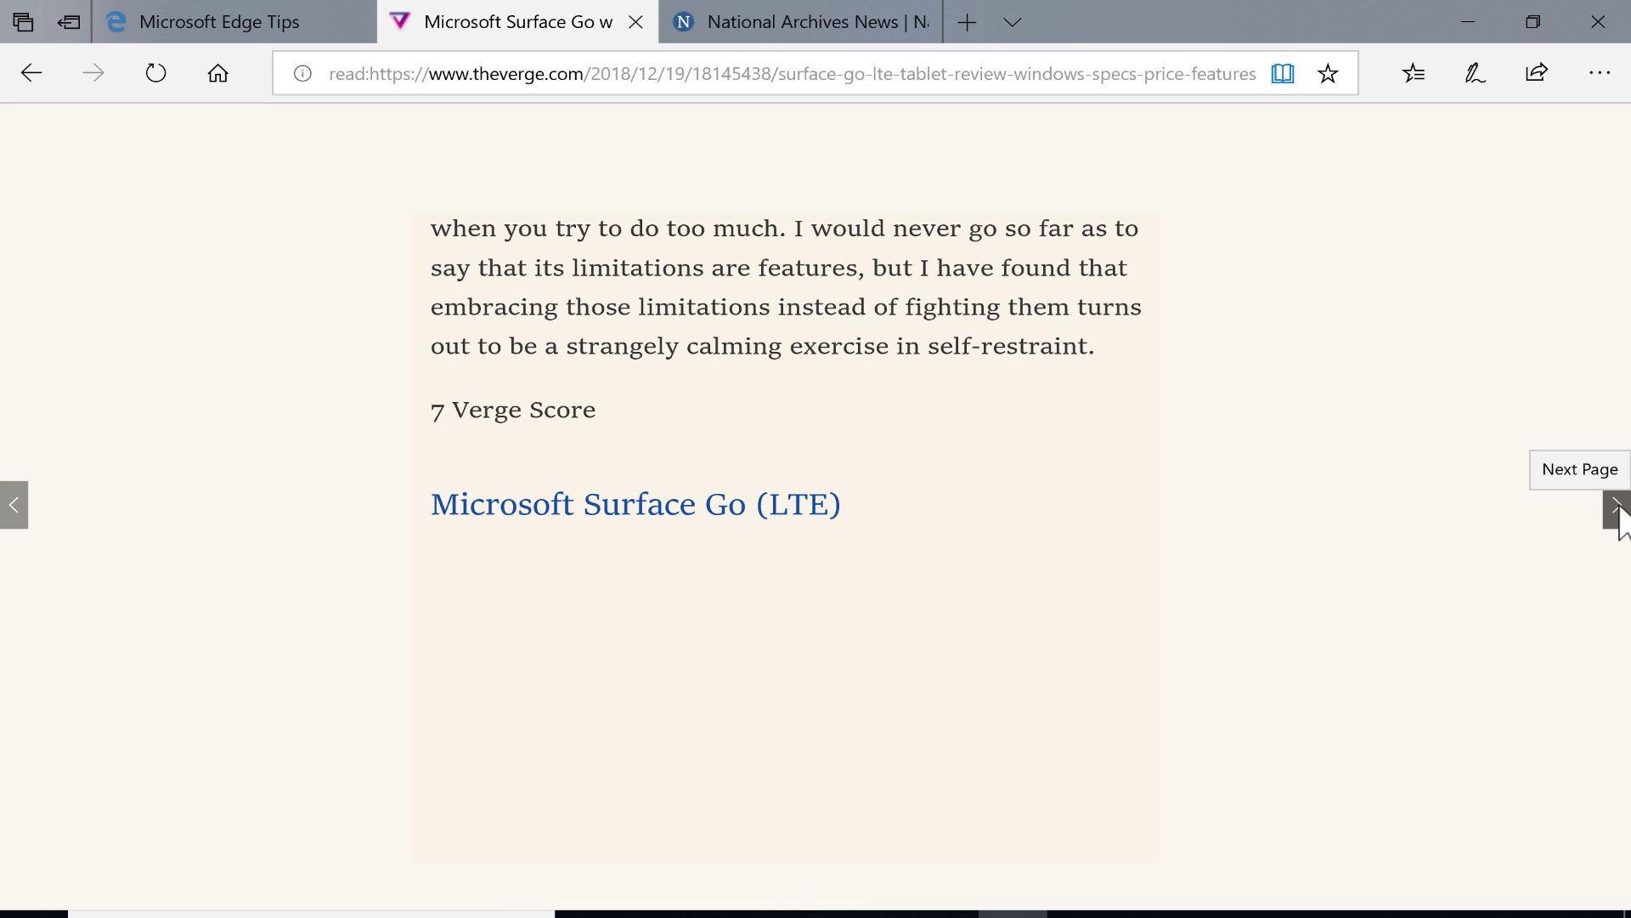
click(1617, 504)
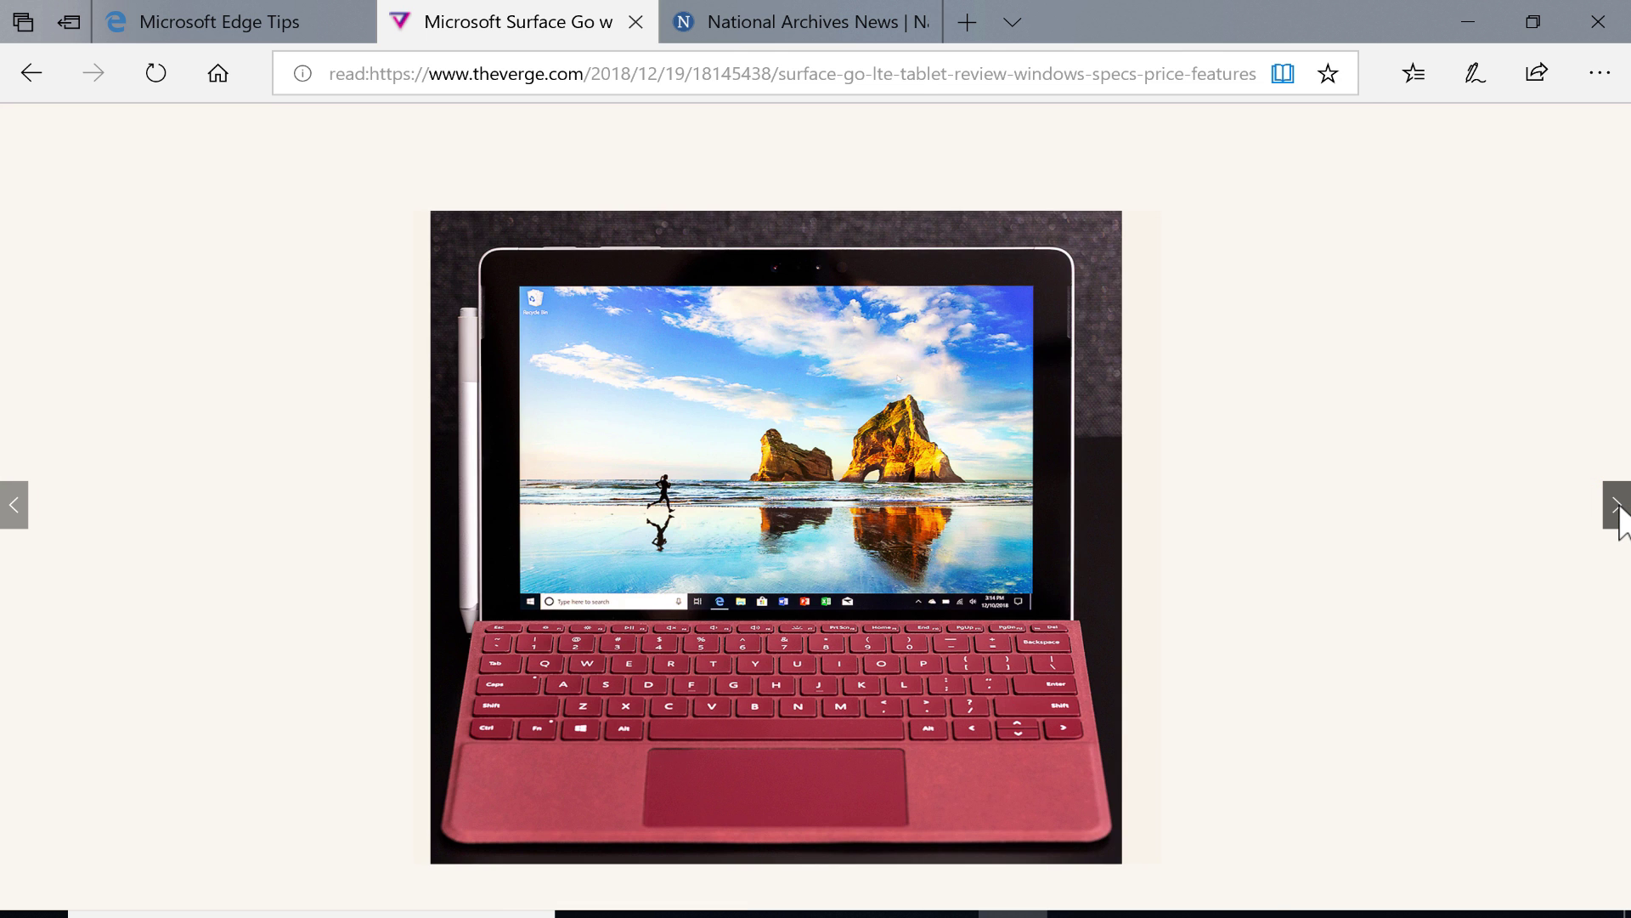
click(1617, 508)
click(1615, 510)
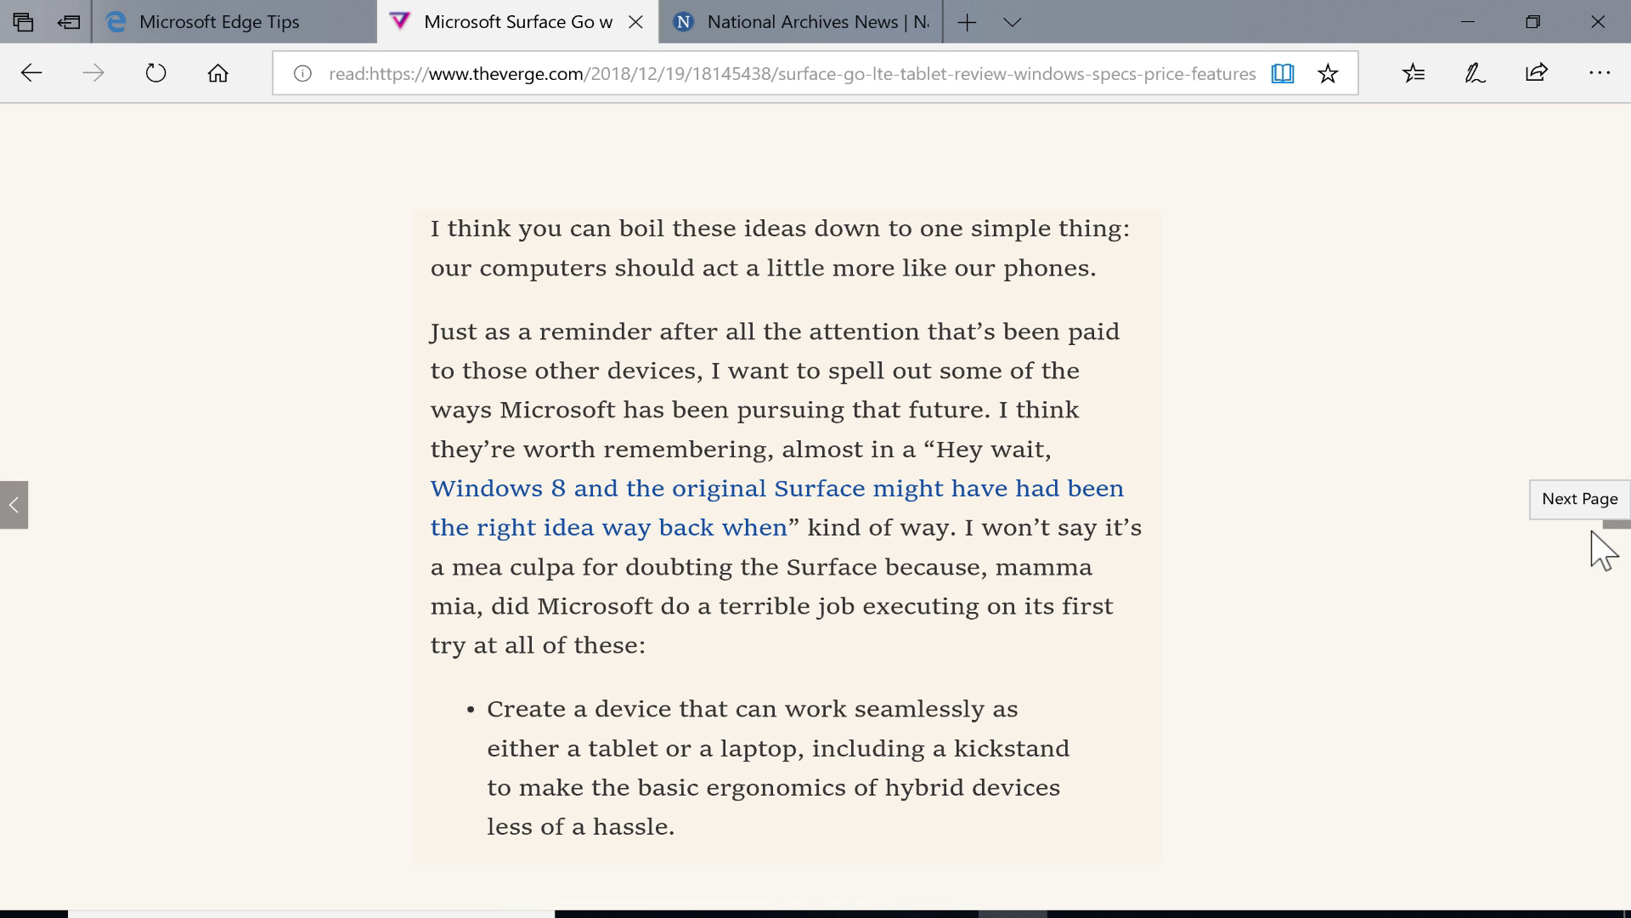
scroll(893, 382, down, 1)
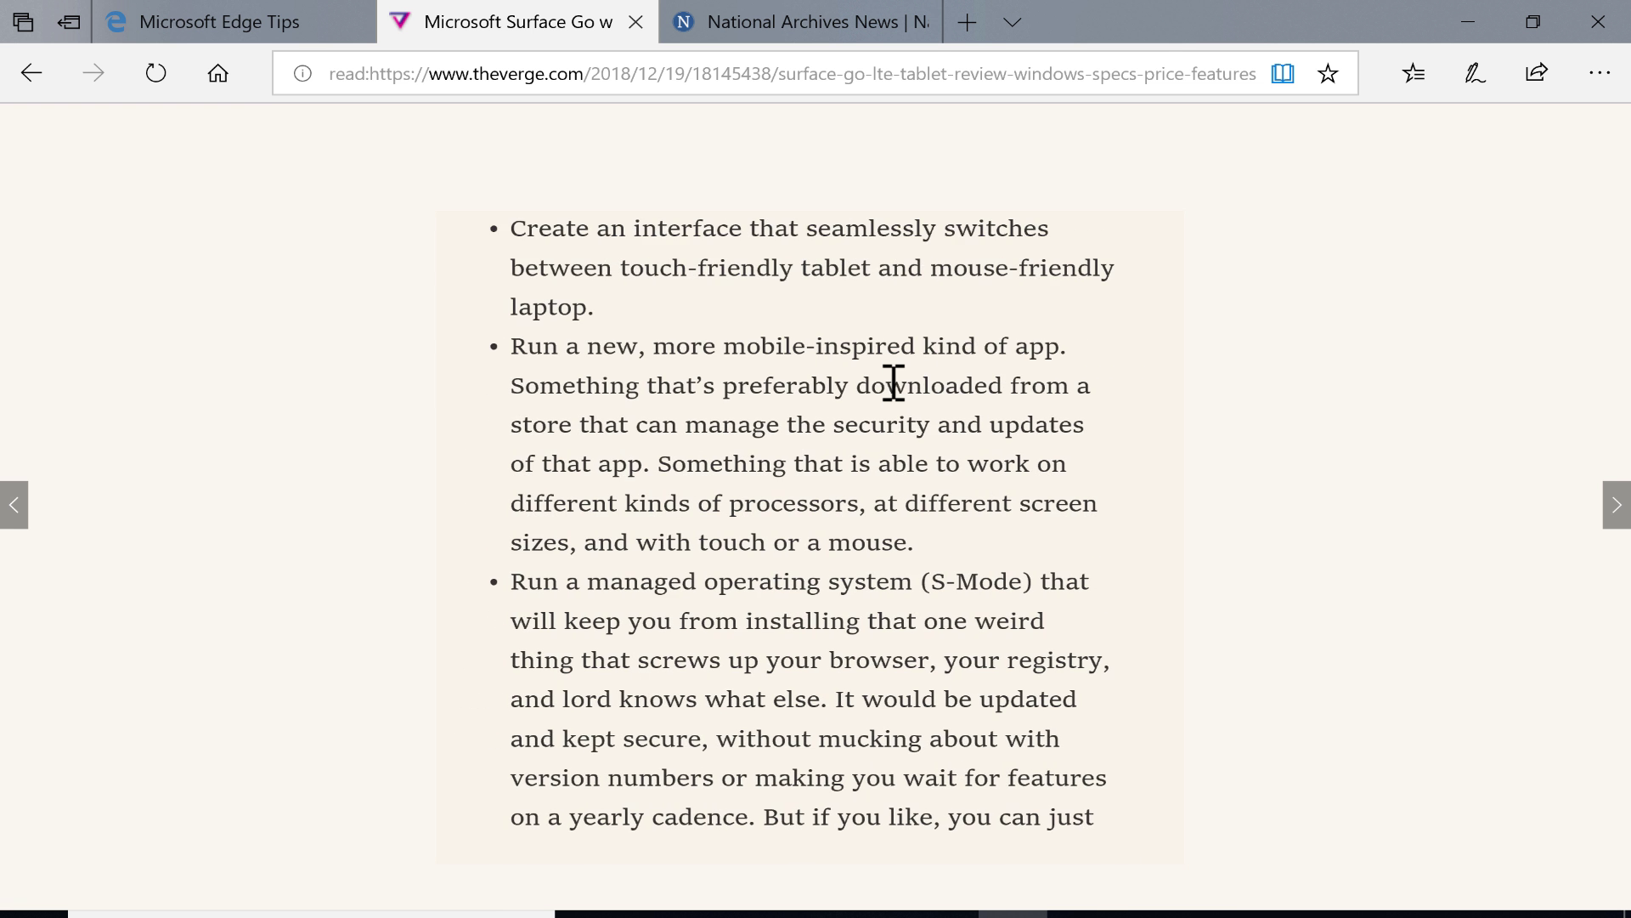
scroll(893, 383, up, 1)
scroll(119, 379, down, 1)
scroll(1187, 221, down, 1)
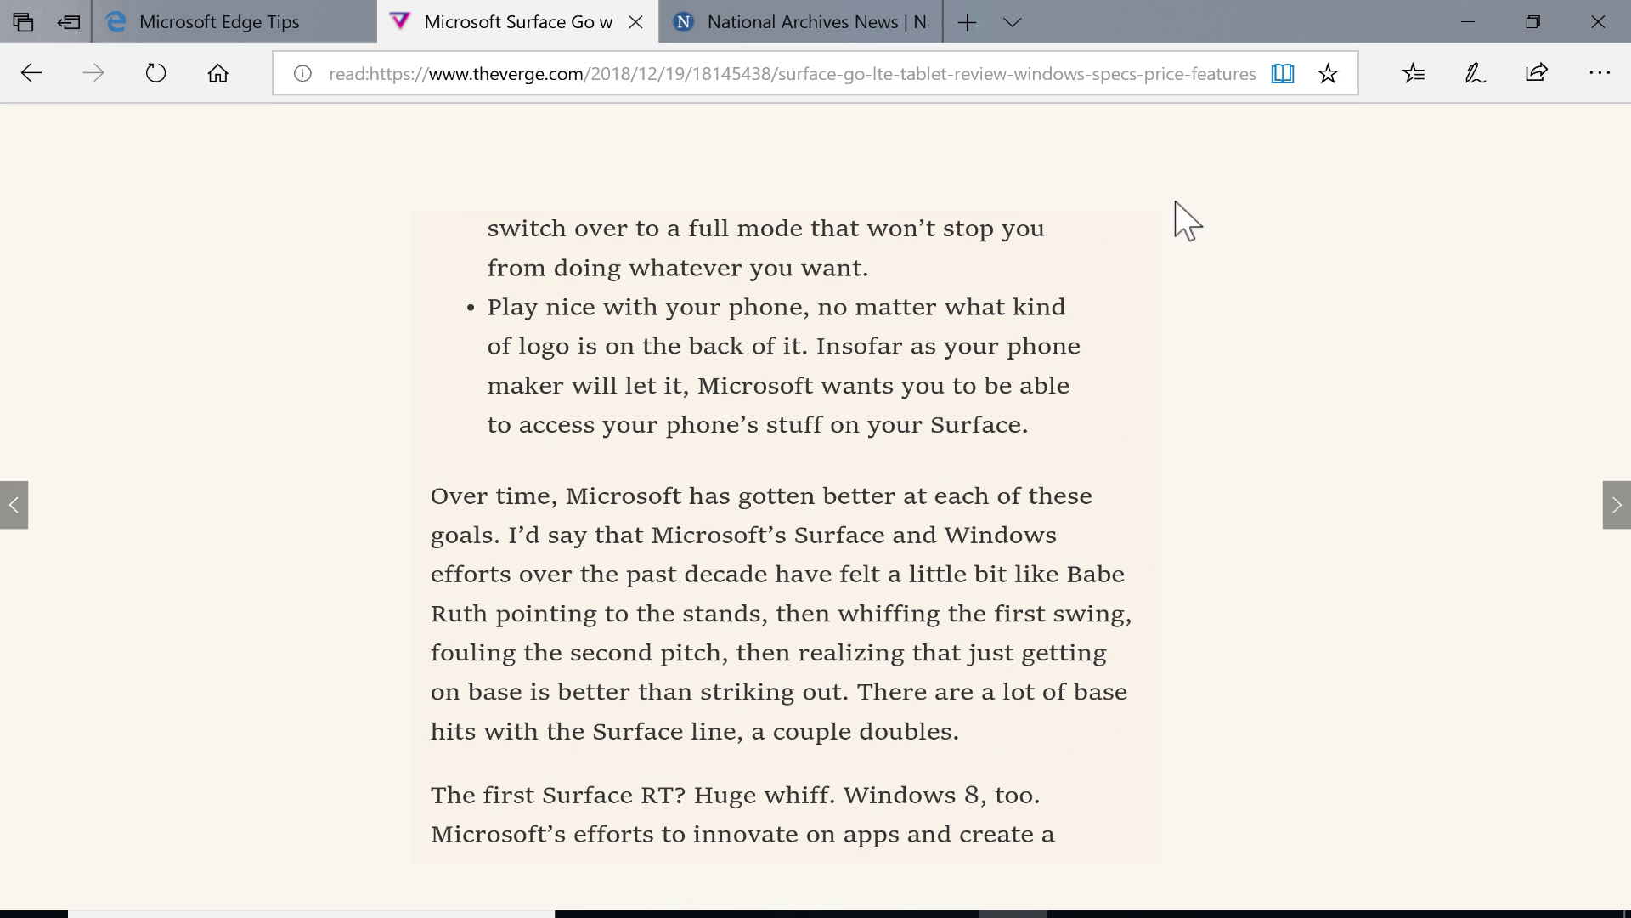
scroll(765, 145, up, 1)
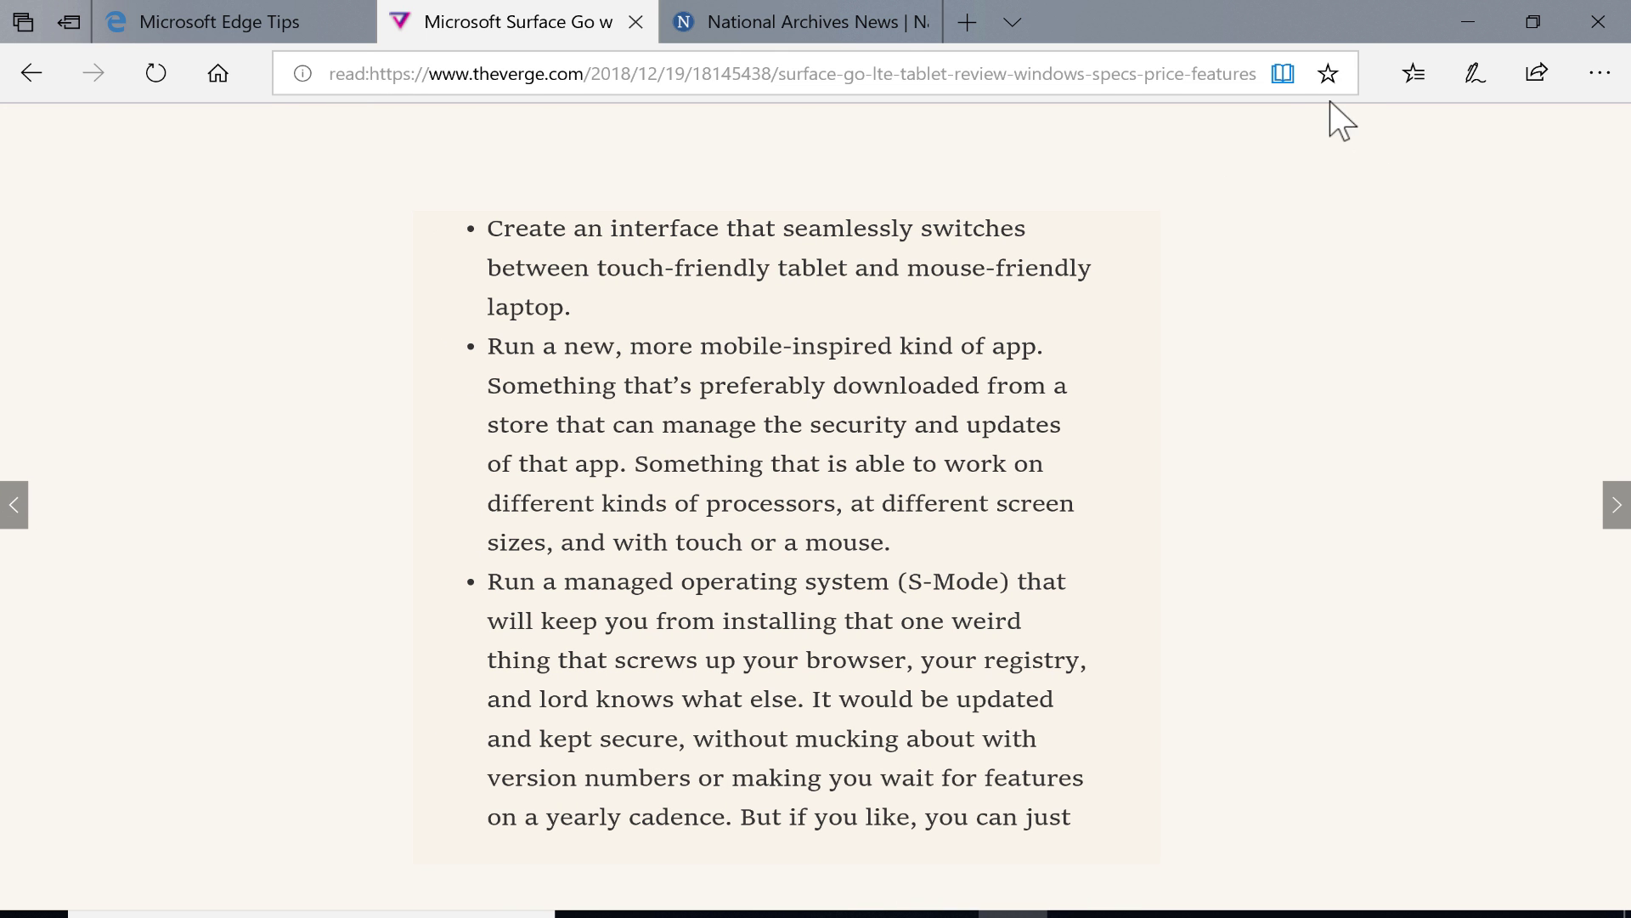
Step: Exit reading view, then reopen the article in it and expand it to full screen
click(1284, 72)
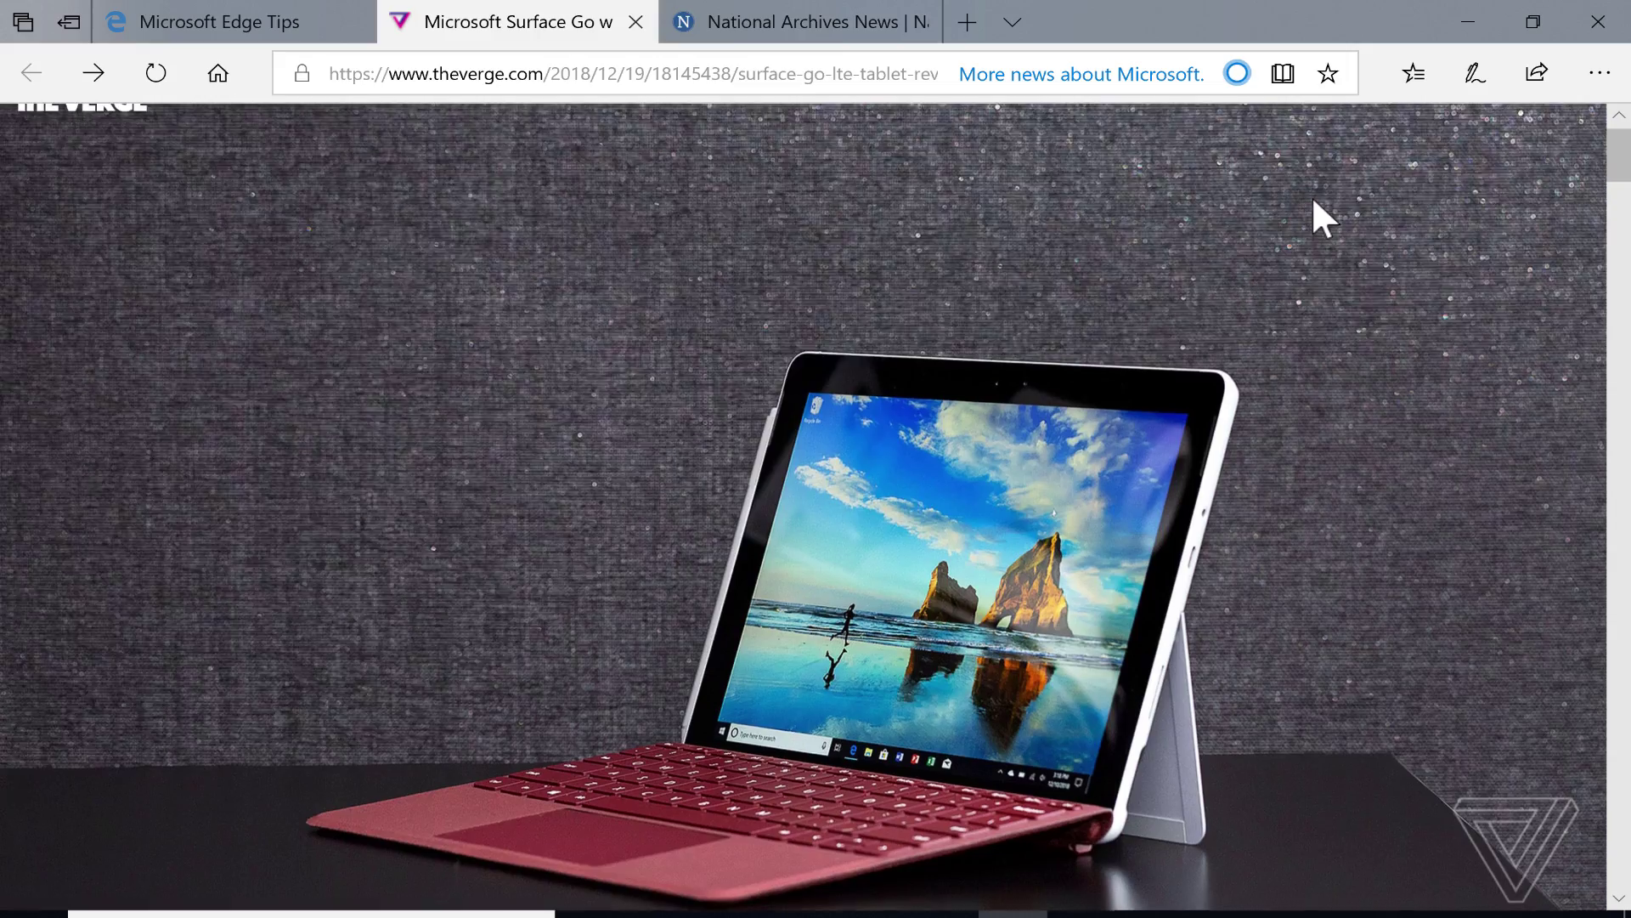
key(ctrl+shift+r)
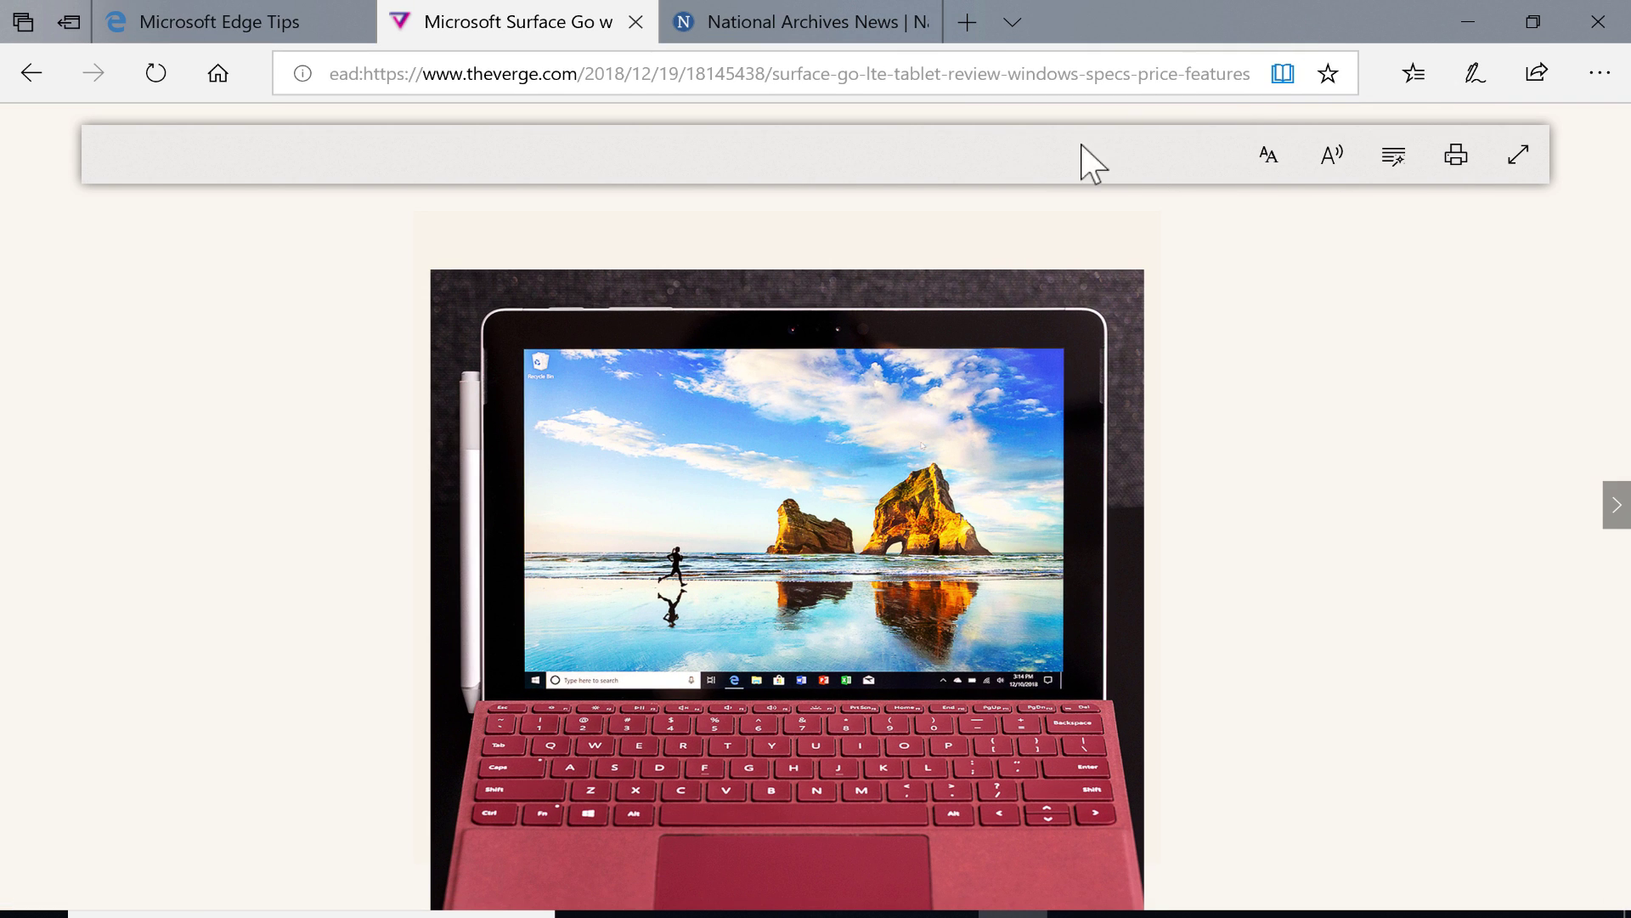
click(1518, 161)
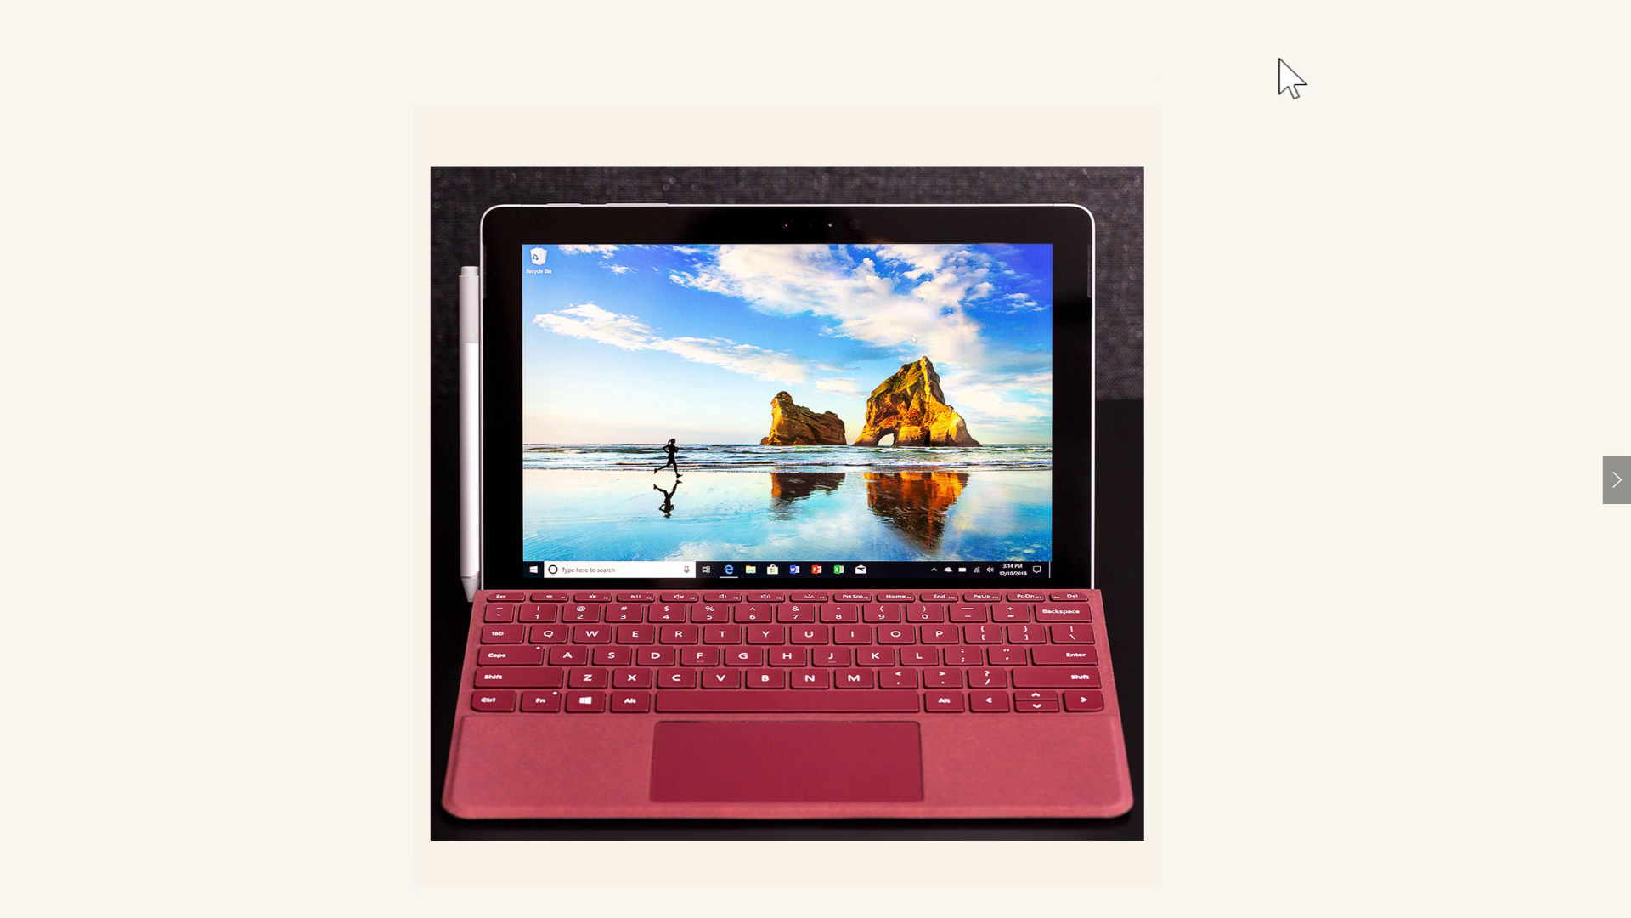
Step: View the article's title page in full screen, reveal the reading toolbar, and return to the opening photo page
scroll(1174, 76, down, 1)
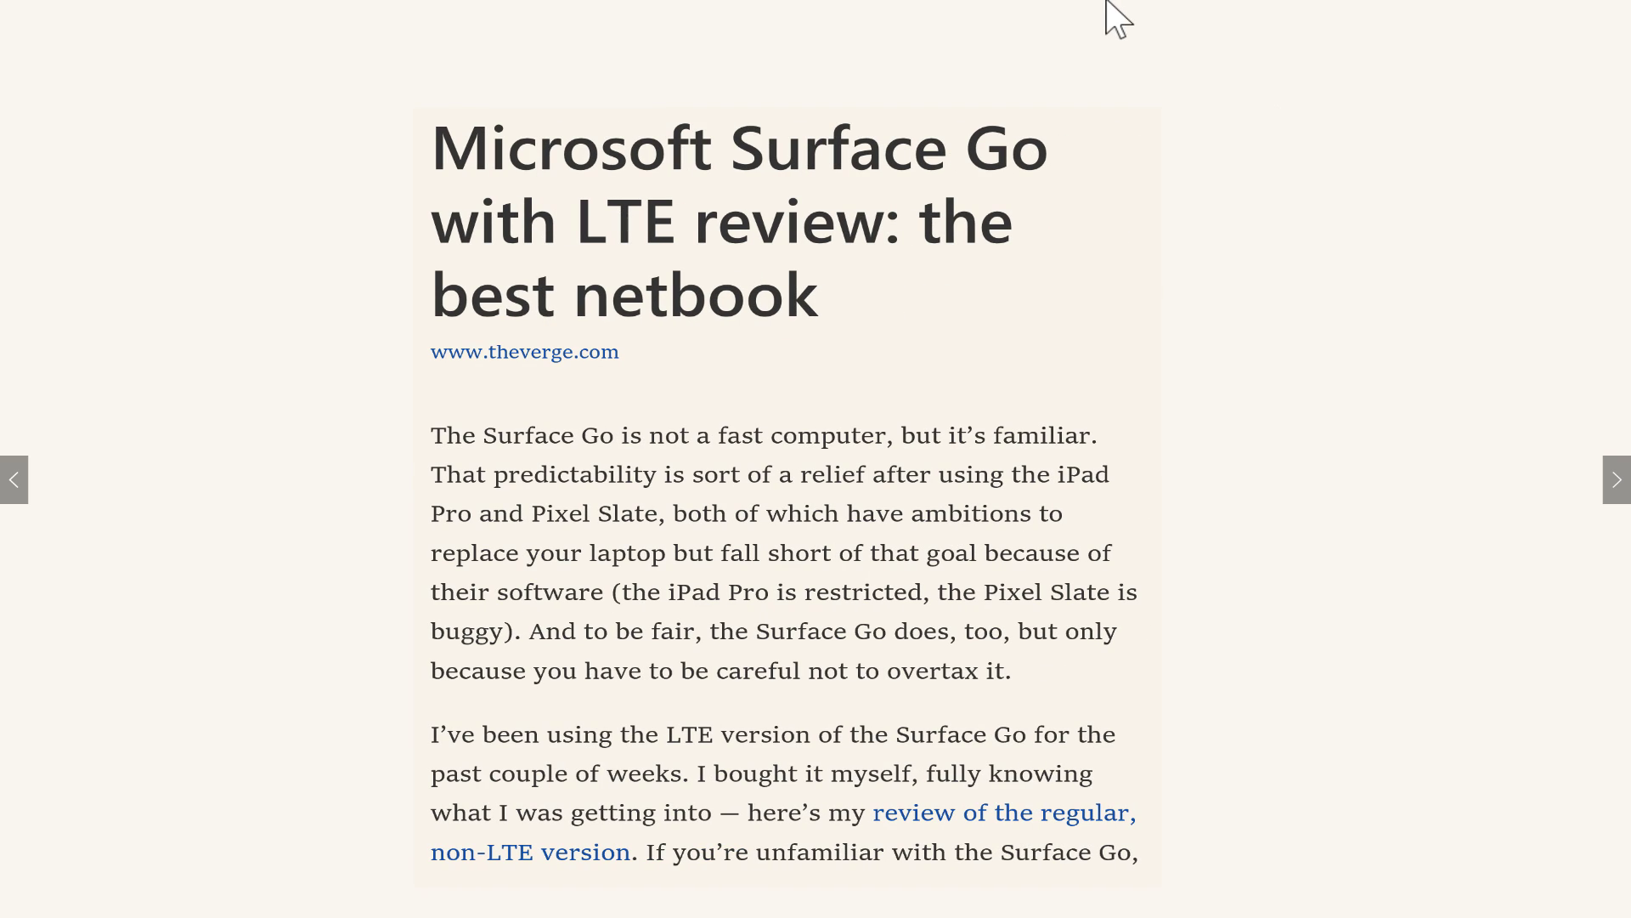
mouse_move(1105, 1)
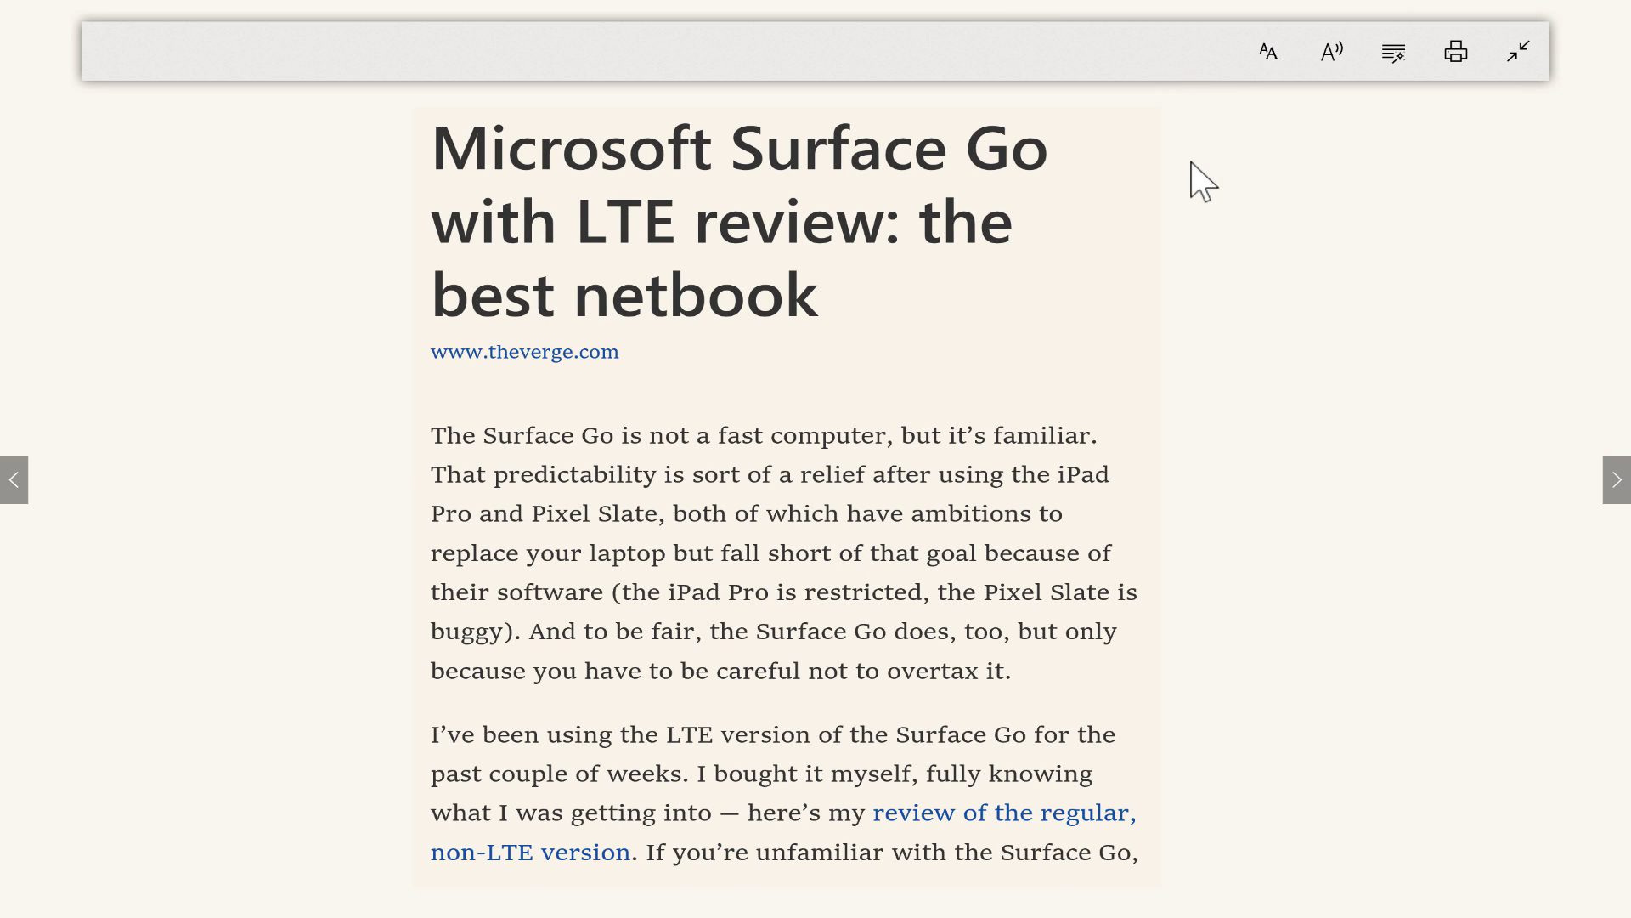
scroll(1300, 89, up, 1)
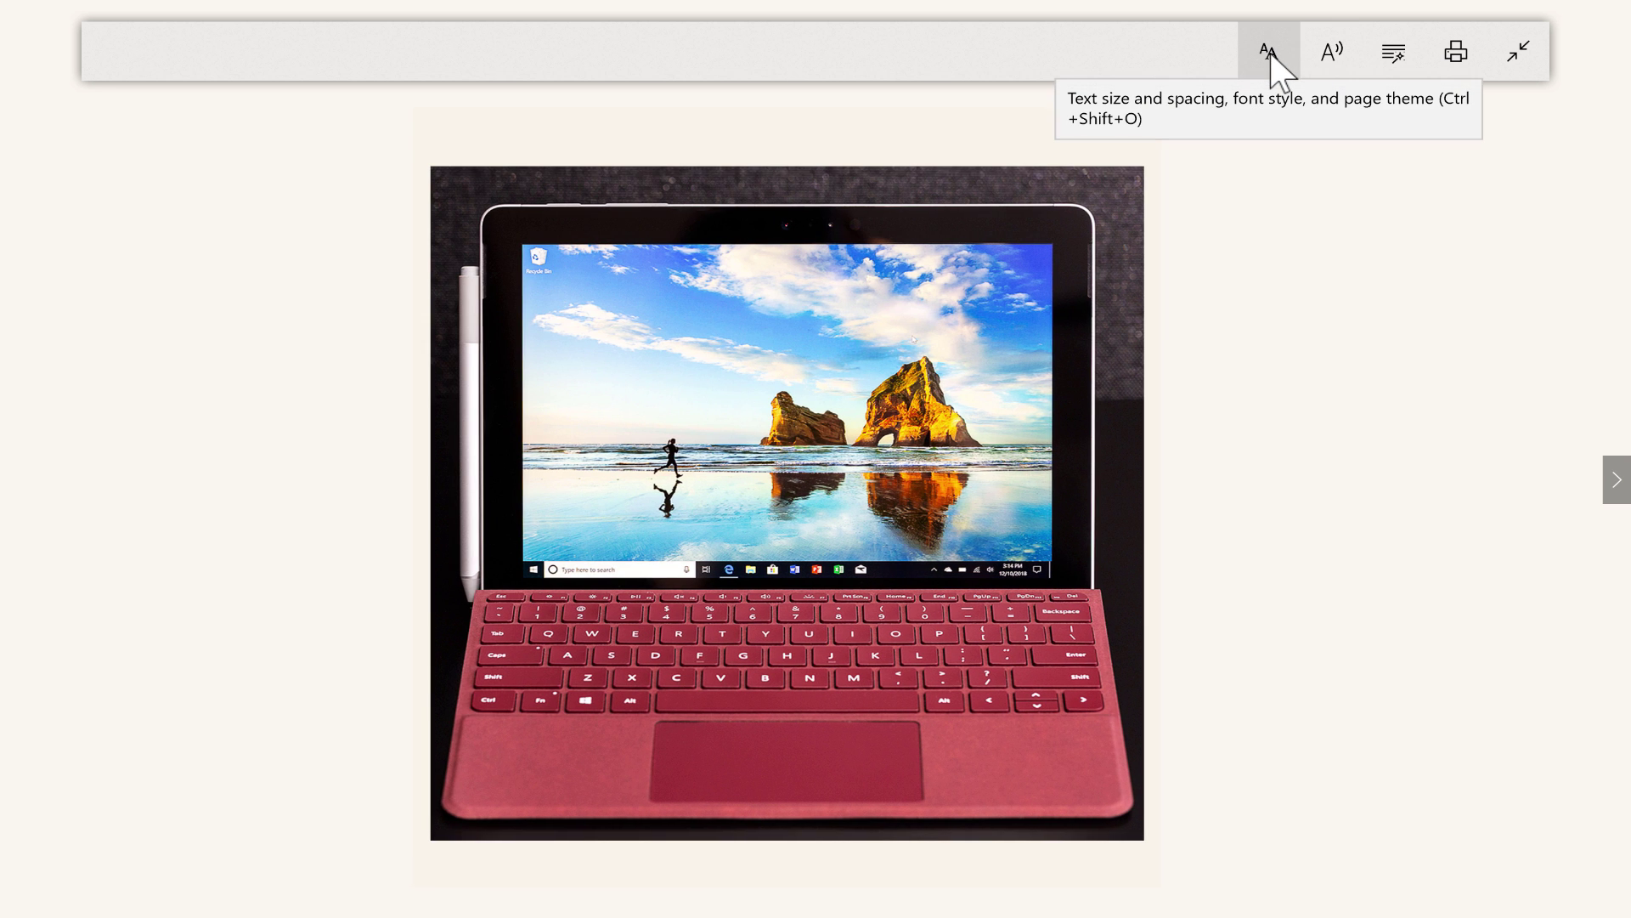
Step: Enlarge the reading text to its largest size and page forward to the article's title page
click(1271, 53)
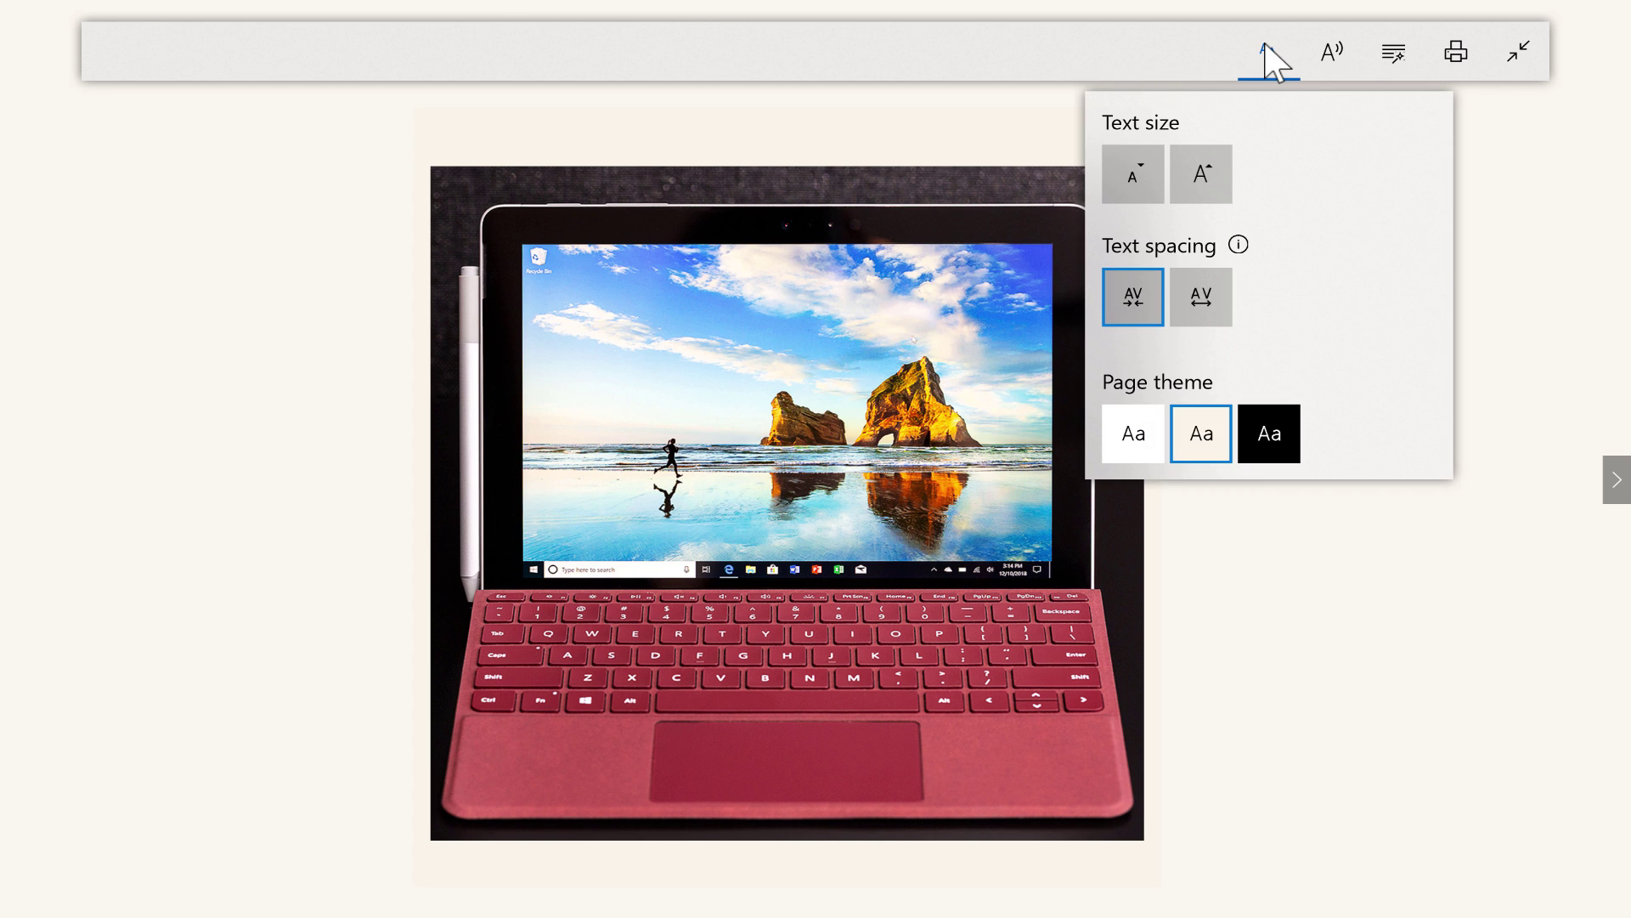
click(1196, 192)
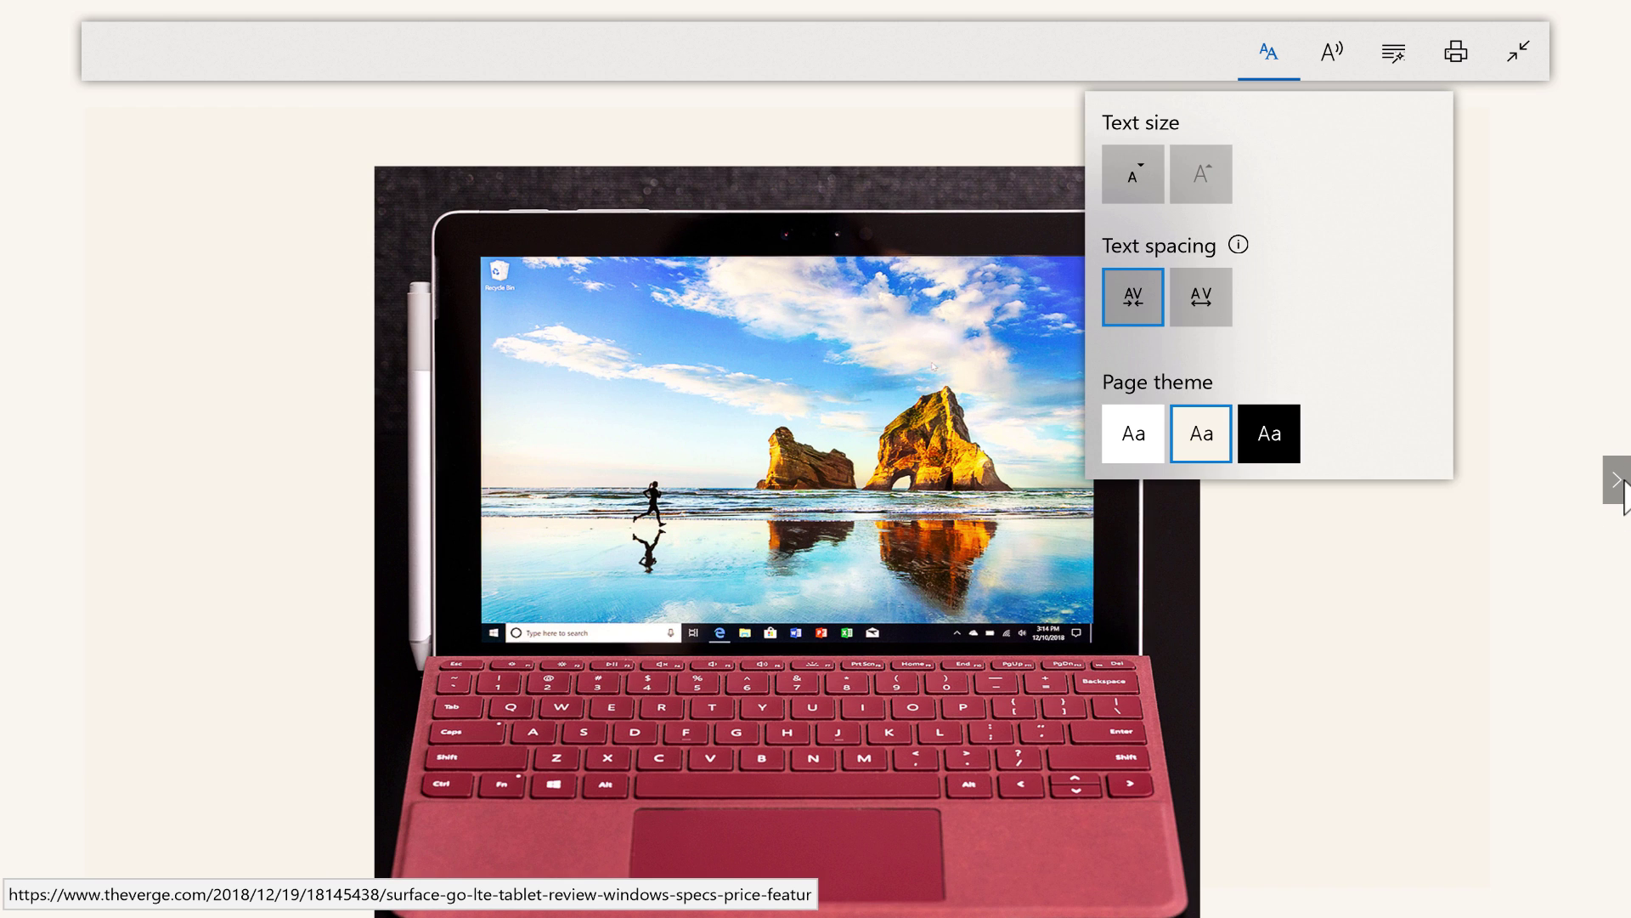
click(1617, 480)
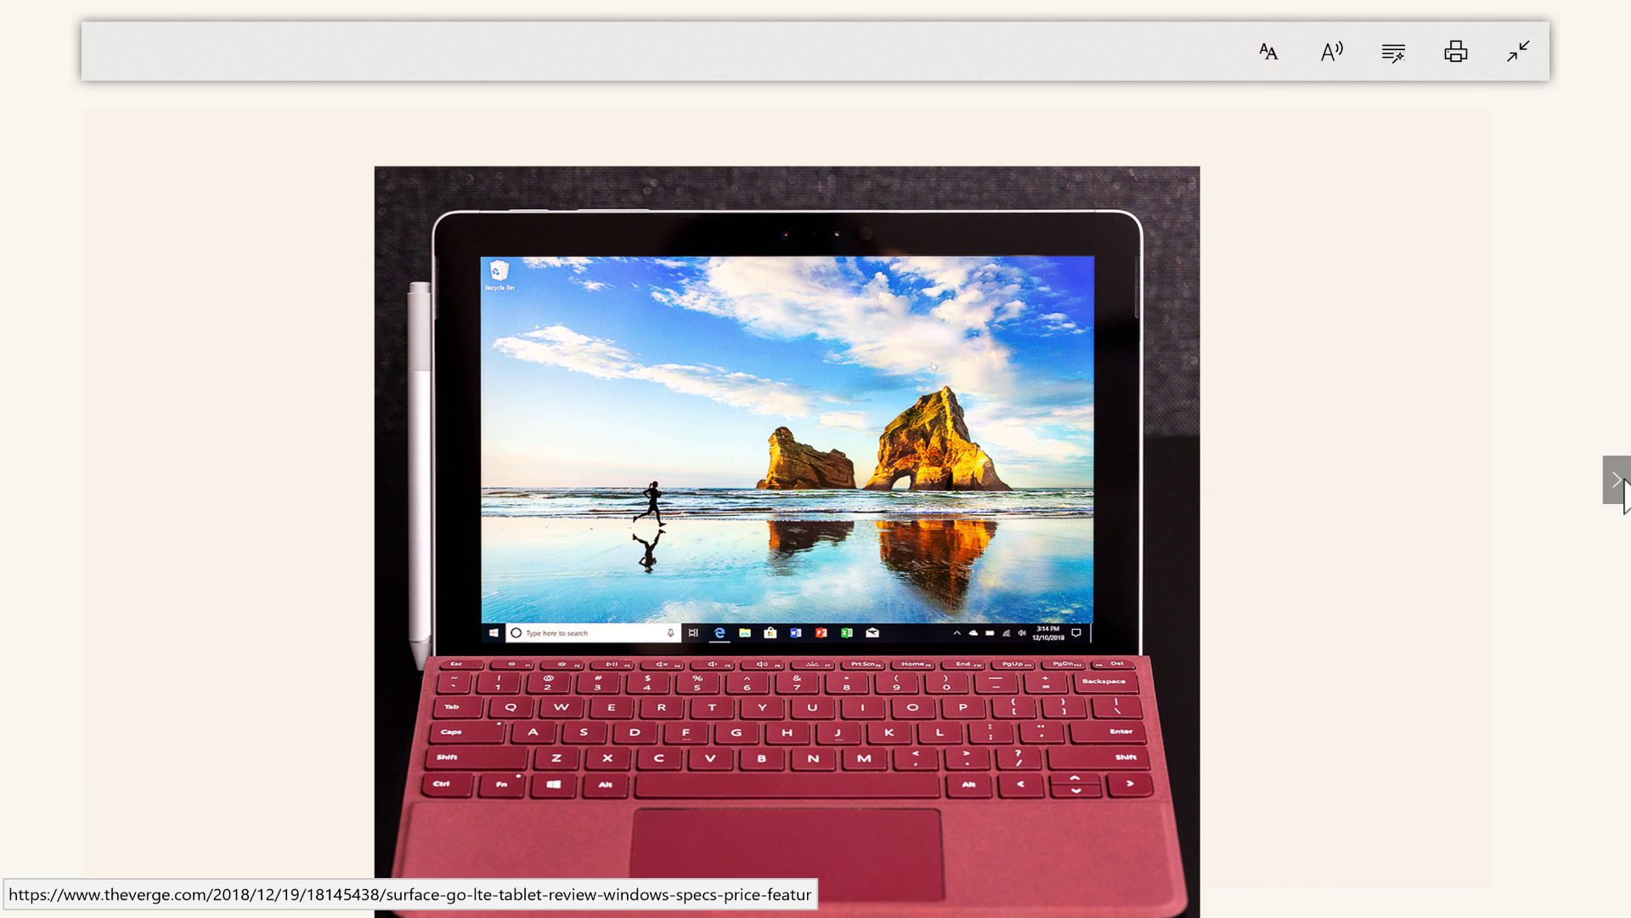
click(1617, 480)
scroll(1272, 315, down, 1)
scroll(1274, 315, up, 1)
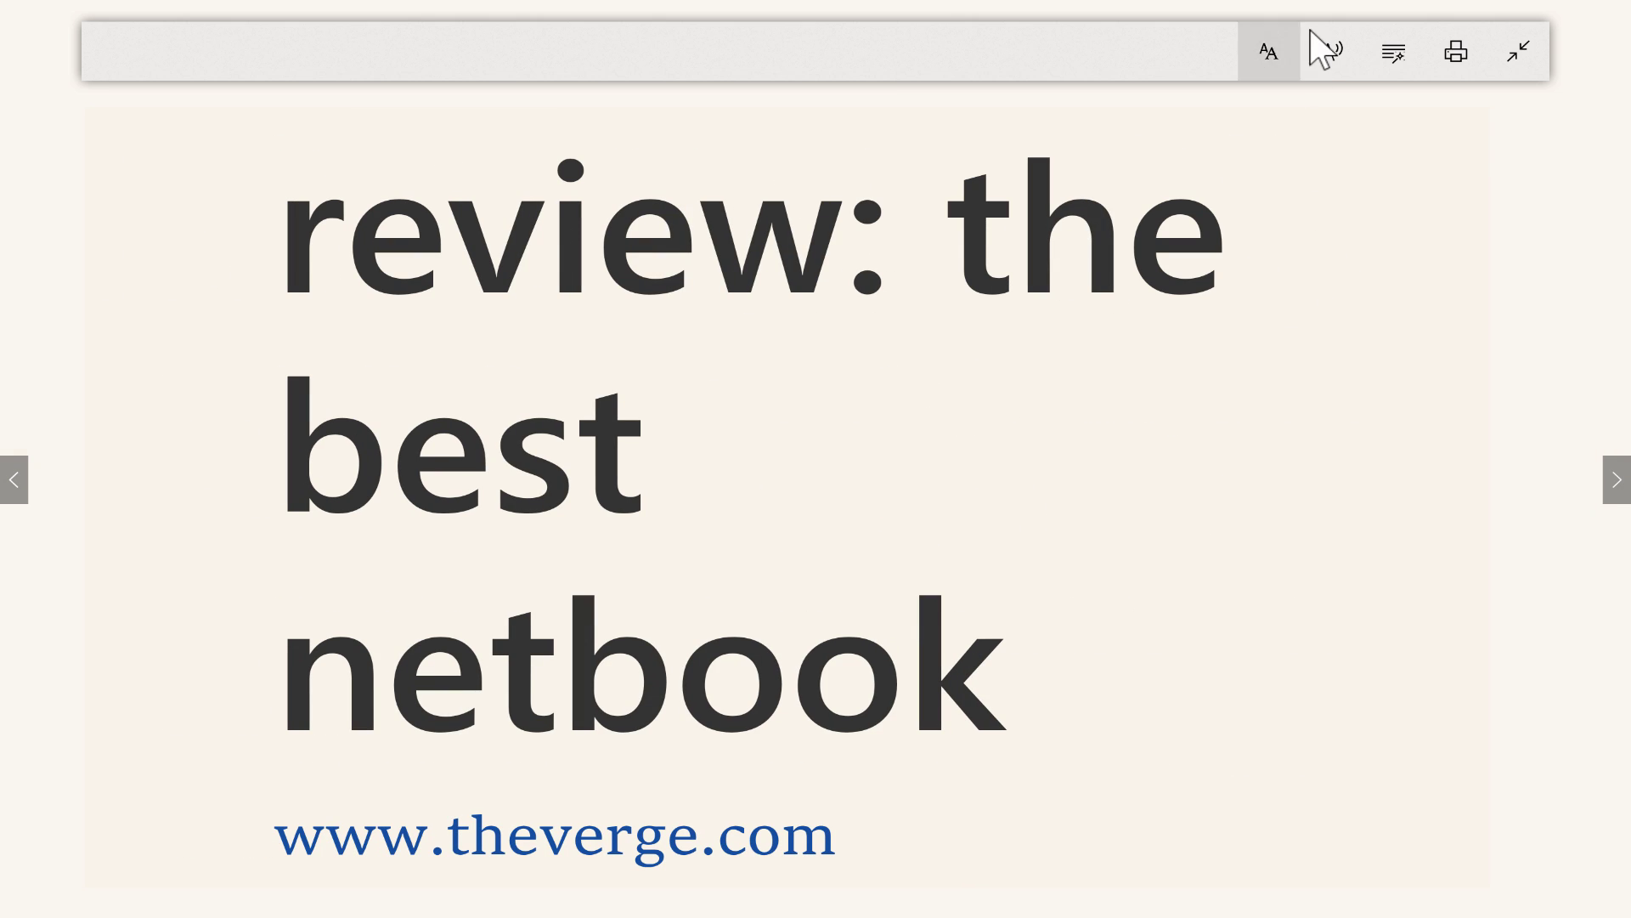
Step: Reduce the article's text in stages to the smallest available size
click(1283, 56)
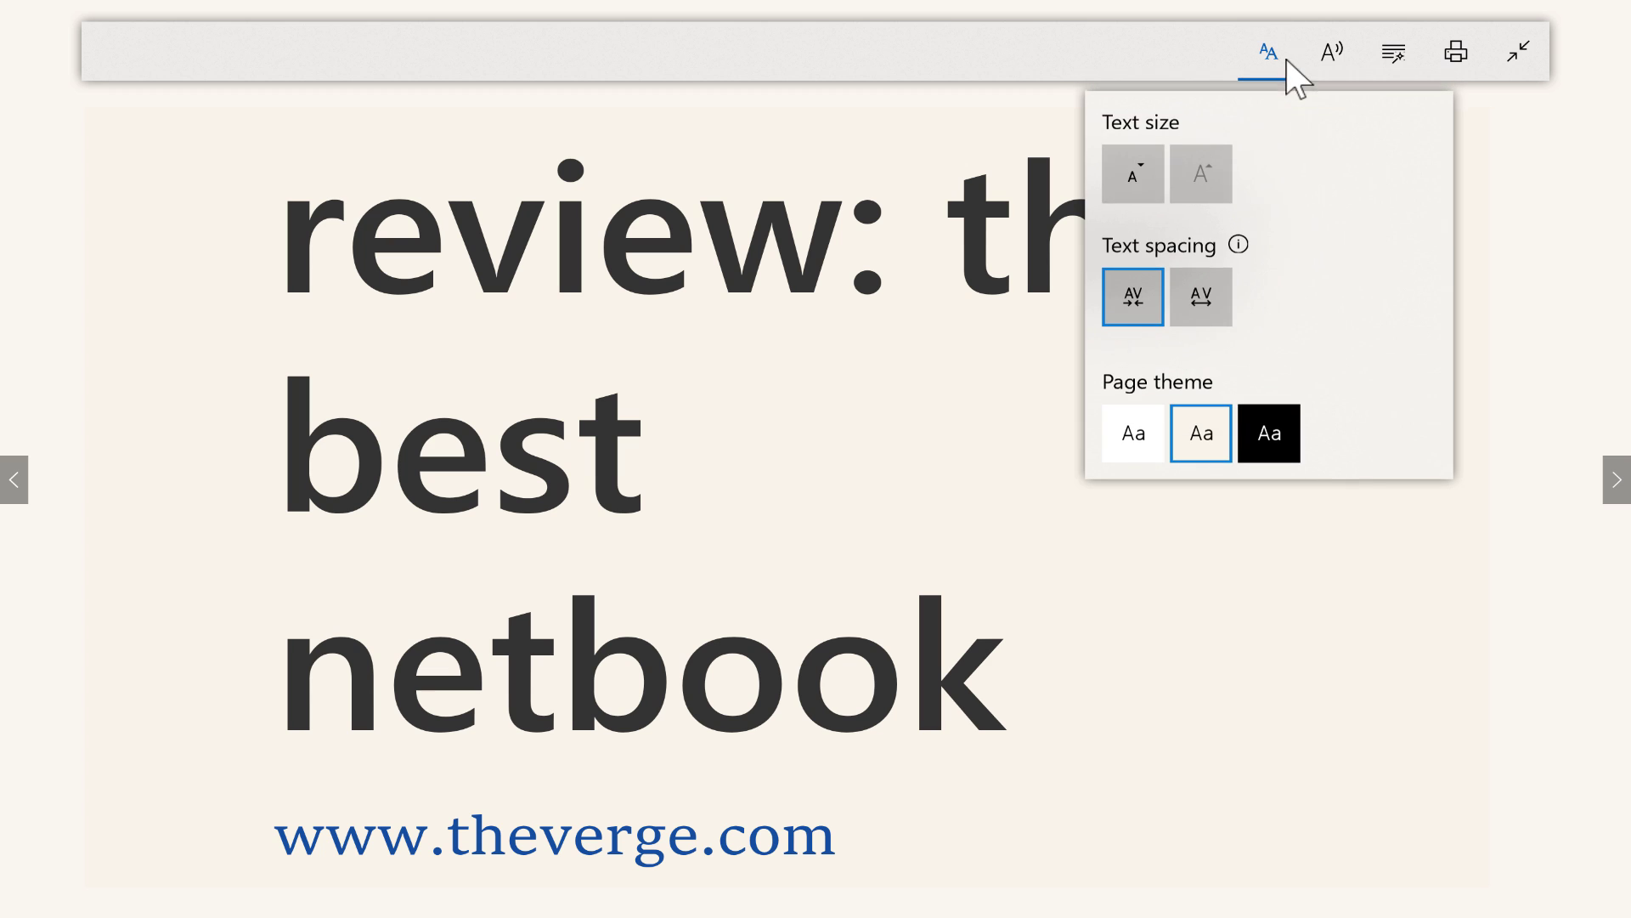
click(1139, 181)
click(1139, 181)
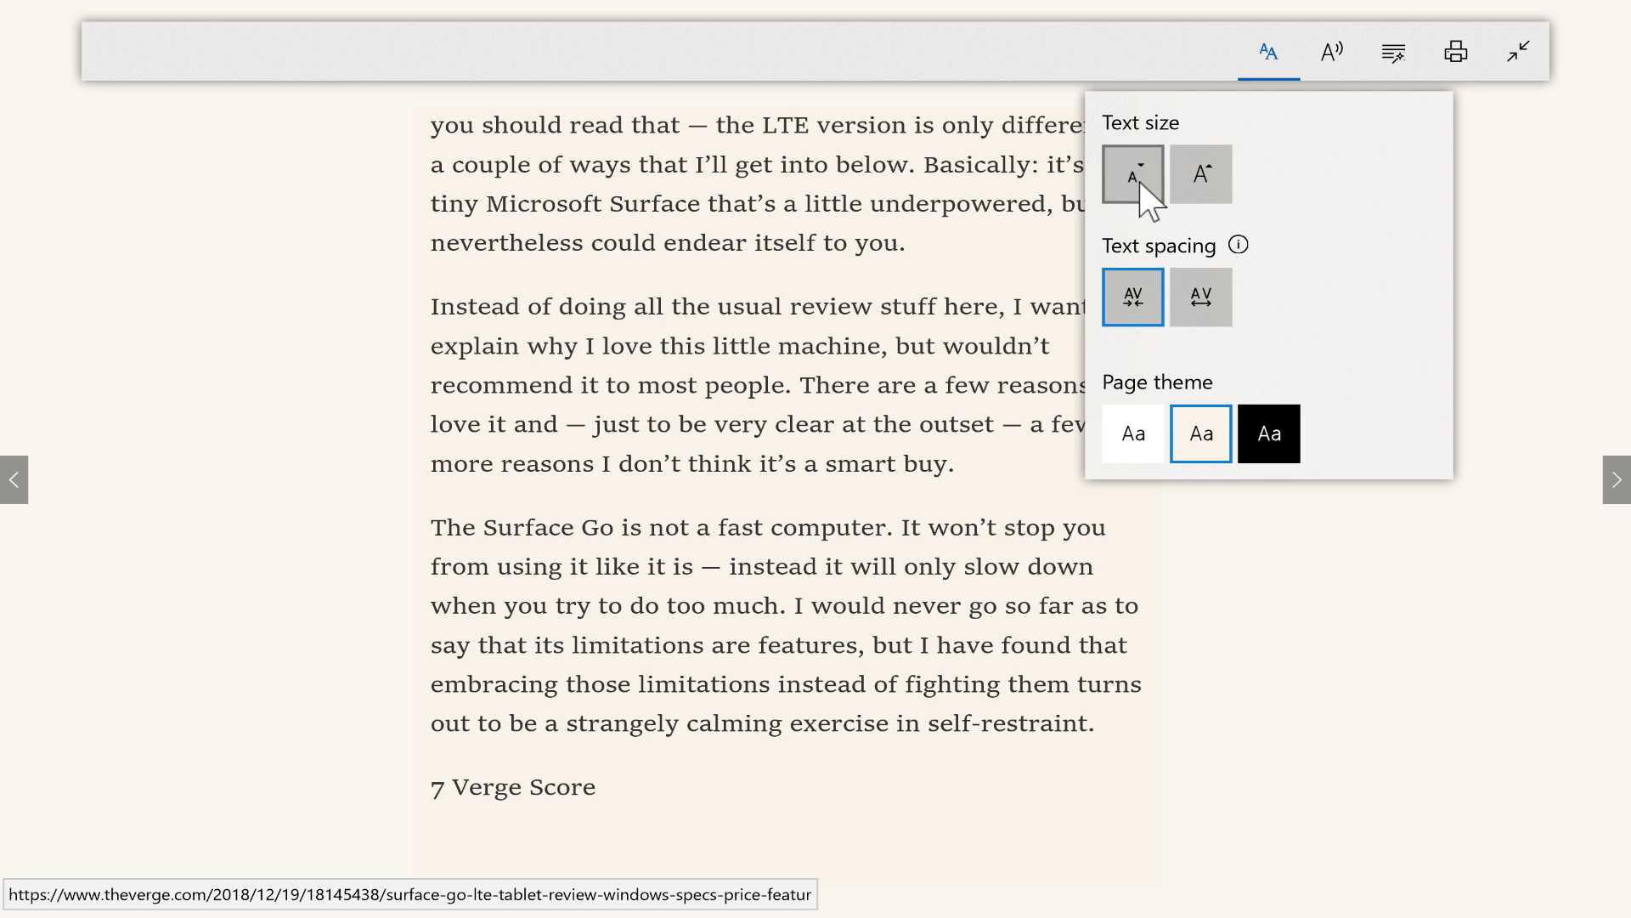
click(1139, 181)
click(1139, 181)
click(1139, 181)
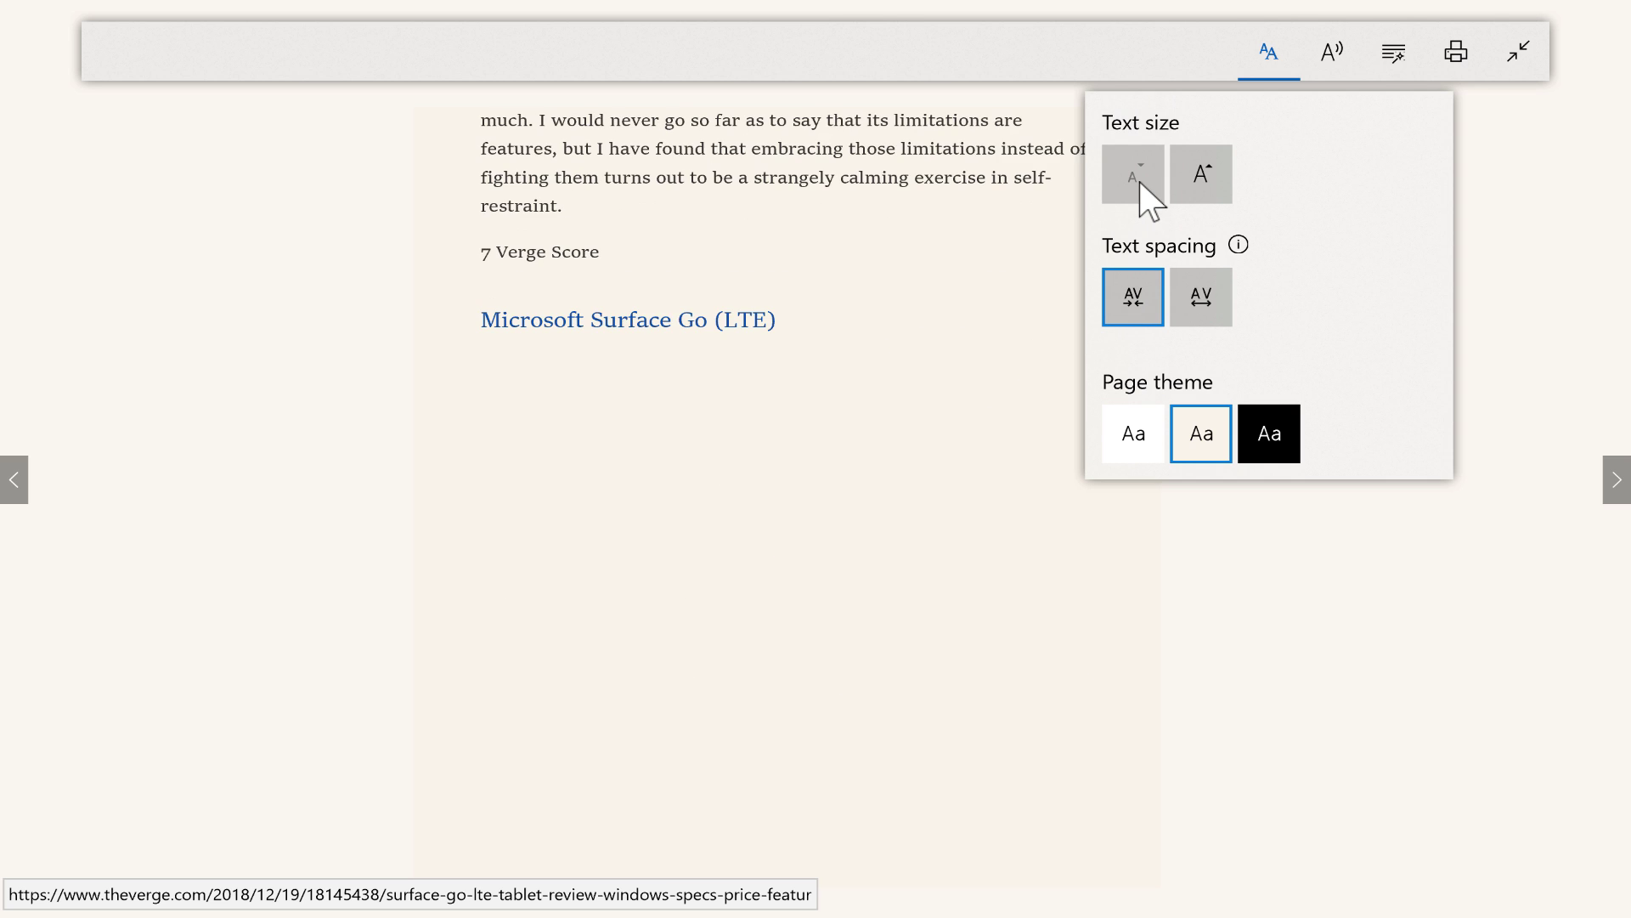
Step: Increase the article's text size by three increments from the smallest size
click(1212, 173)
click(1212, 173)
click(1213, 174)
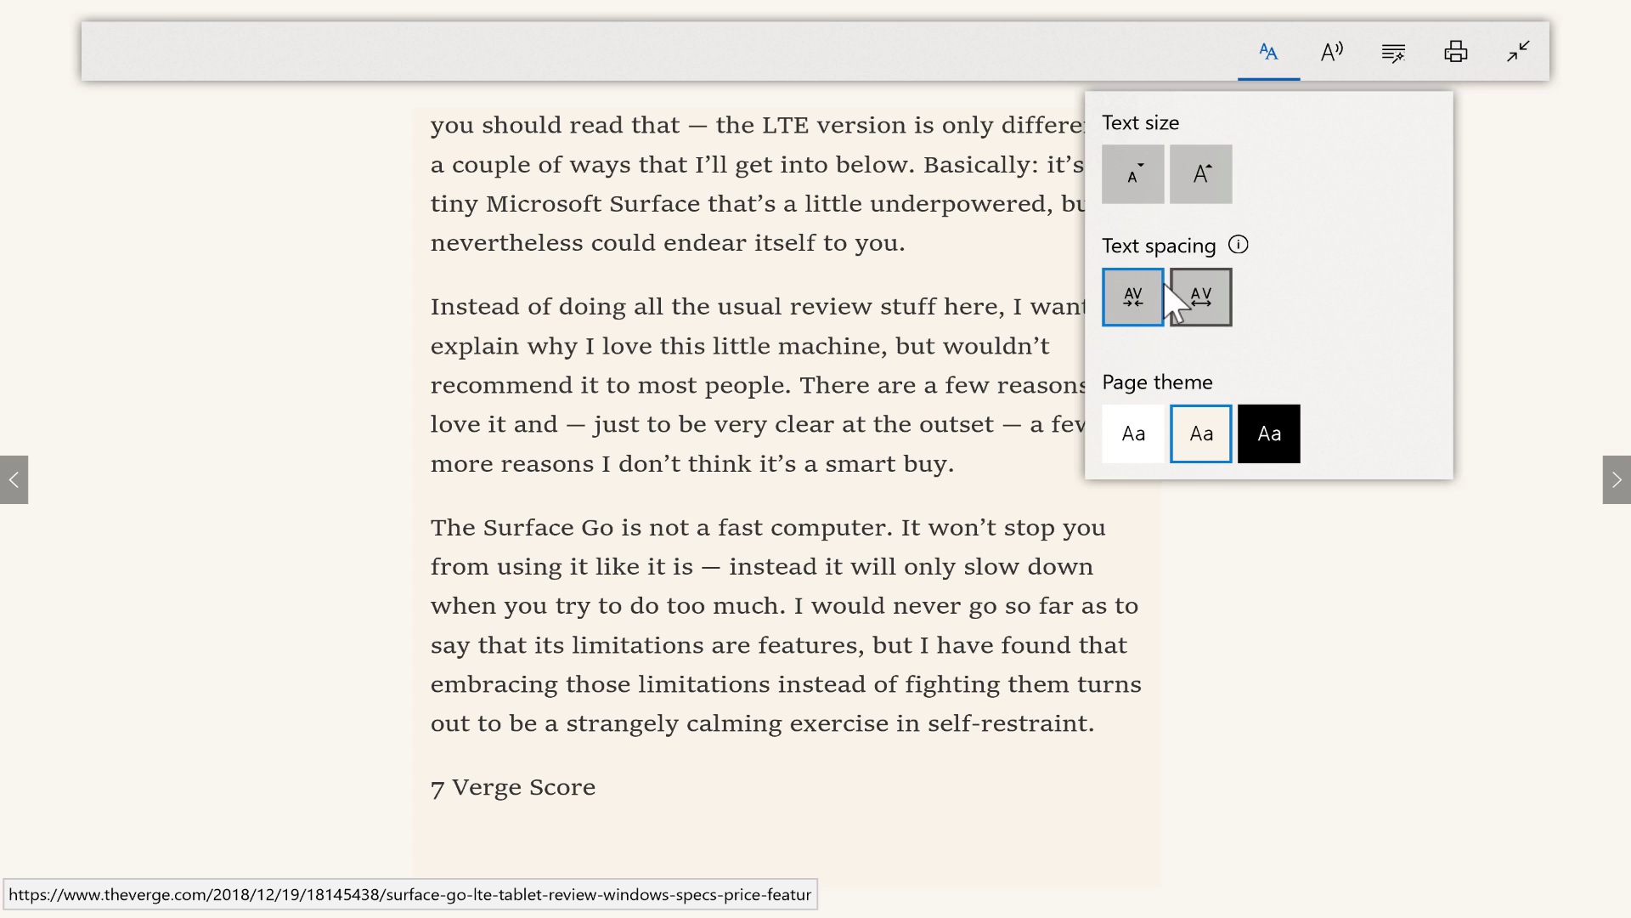
Step: Compare wide and narrow text spacing on the article, and leave it set to wide
click(1202, 305)
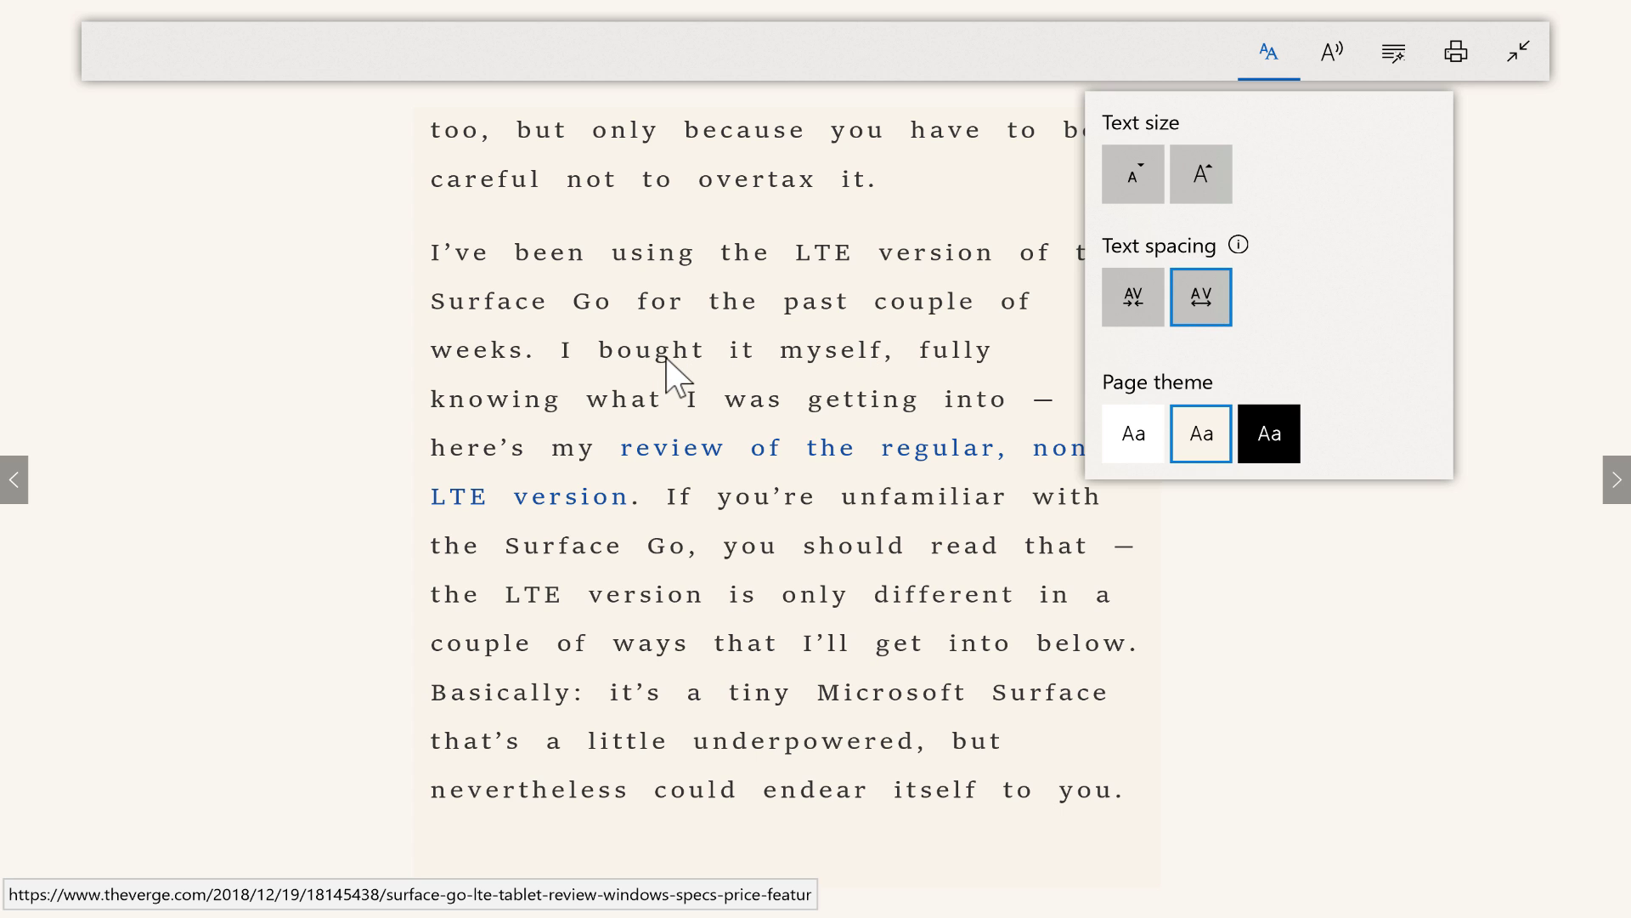
click(1136, 316)
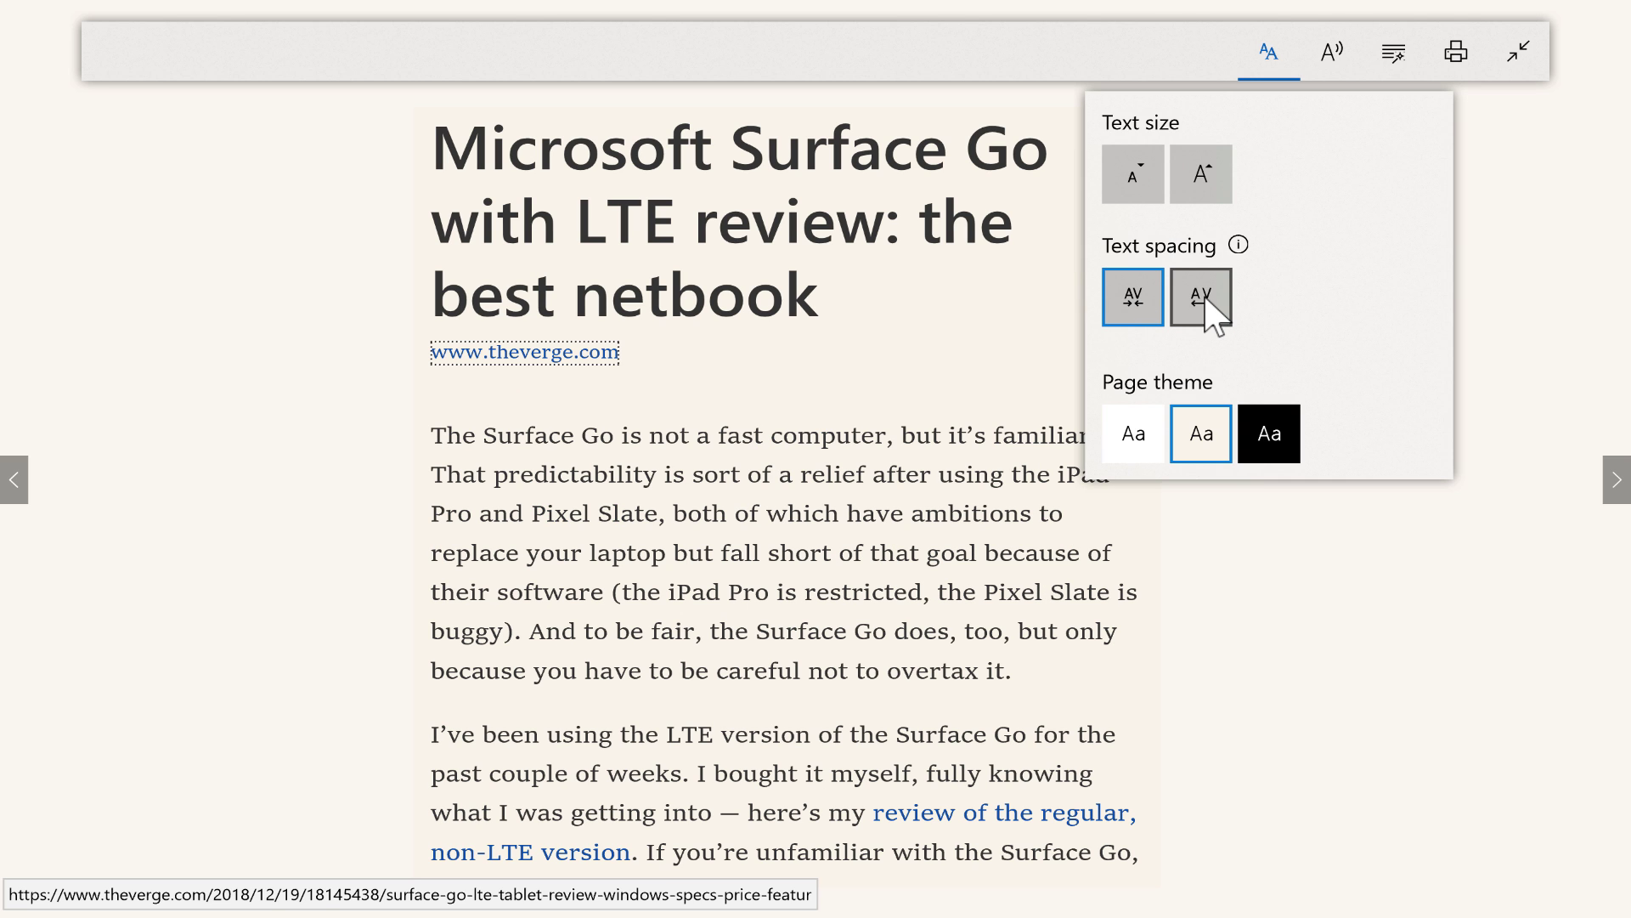
click(1203, 305)
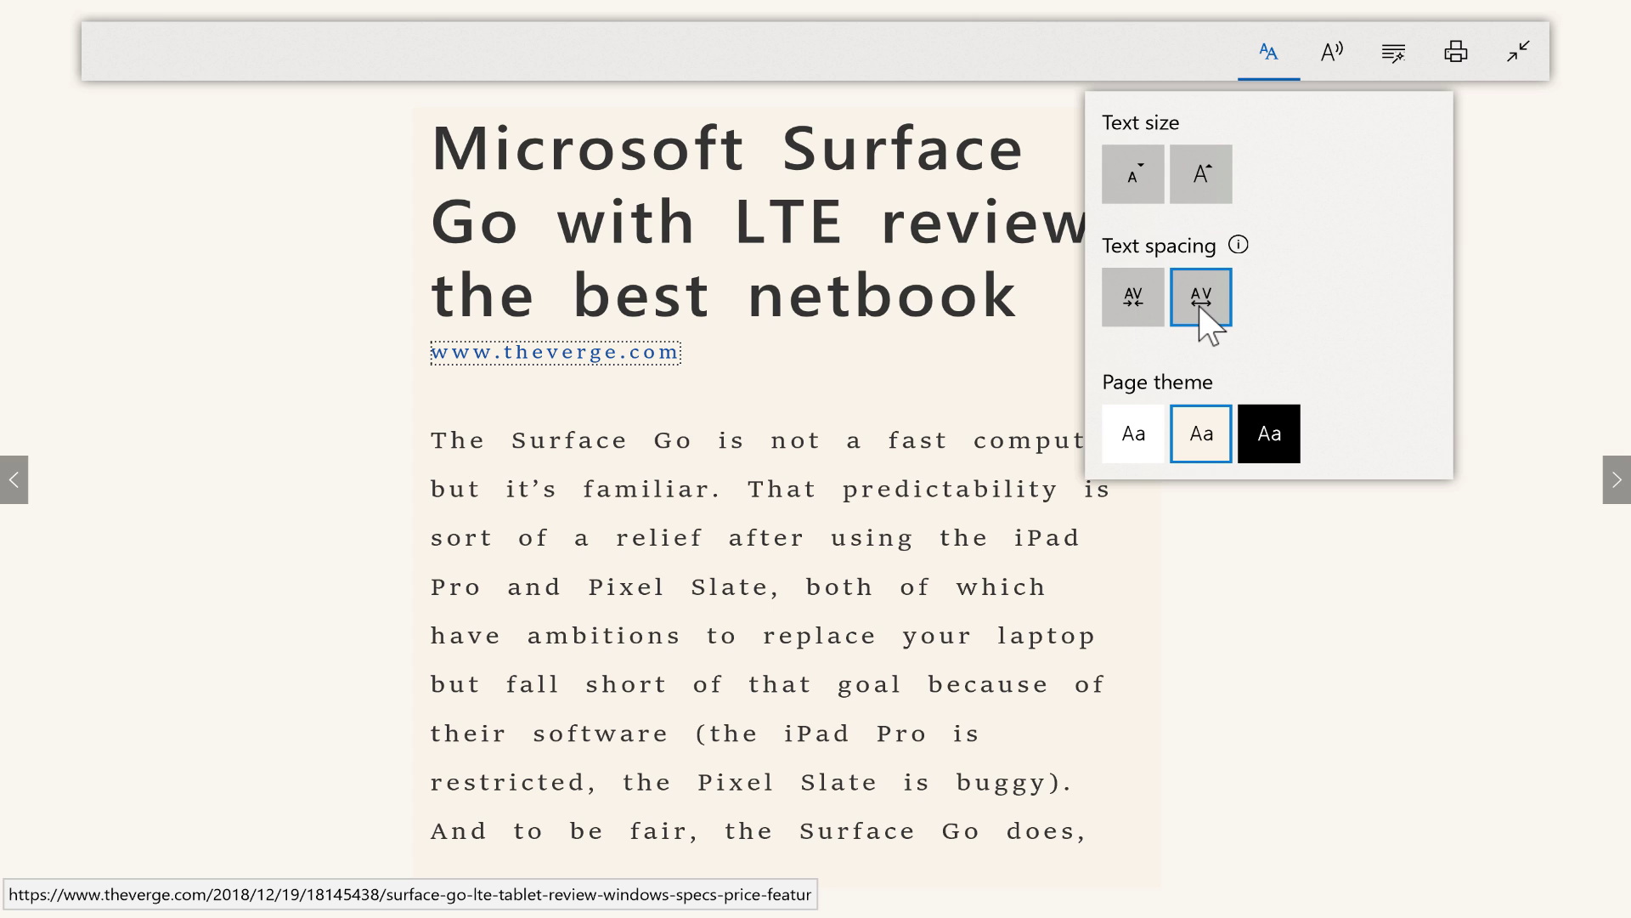
Step: Try the Light, Dark and cream page themes on the article, and settle on Dark
click(1132, 442)
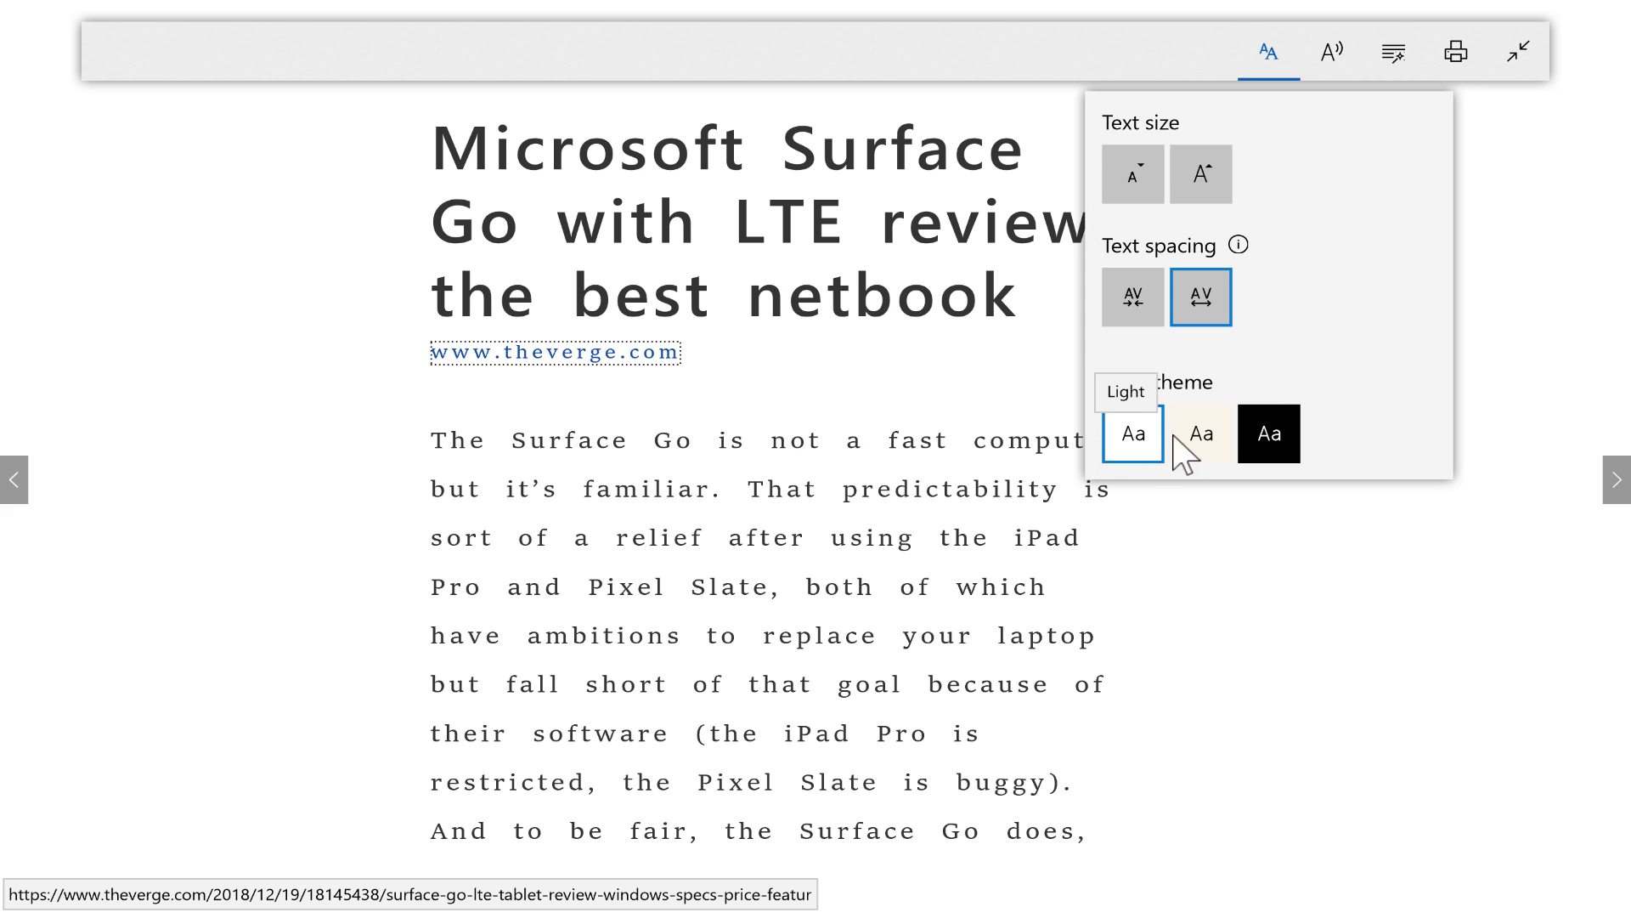
click(1283, 433)
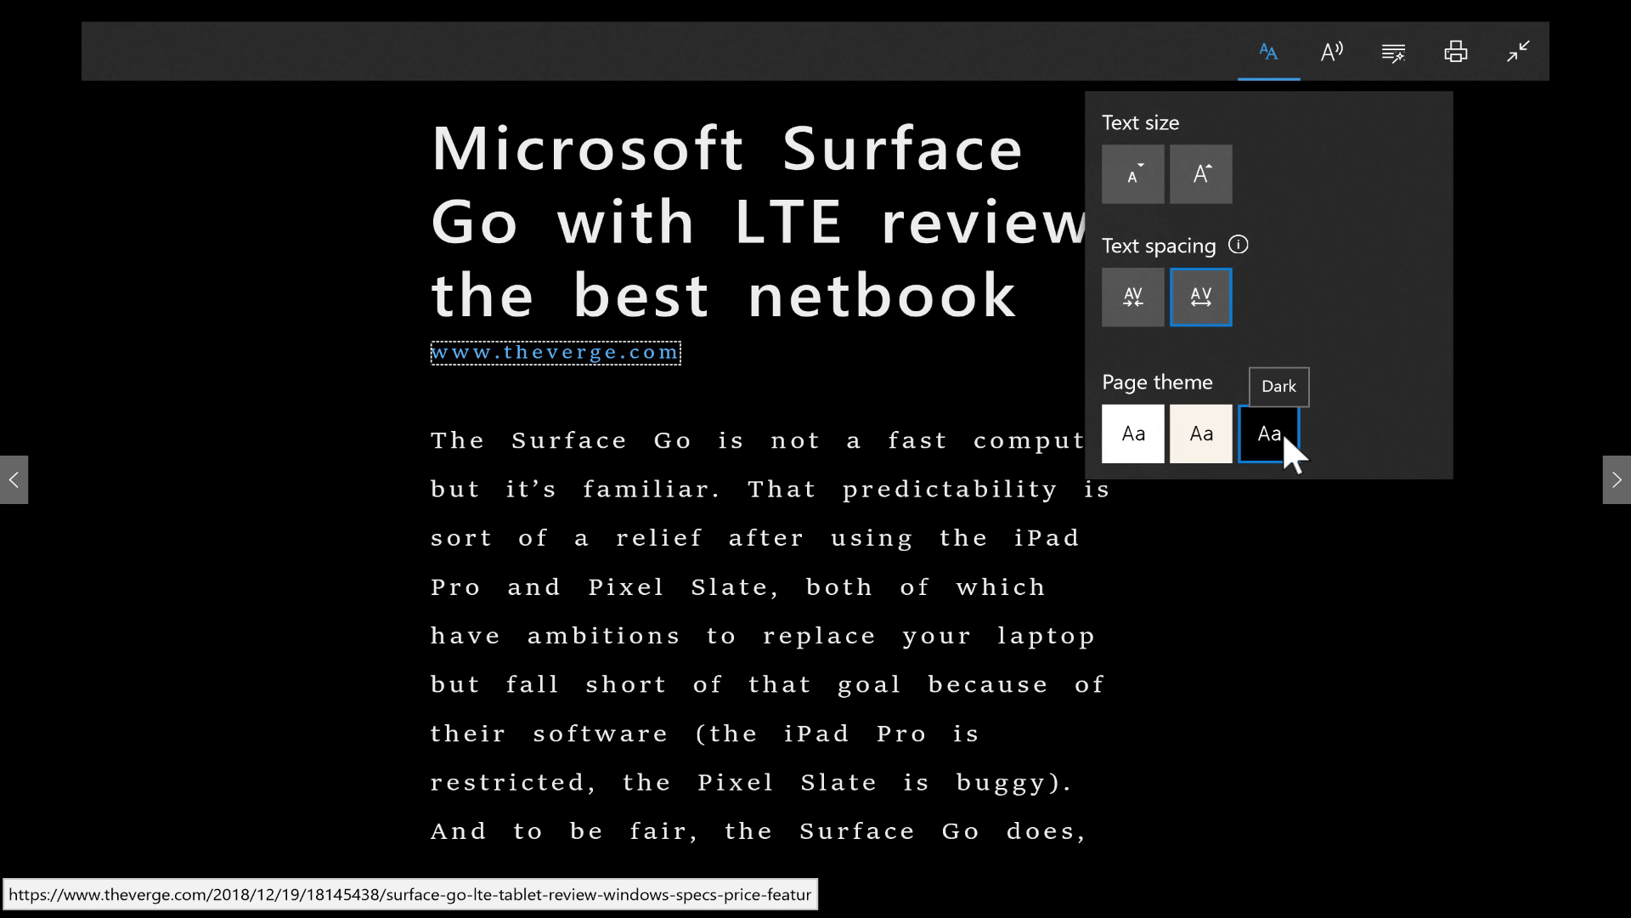
click(1205, 444)
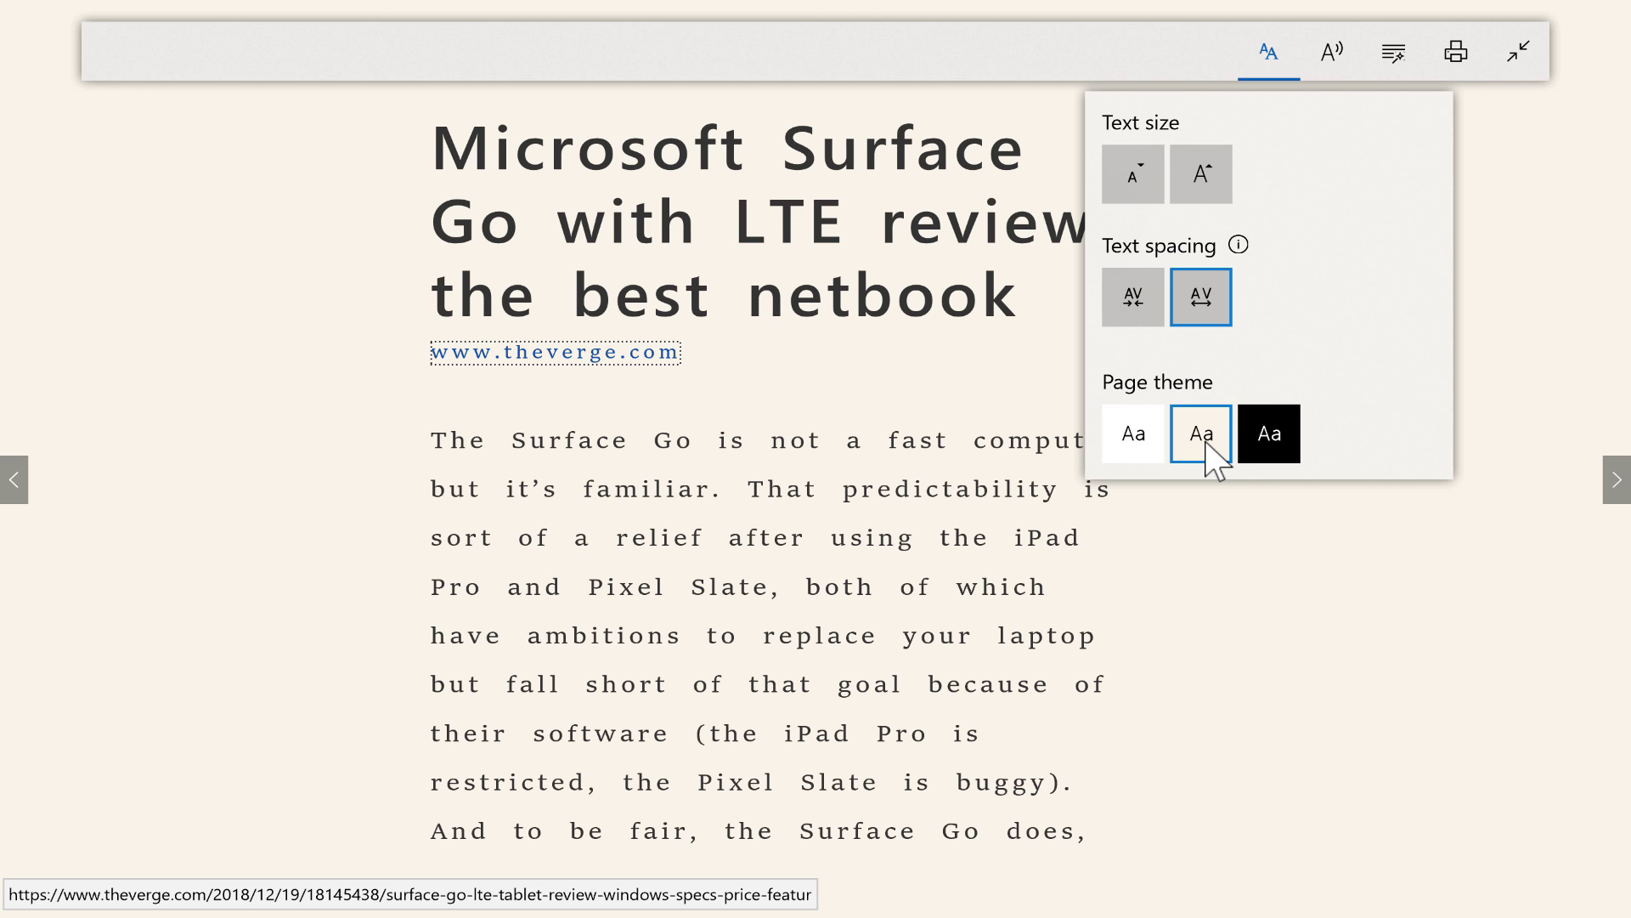
click(1132, 440)
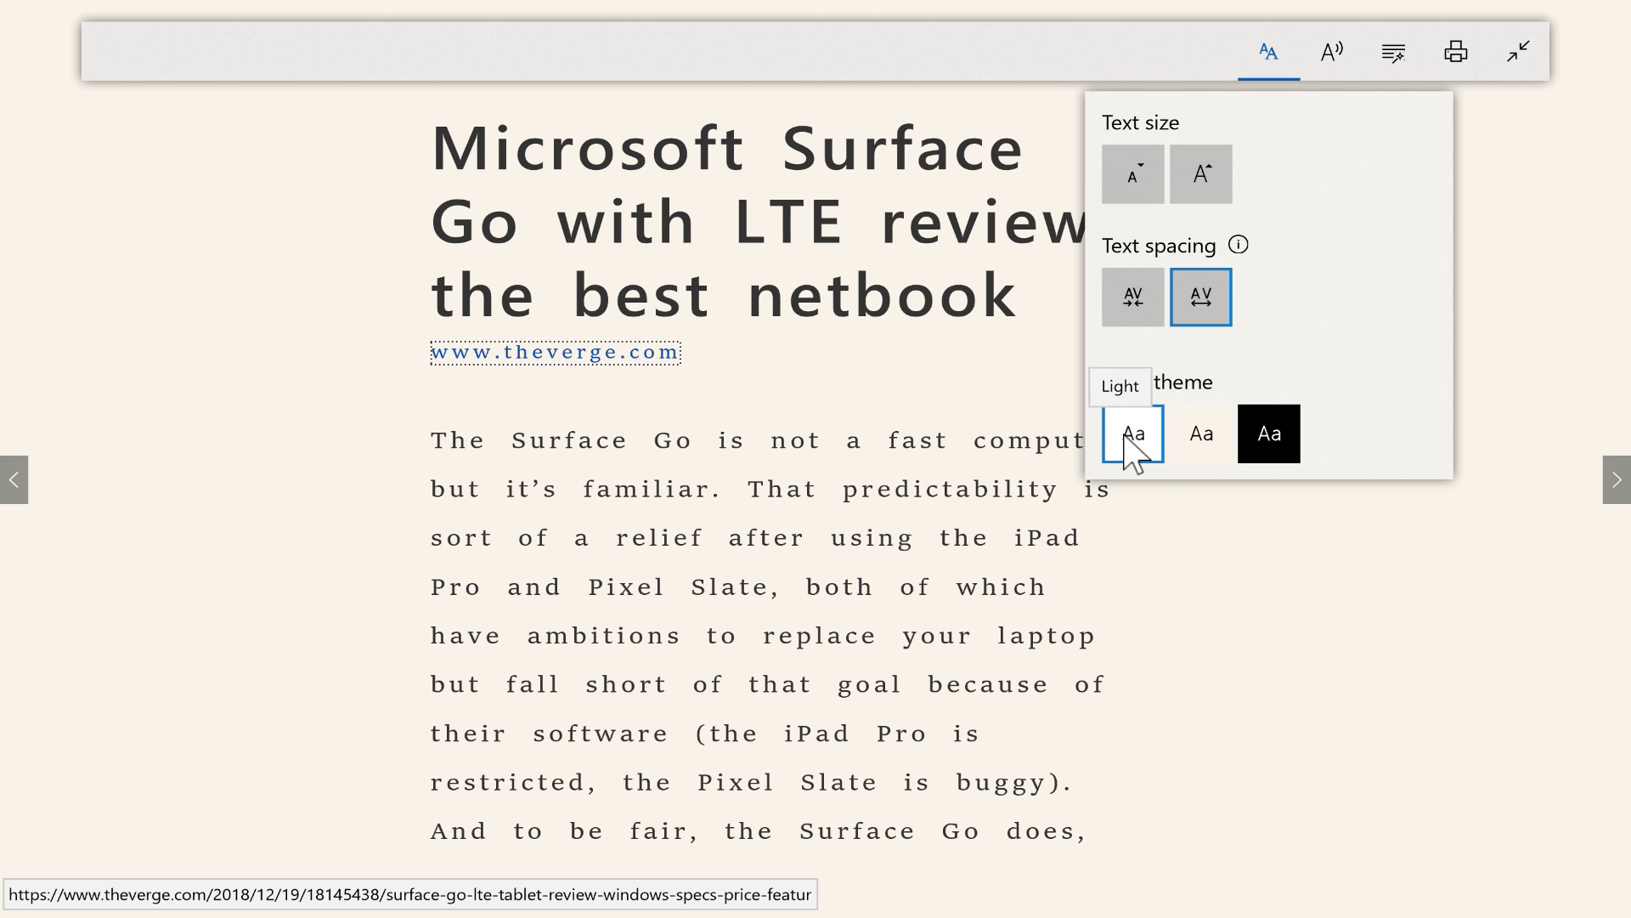
click(1270, 435)
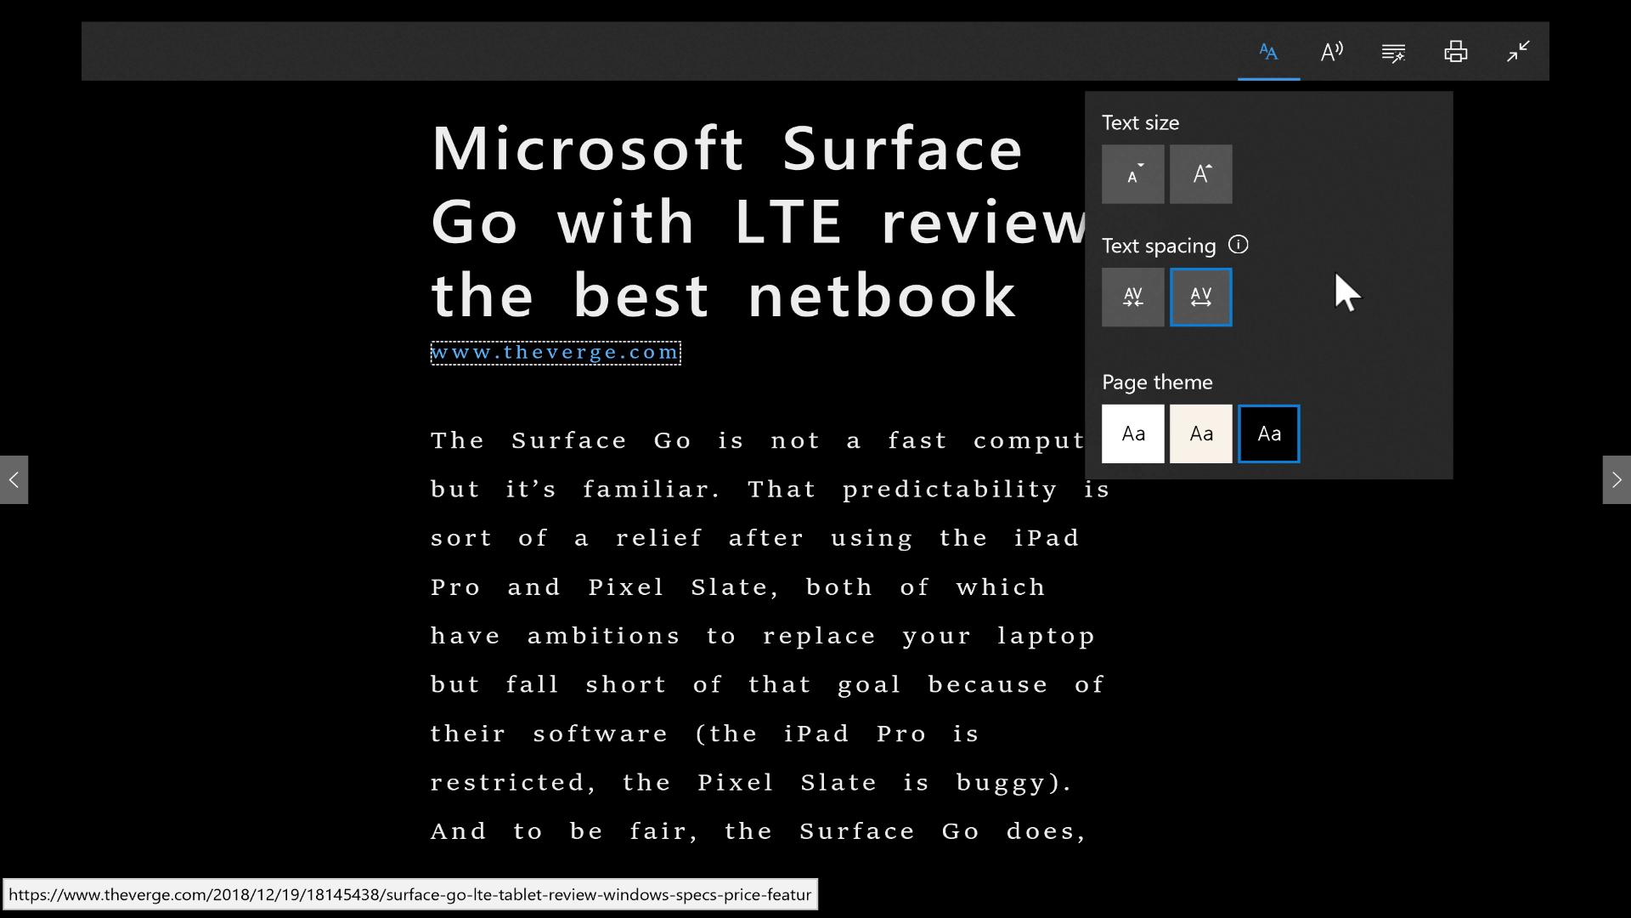
Step: Have the article read aloud from the title page, pause on the following page, and close the read-aloud controls
click(1332, 61)
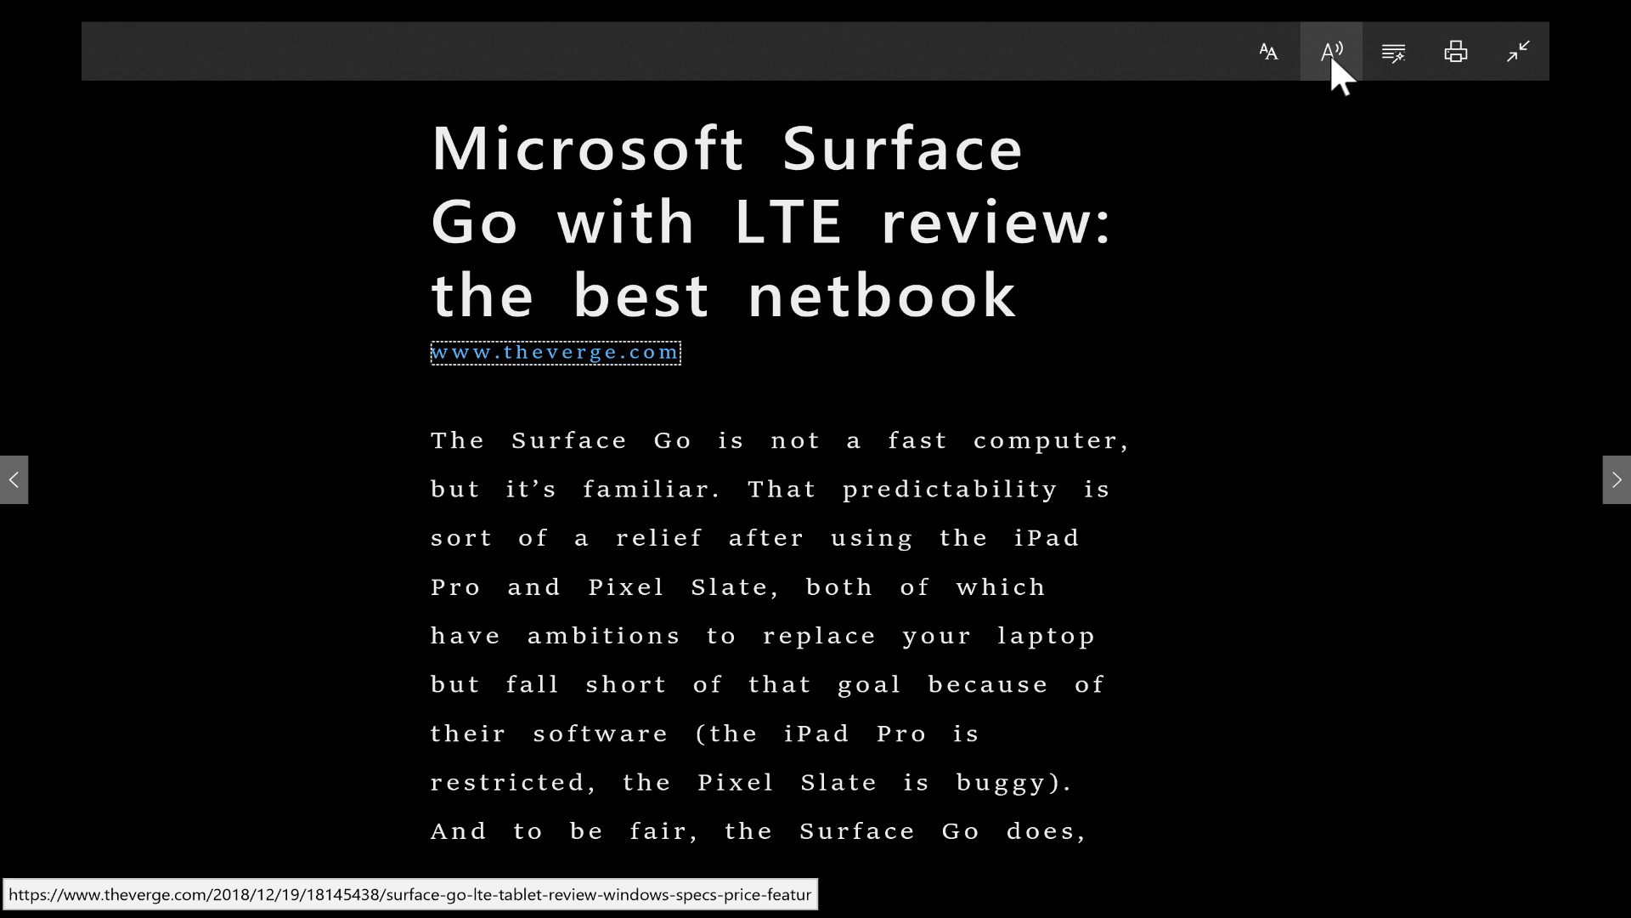
click(1329, 53)
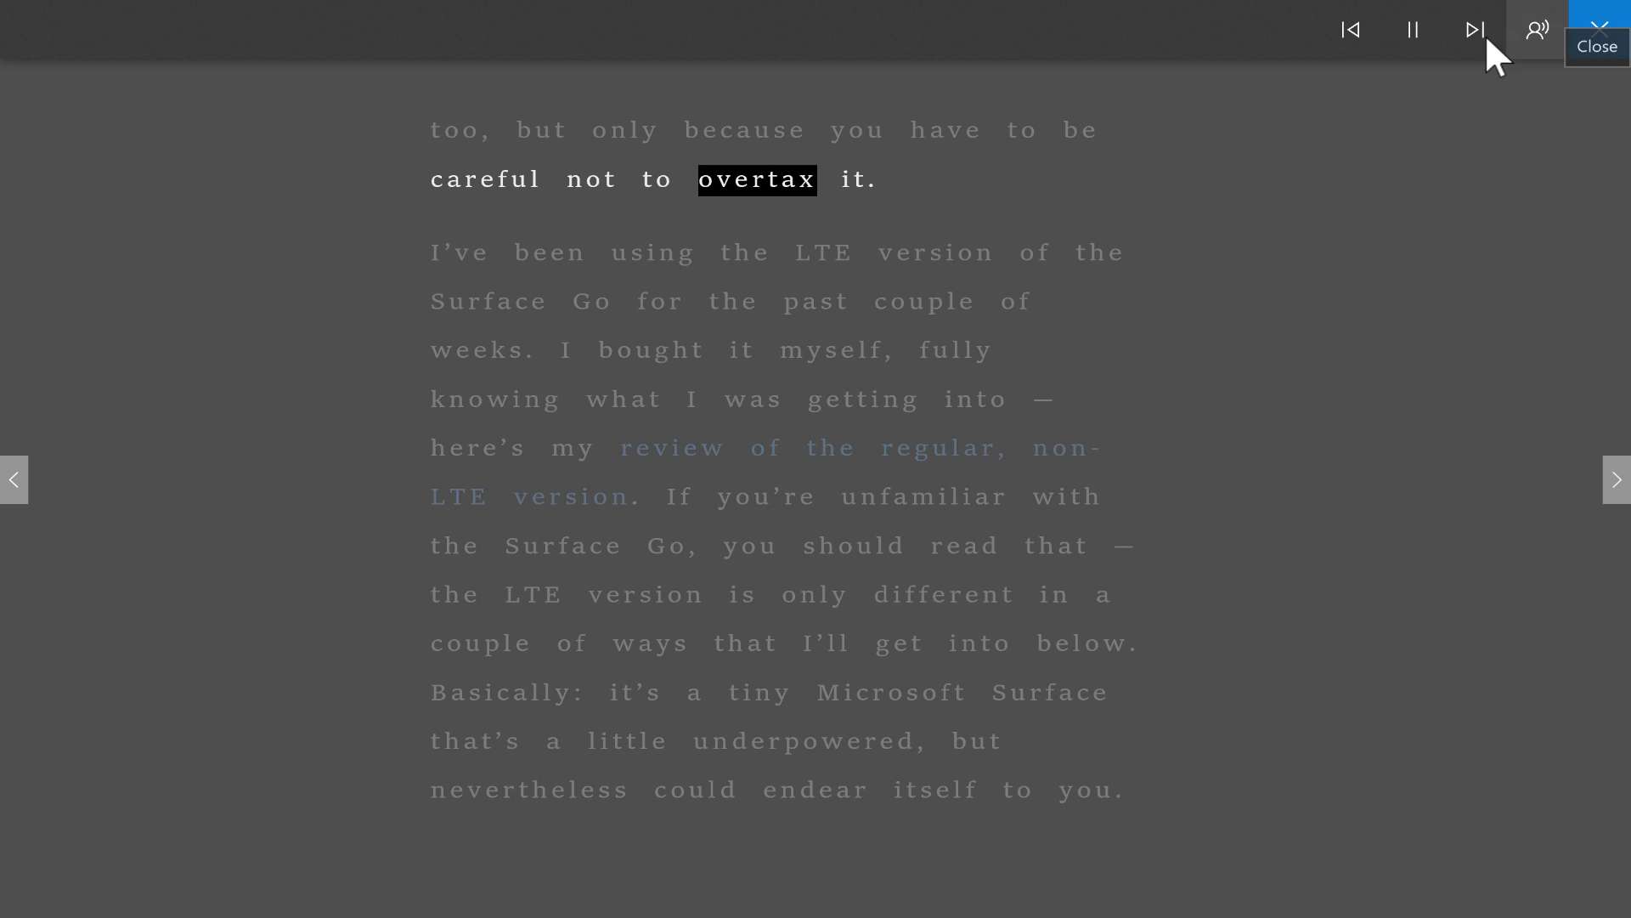
click(1413, 30)
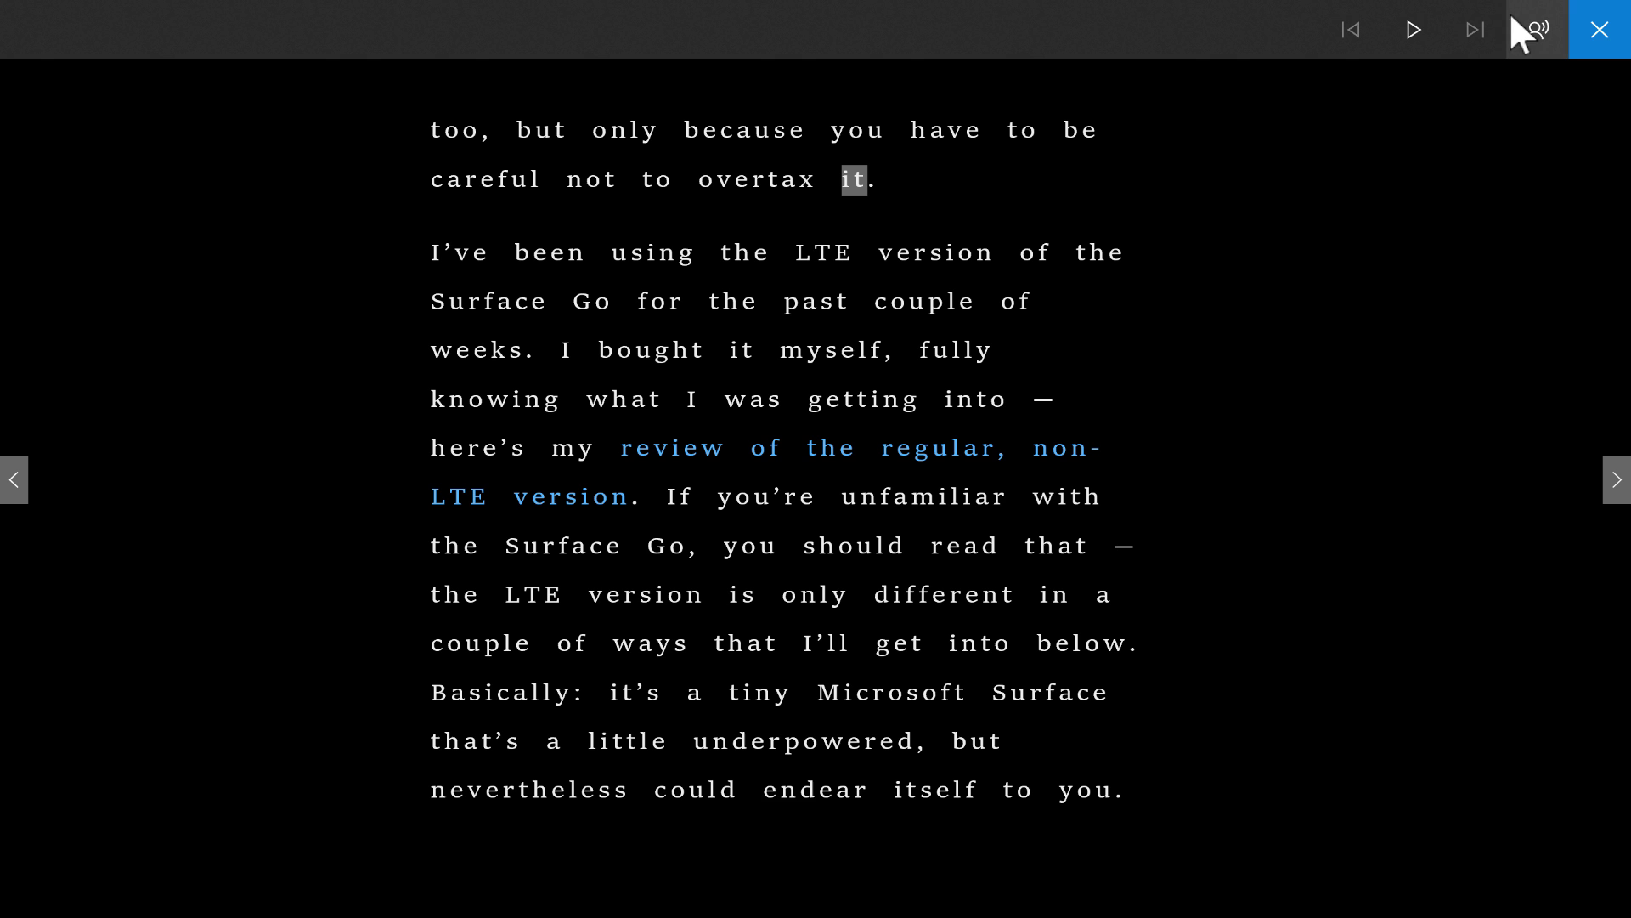
click(1614, 41)
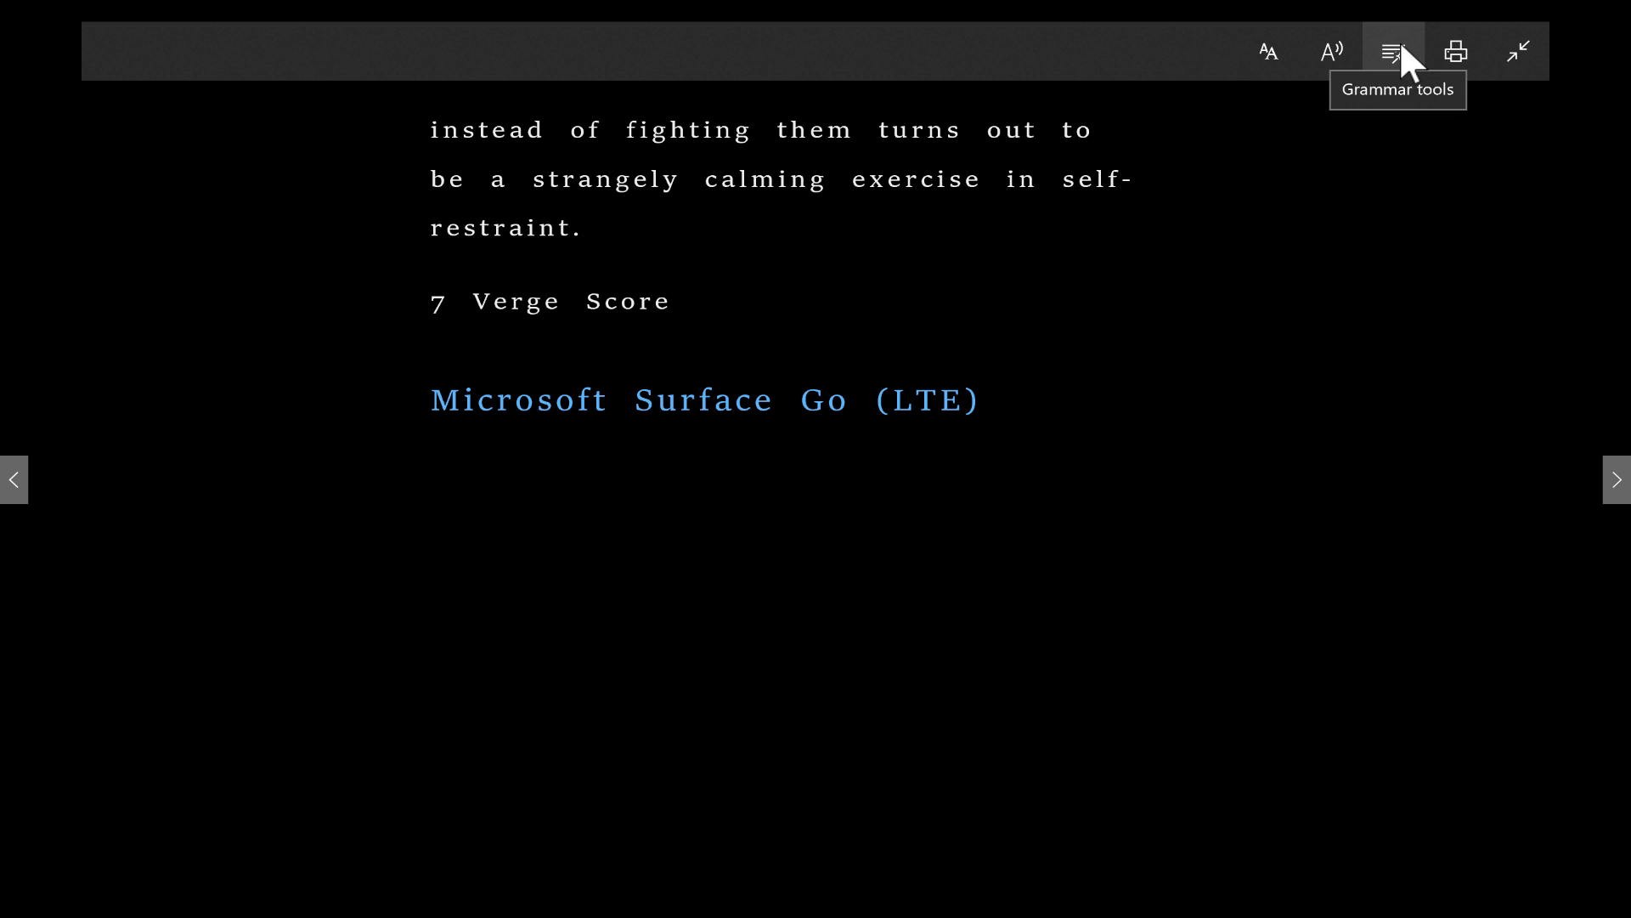
Step: Return to the article's title page, install the free grammar tools, and dismiss the Immersive Reader notification
scroll(1284, 210, up, 1)
scroll(1284, 210, up, 2)
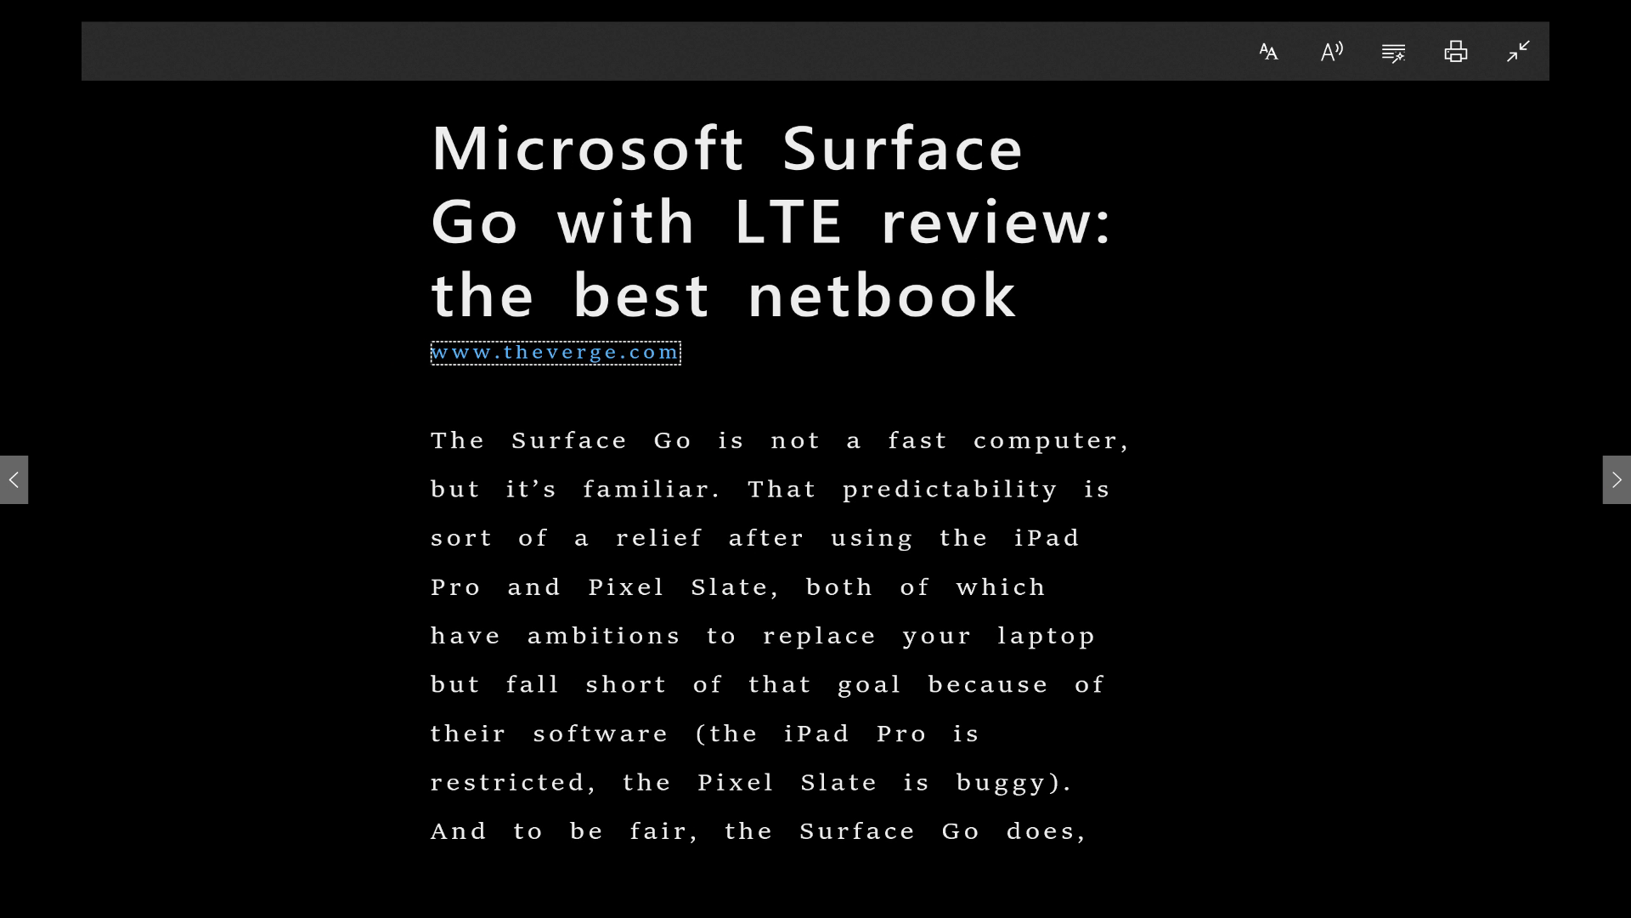
scroll(1385, 162, down, 1)
scroll(1461, 170, up, 1)
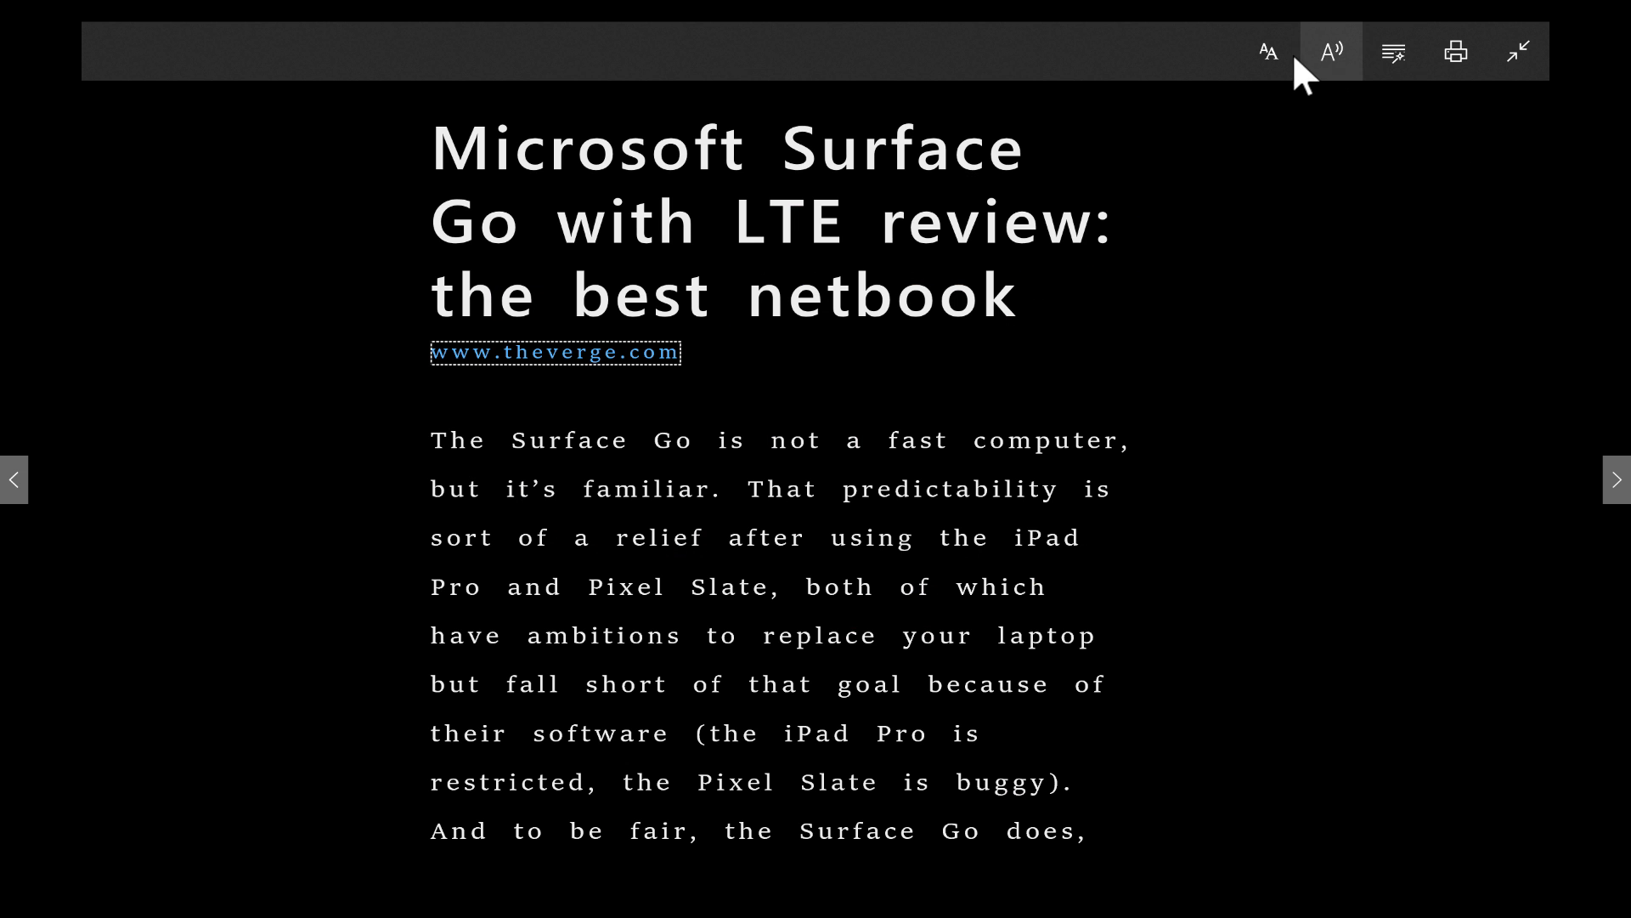
click(1394, 54)
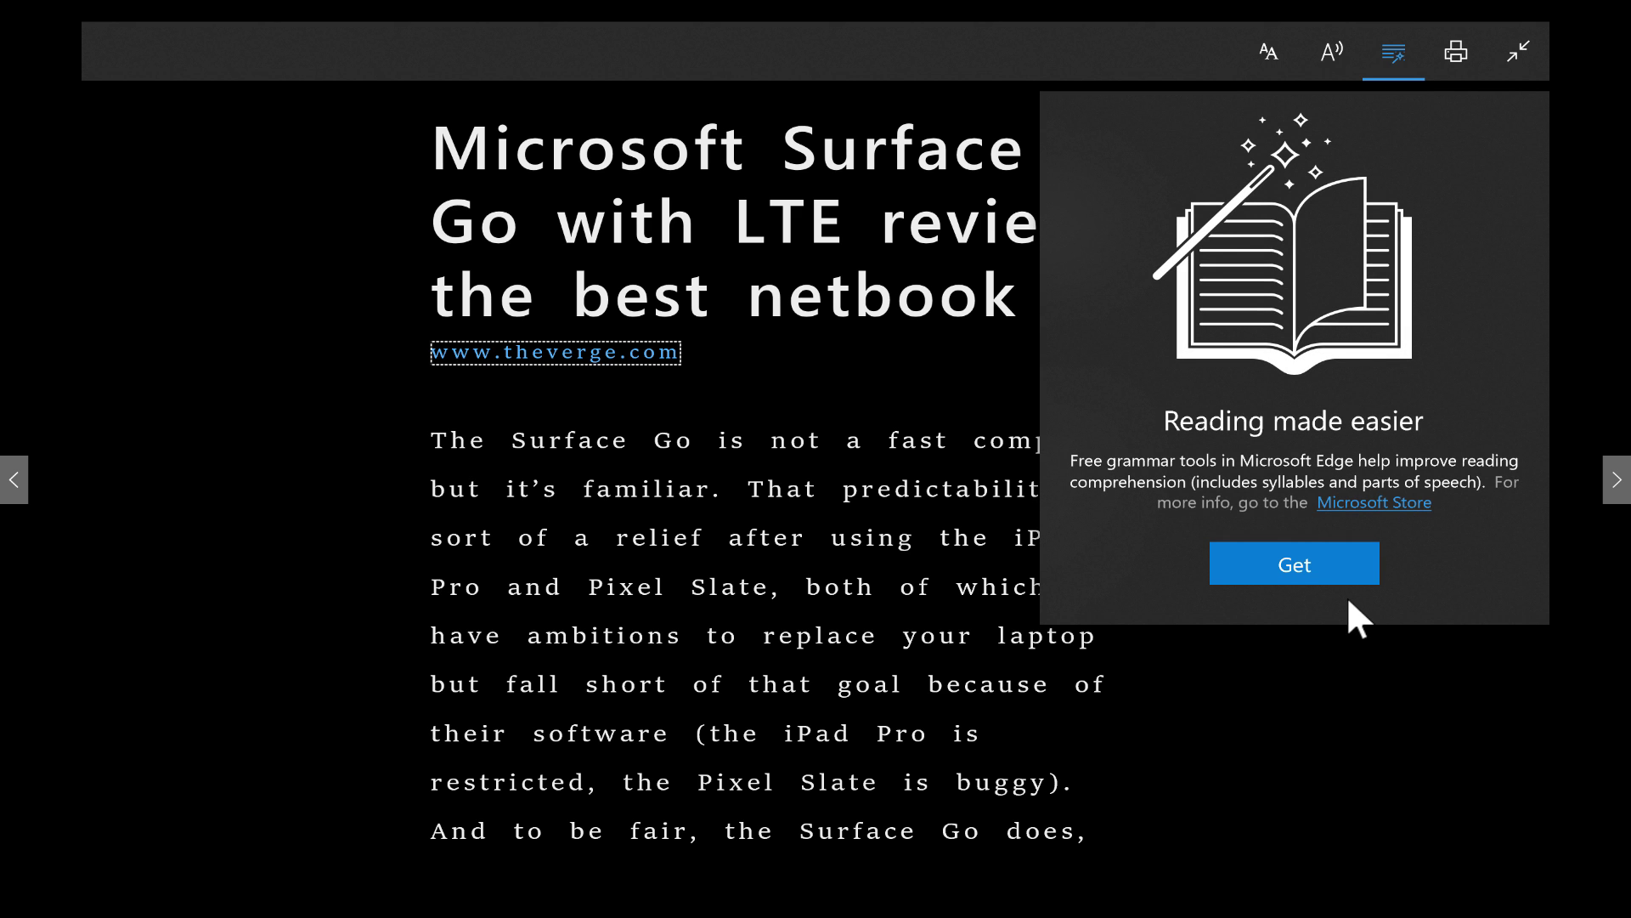
click(1313, 563)
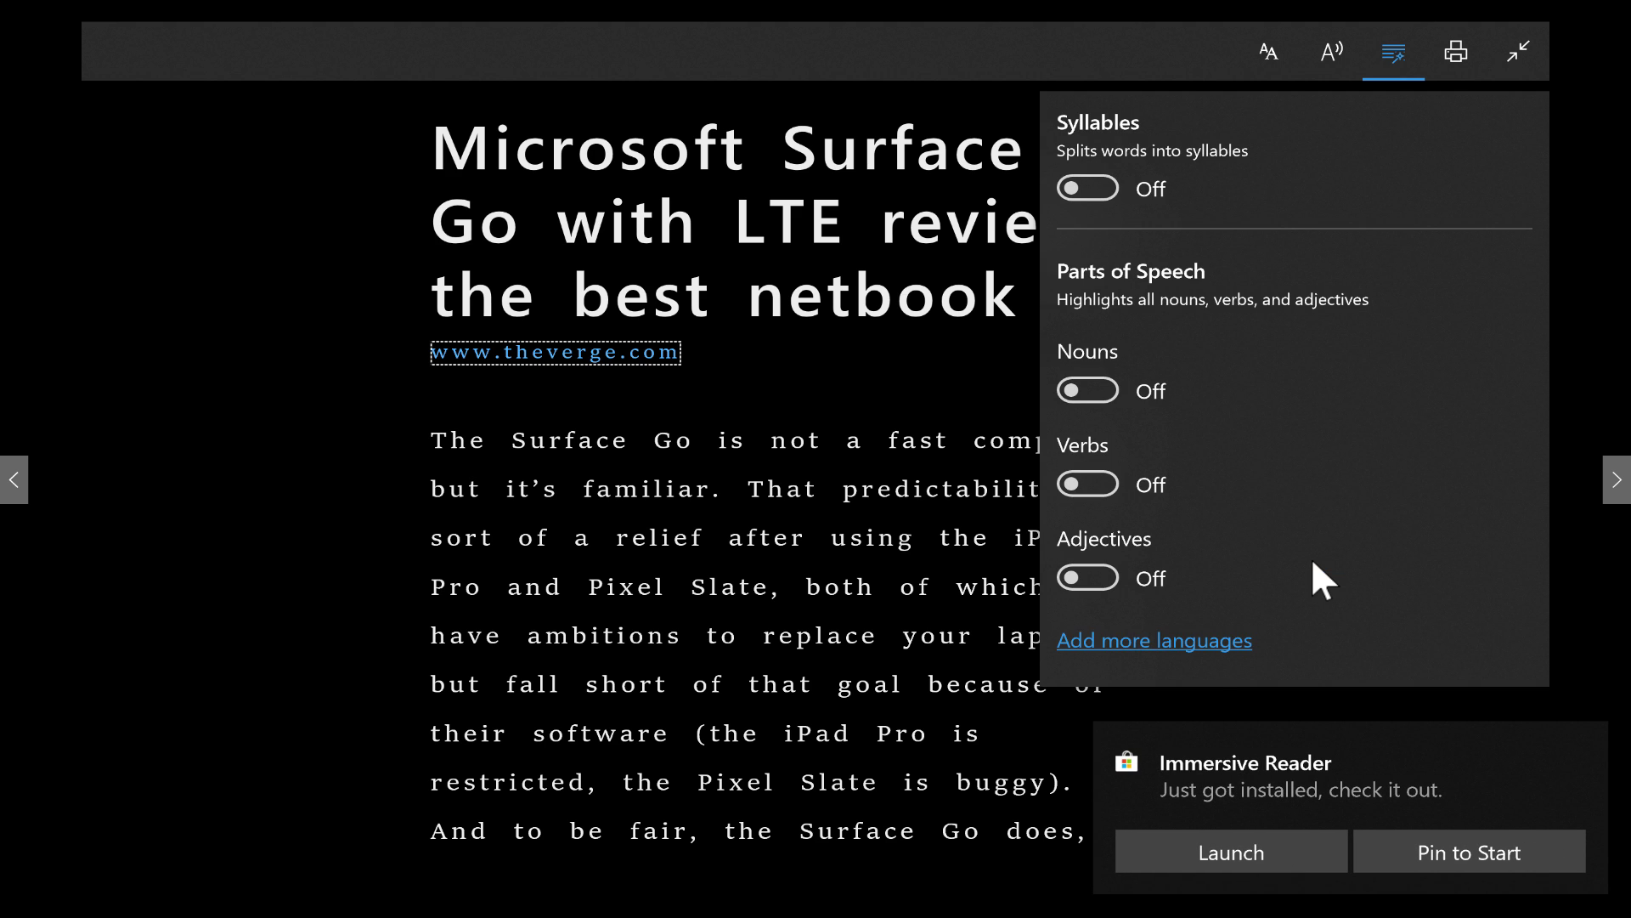
click(1582, 743)
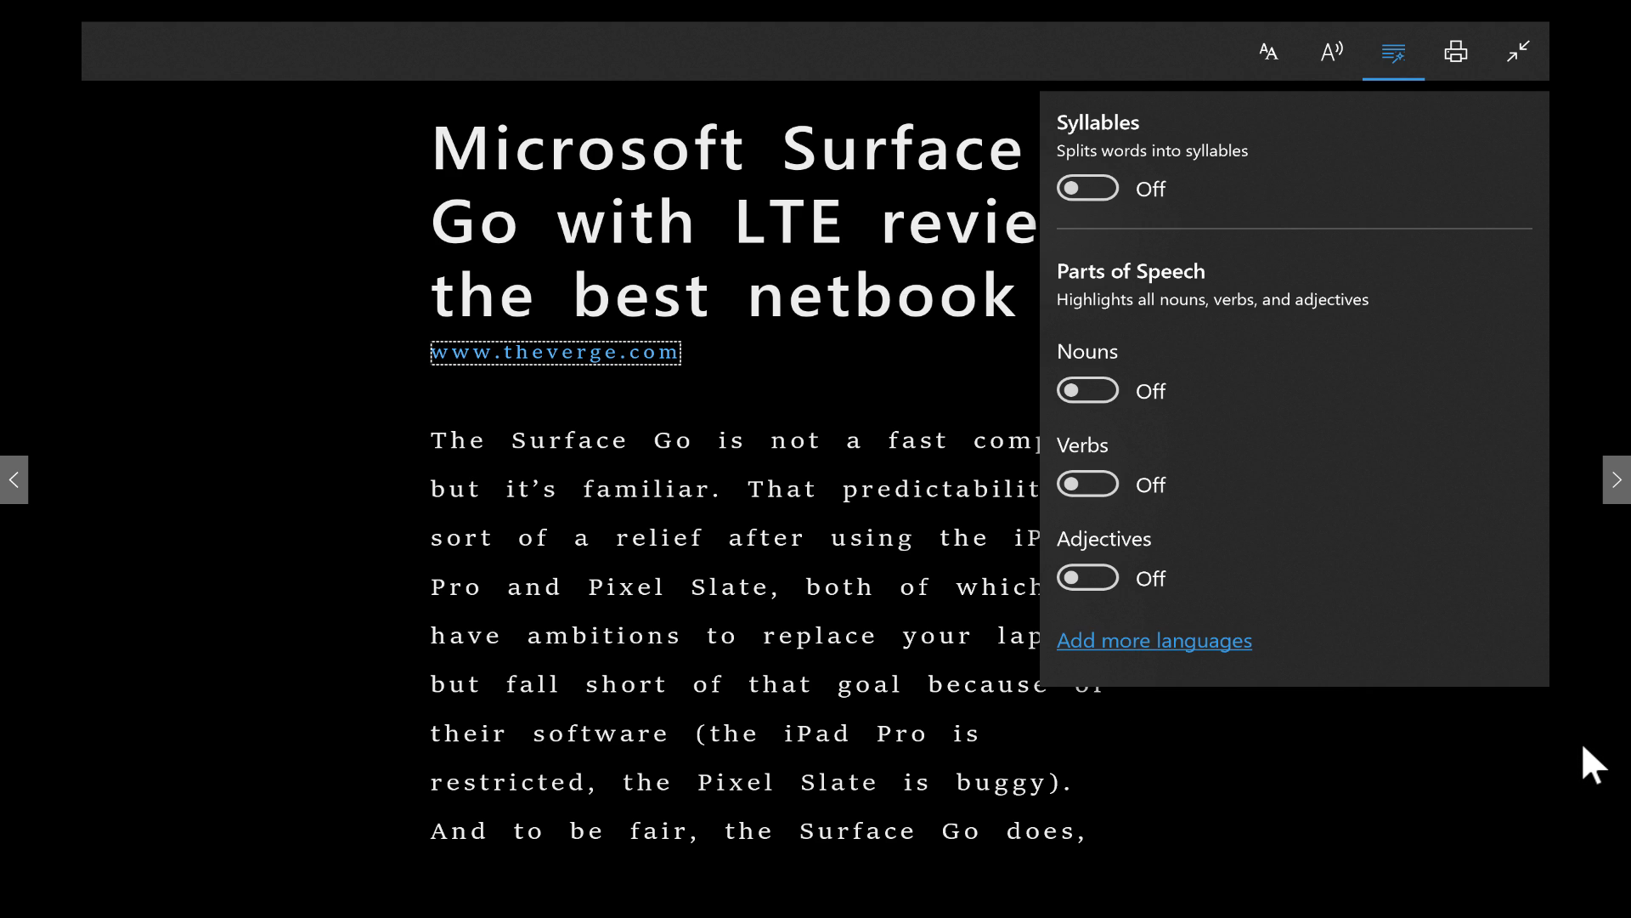
Step: Close and reopen the grammar tools, and switch the article's text spacing to narrow
click(1400, 49)
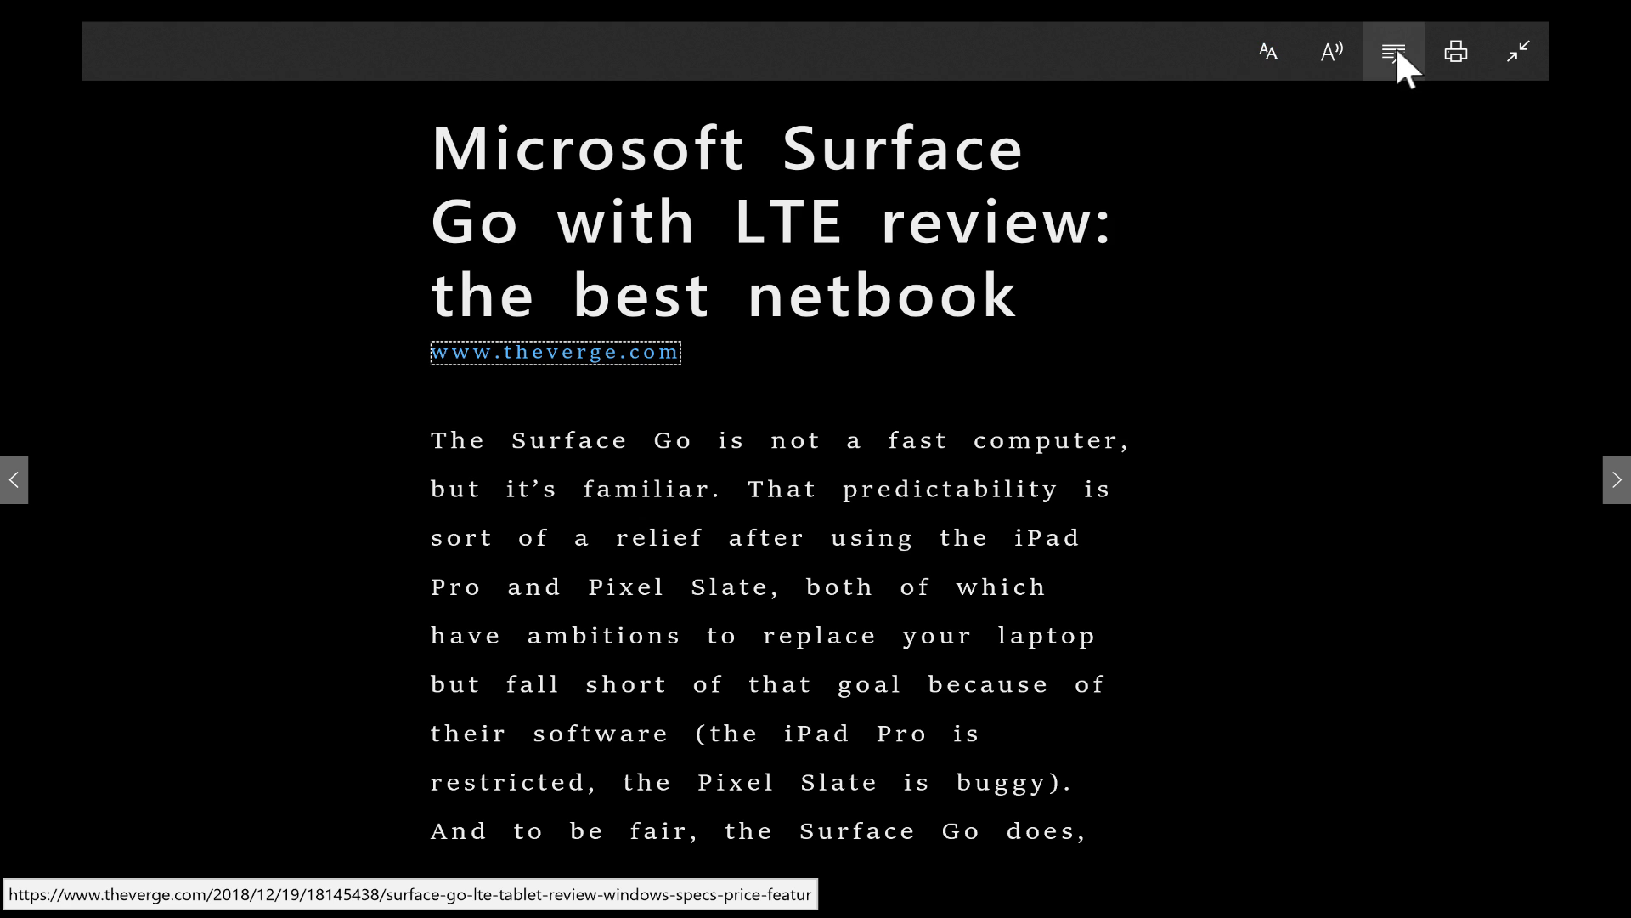
click(1396, 46)
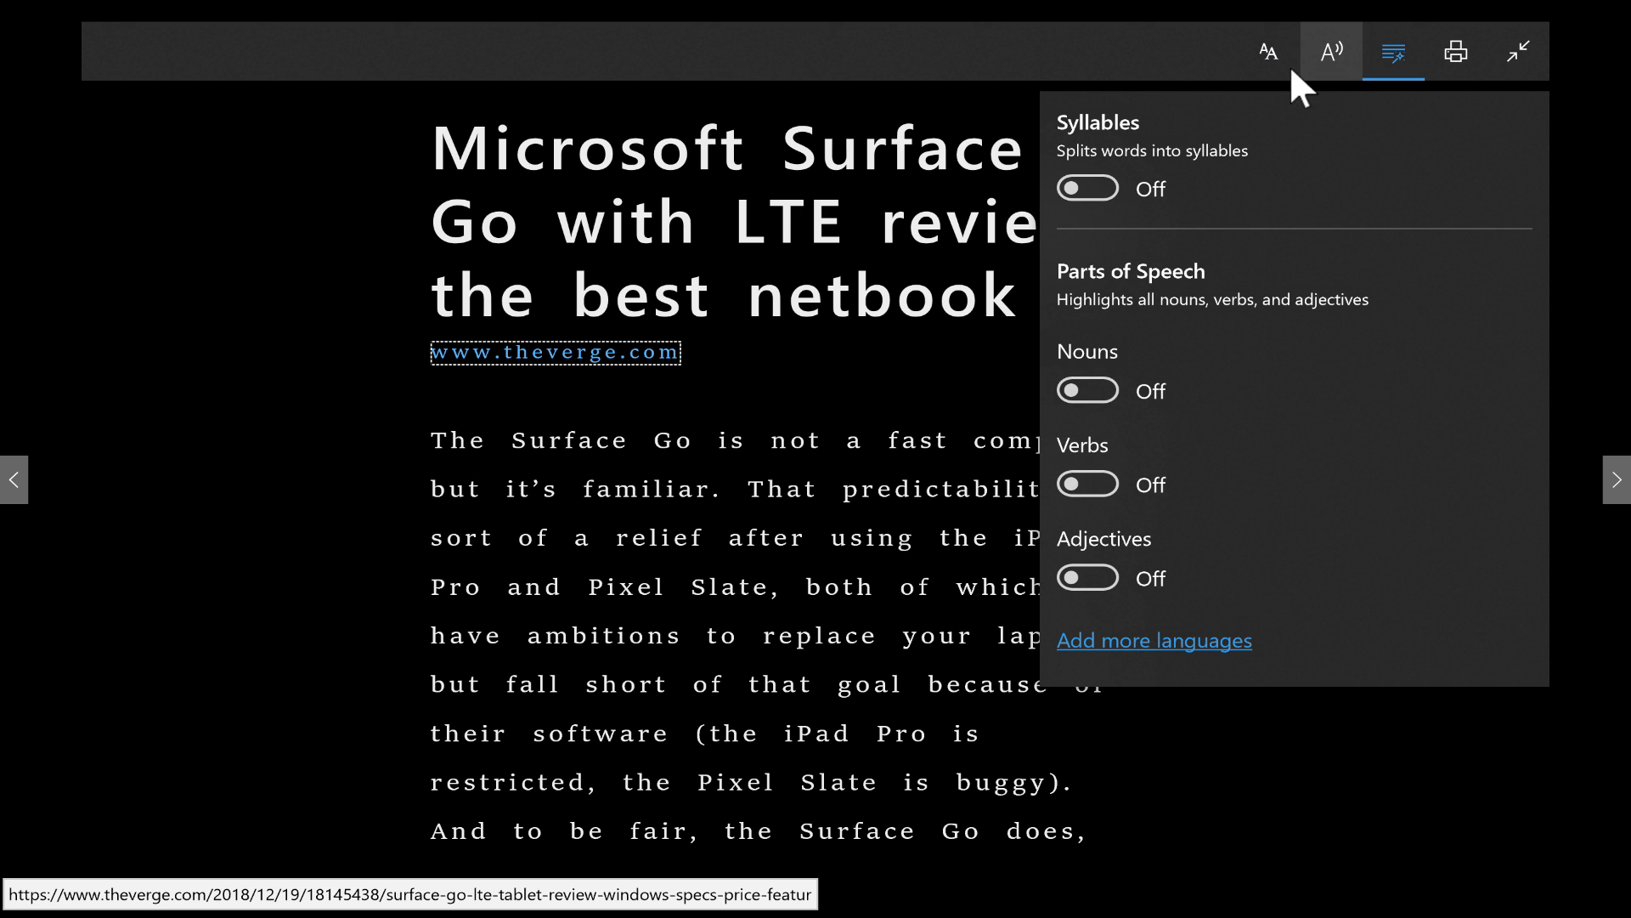
click(1270, 54)
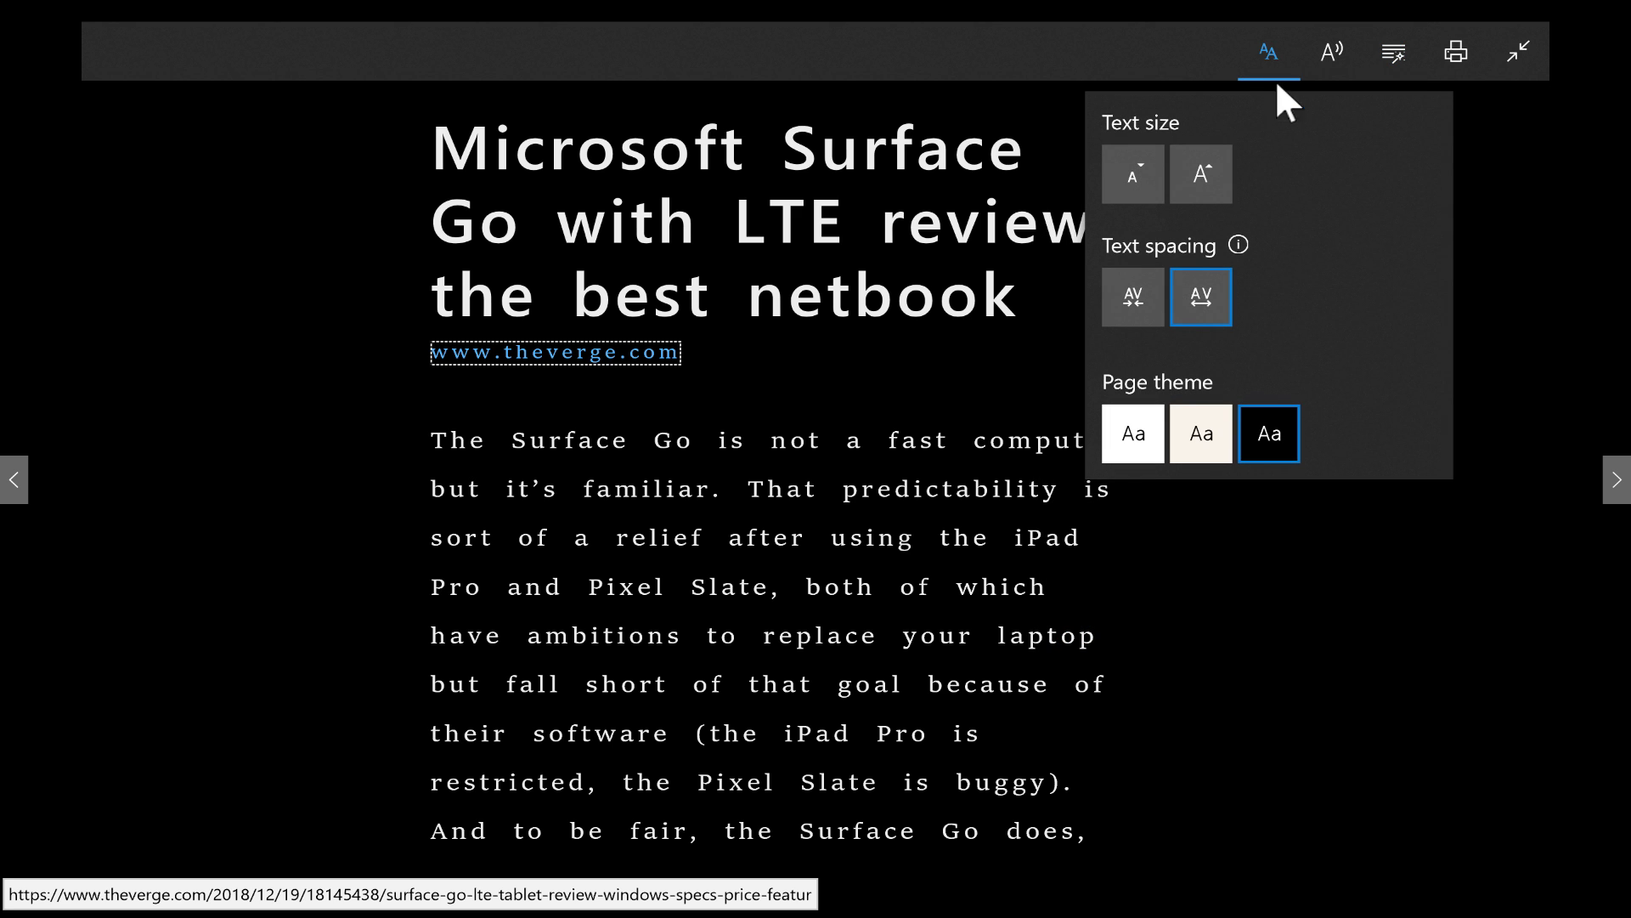
click(1132, 299)
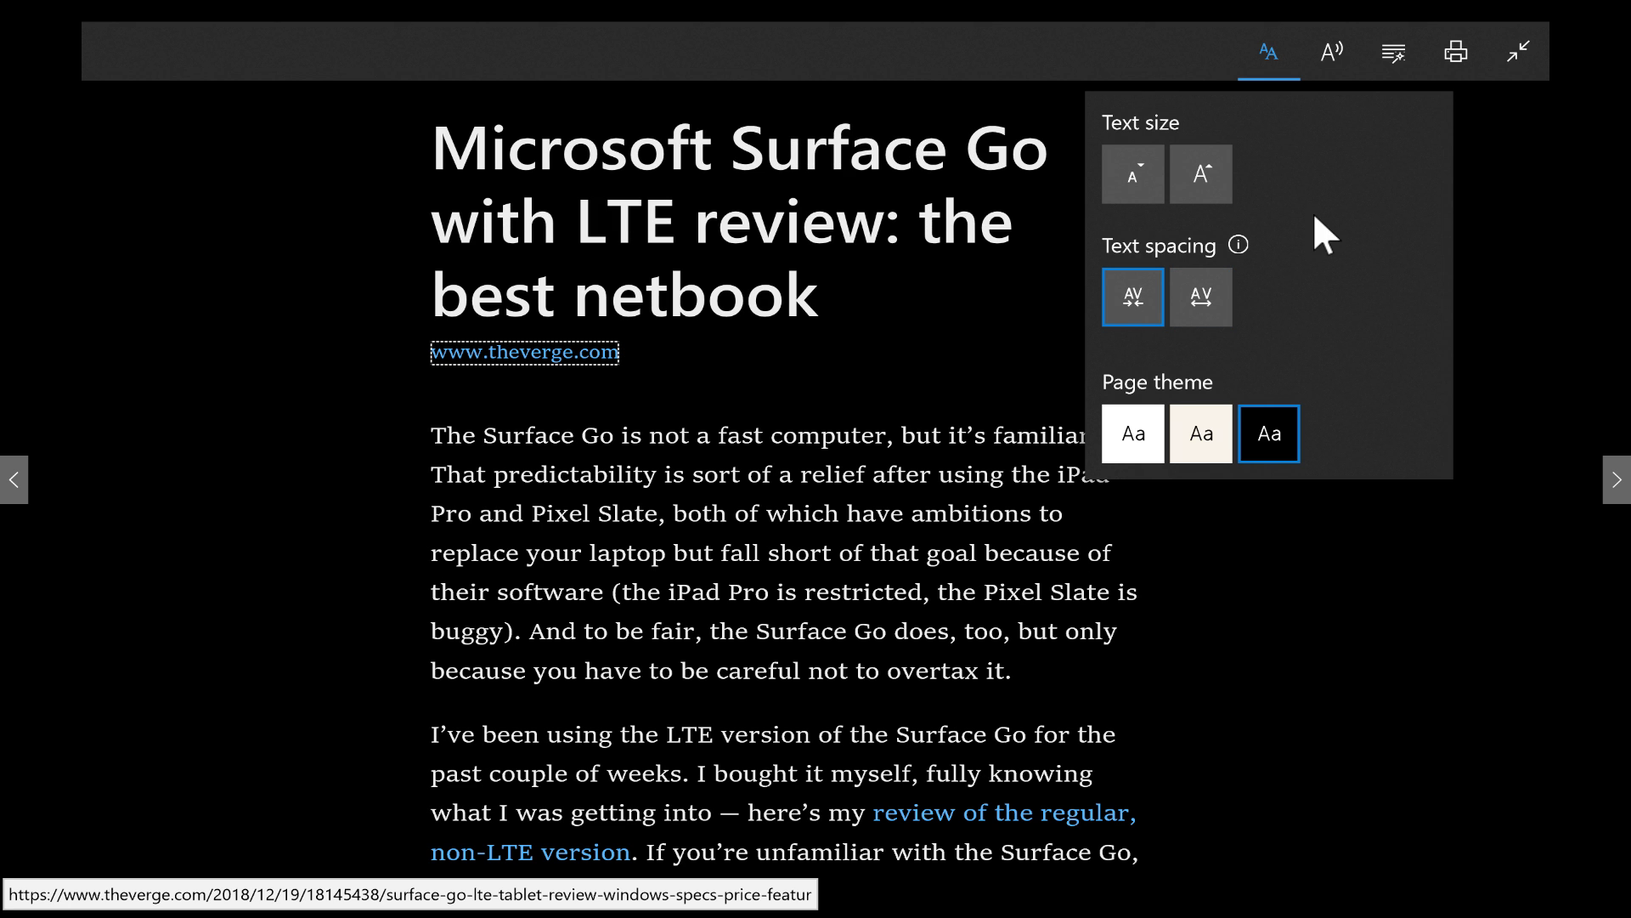
Step: Open the grammar tools and try splitting the article's words into syllables, turning the Syllables option on and off
click(1392, 49)
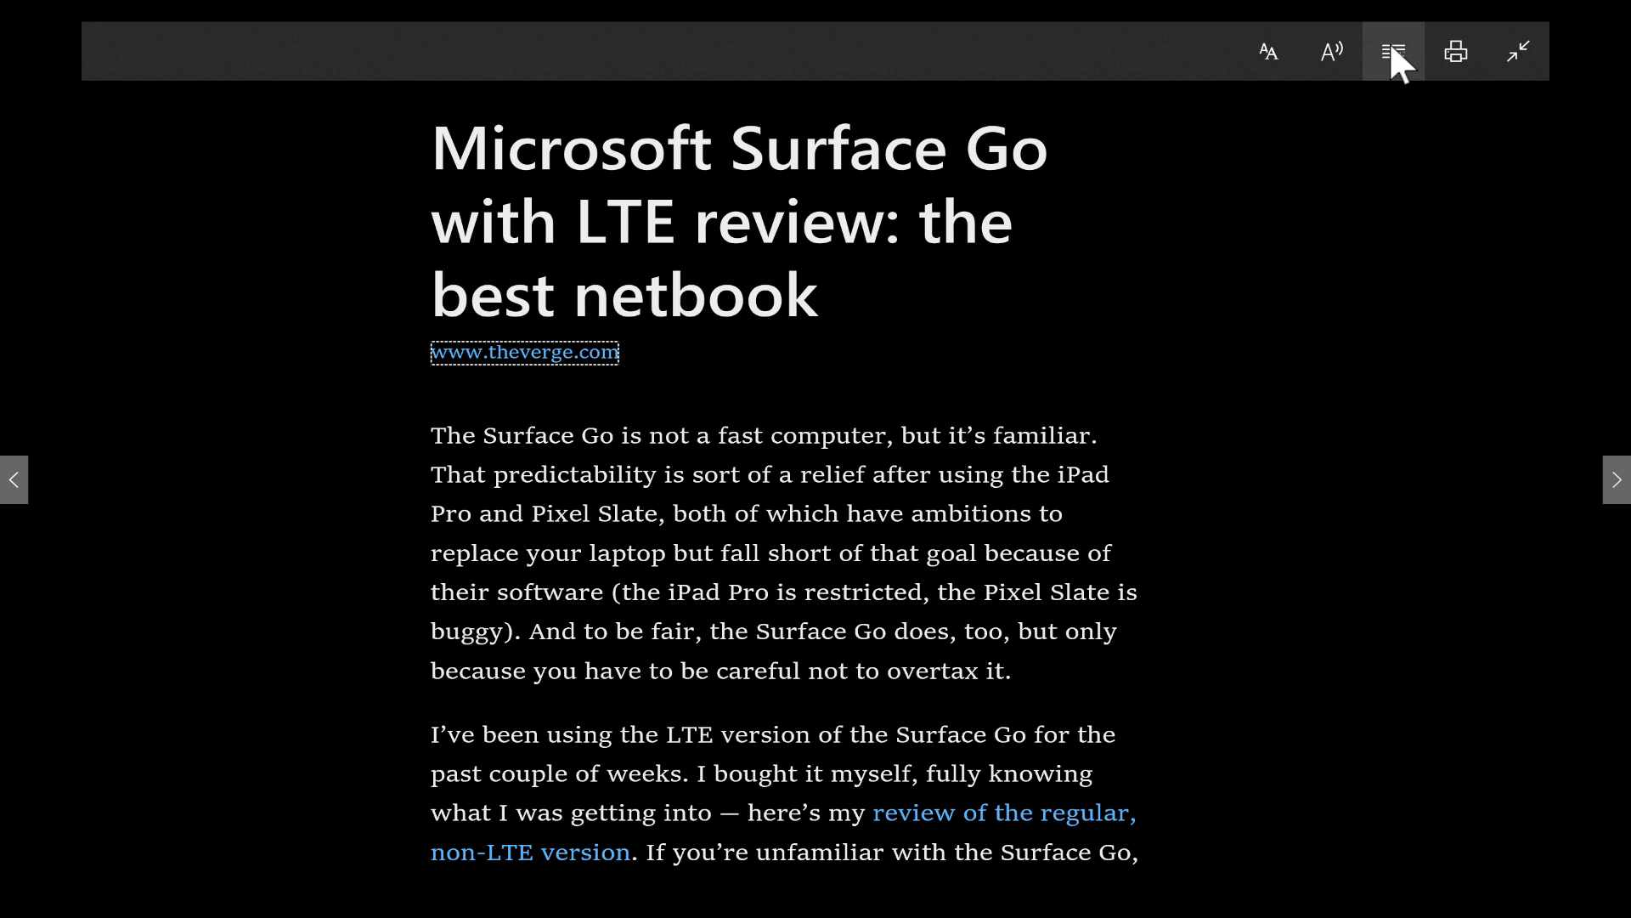
click(1390, 44)
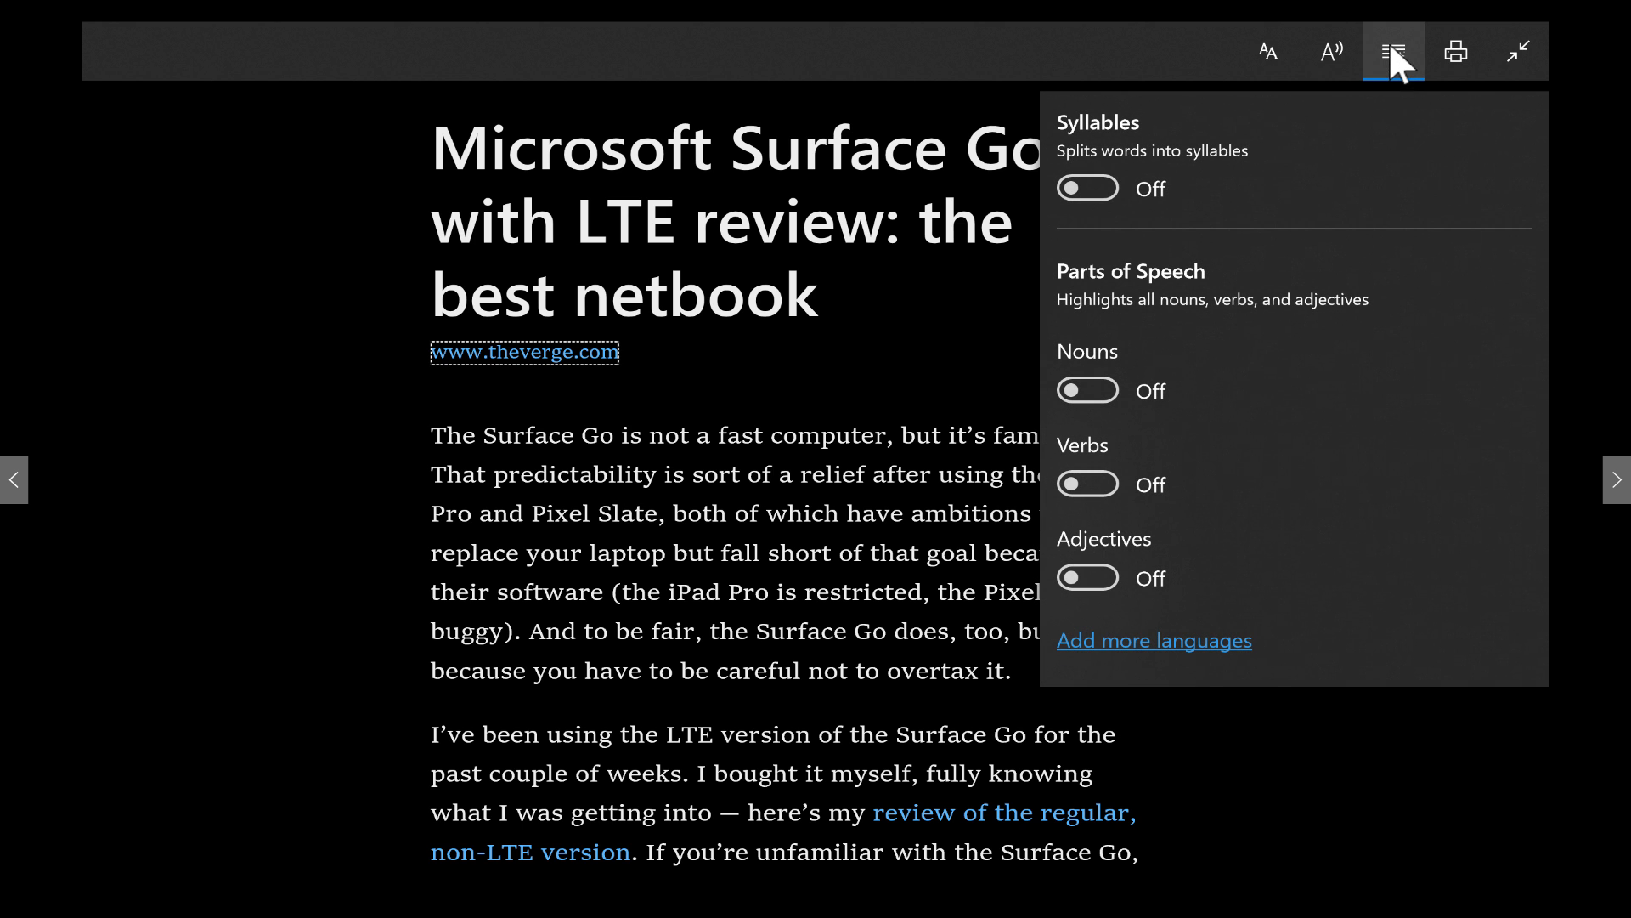
click(1073, 183)
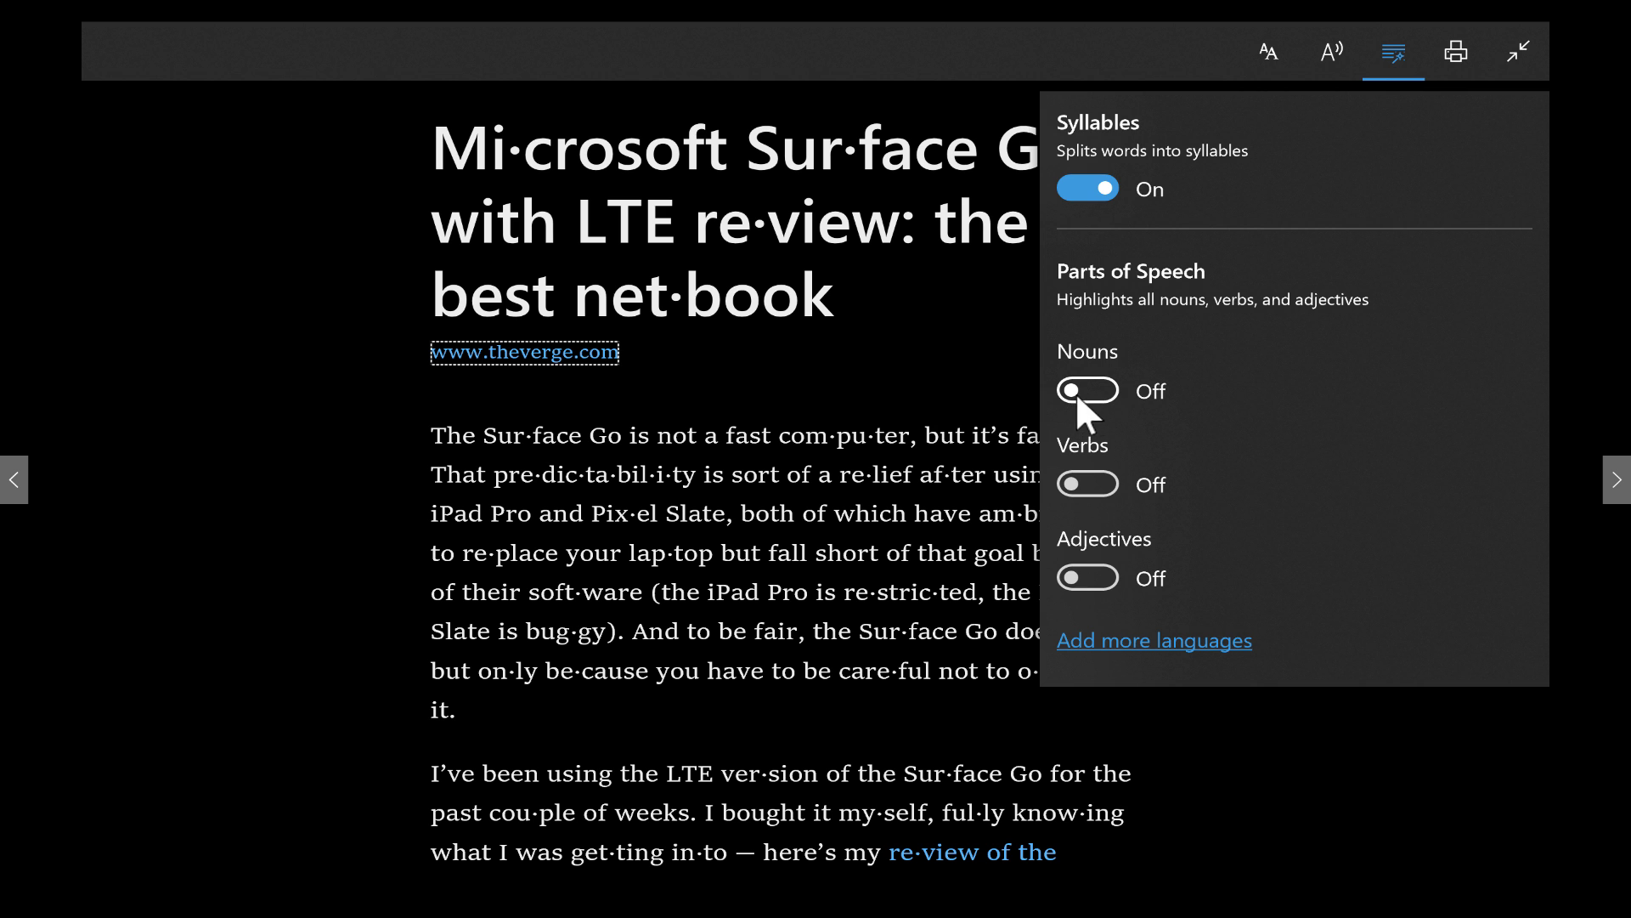
click(1092, 187)
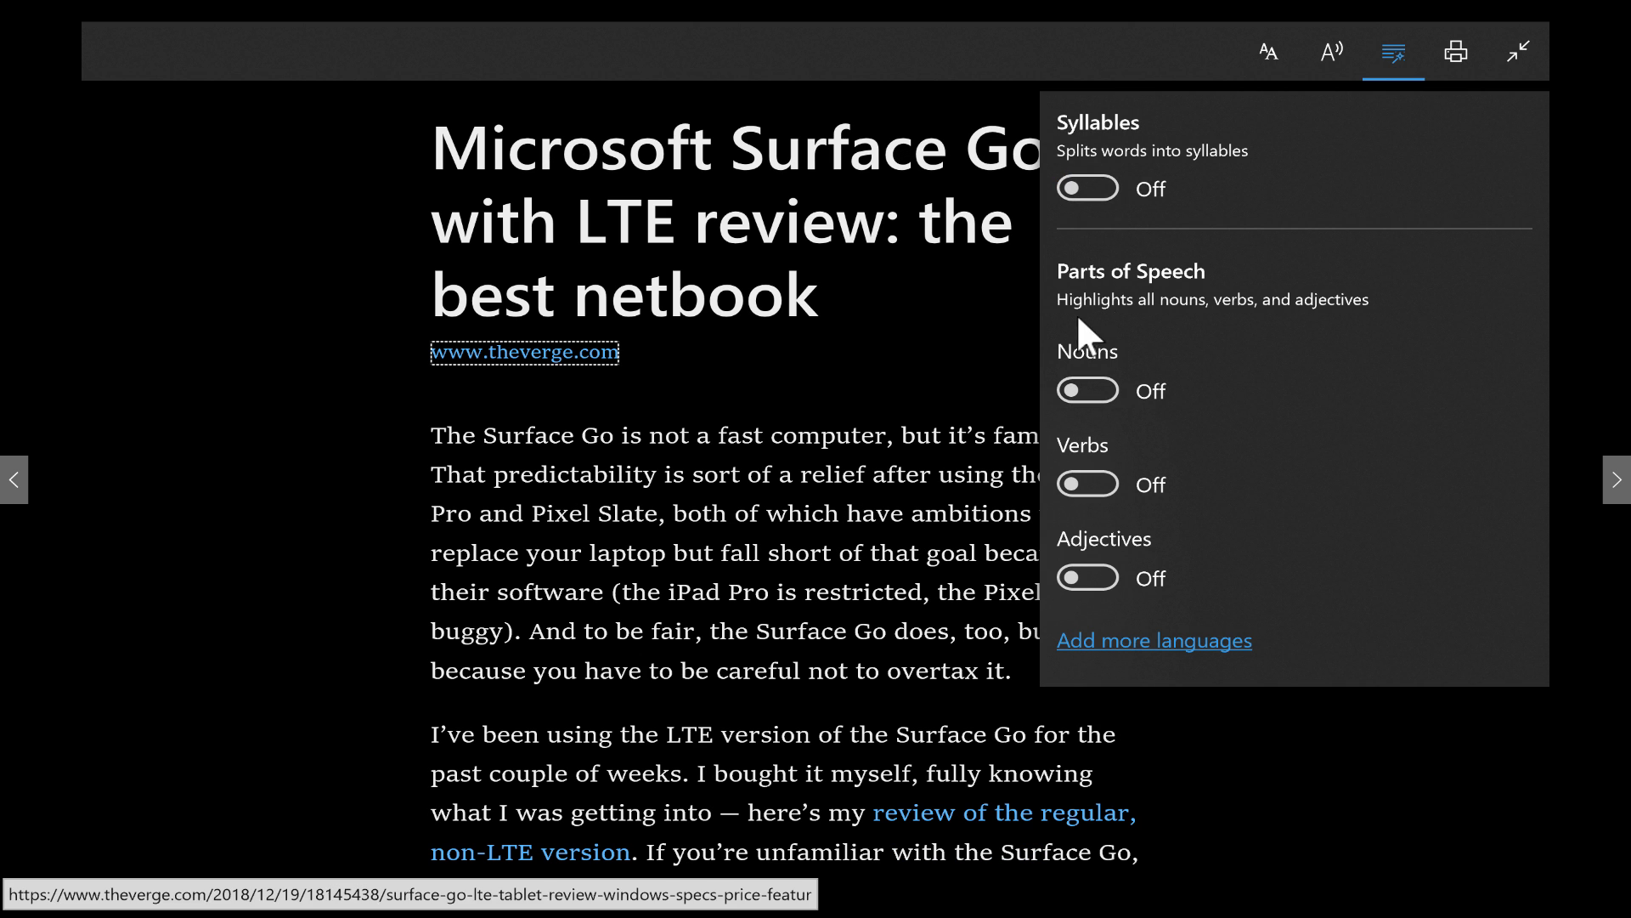
Step: Turn on highlighting of nouns and page forward through the article to view it
click(1083, 414)
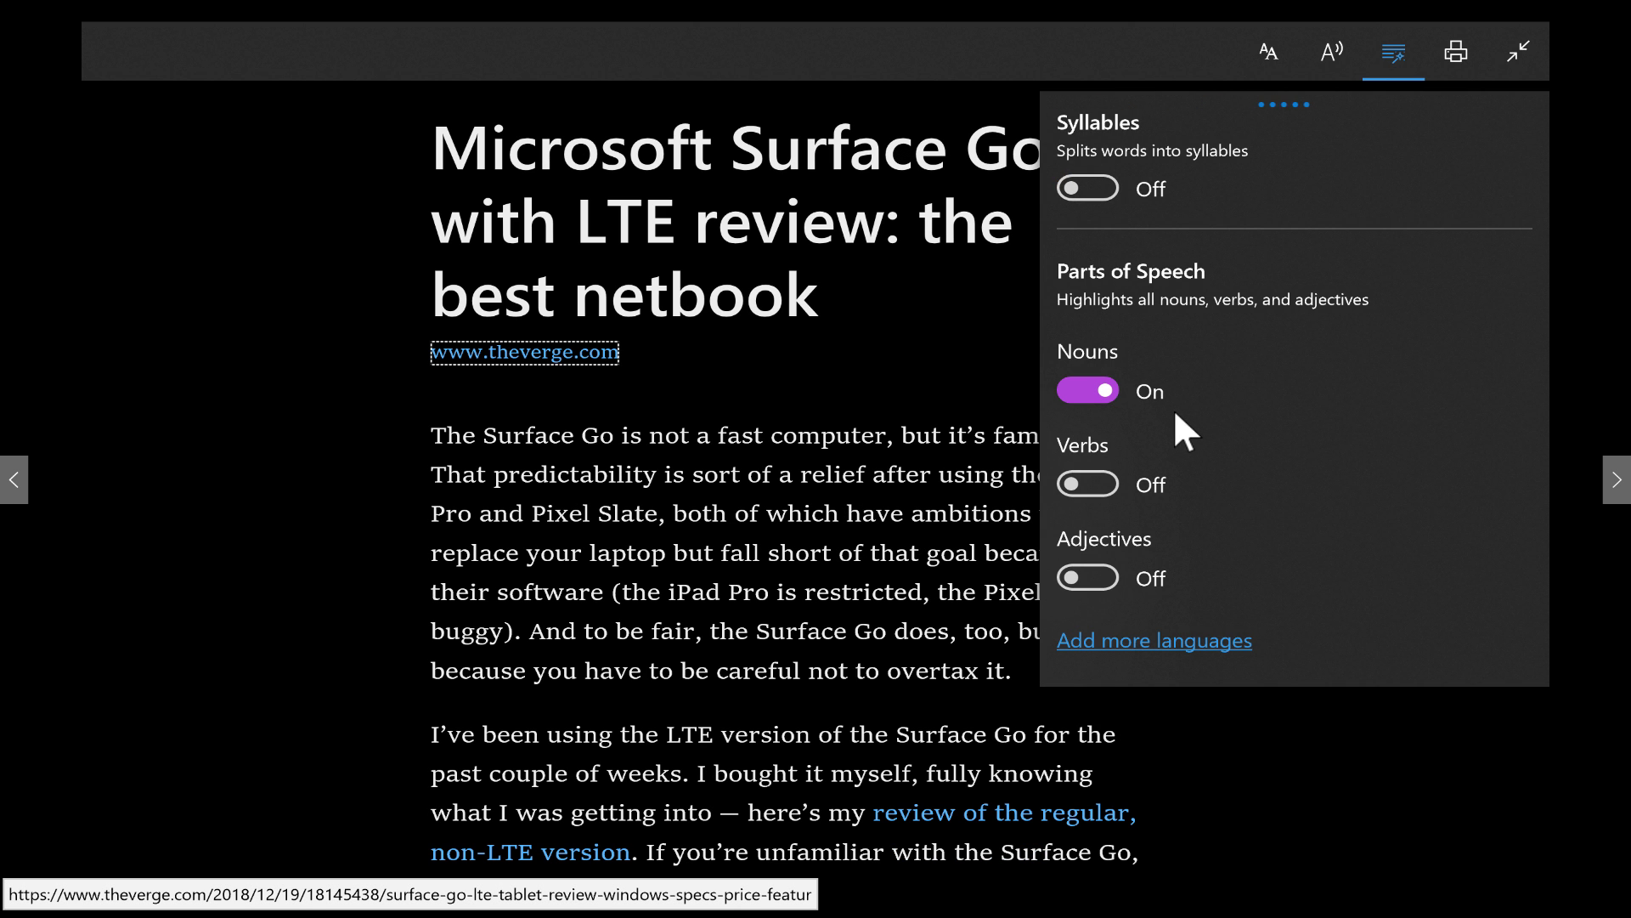
click(1616, 479)
click(1617, 479)
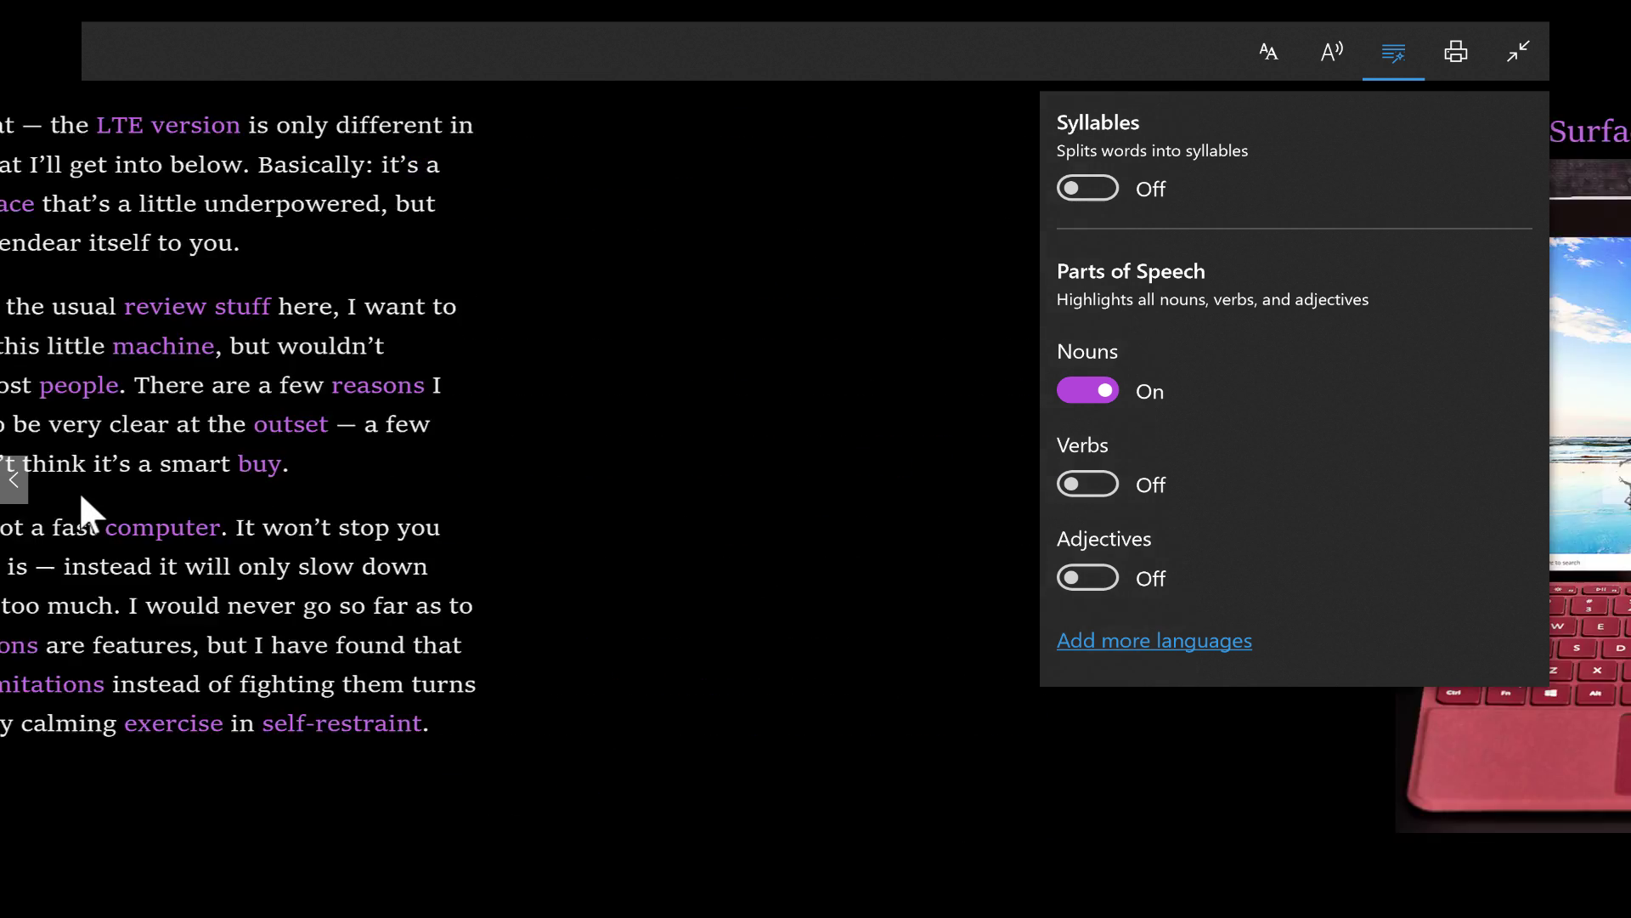
Step: Highlight verbs and adjectives instead of nouns, and page forward through the article to view them
click(11, 476)
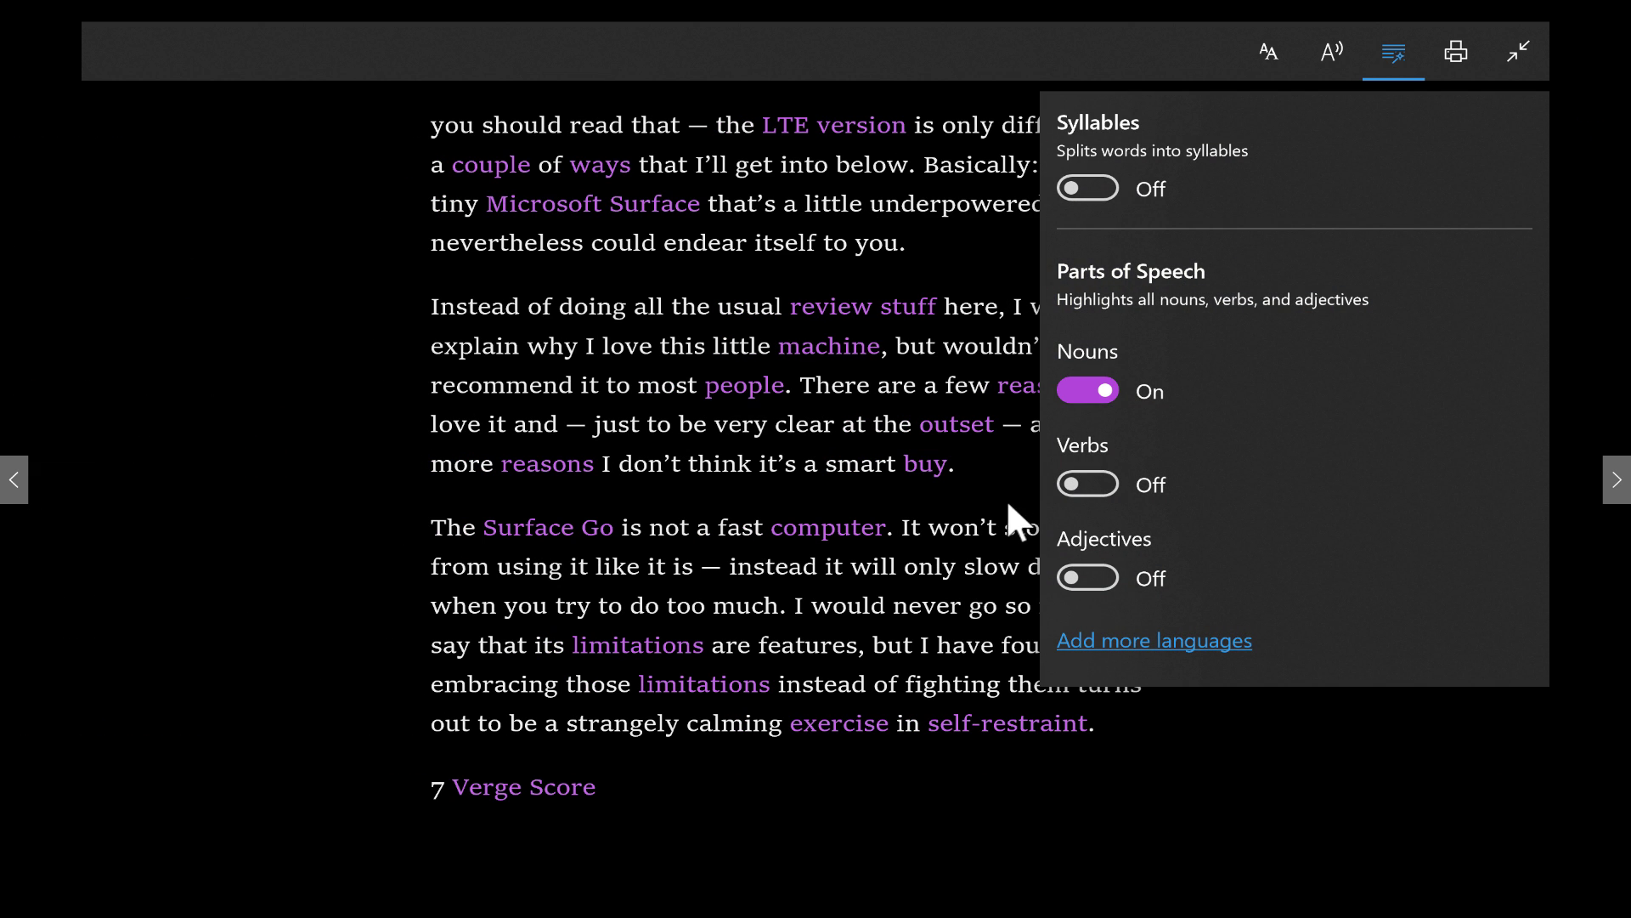
click(1073, 481)
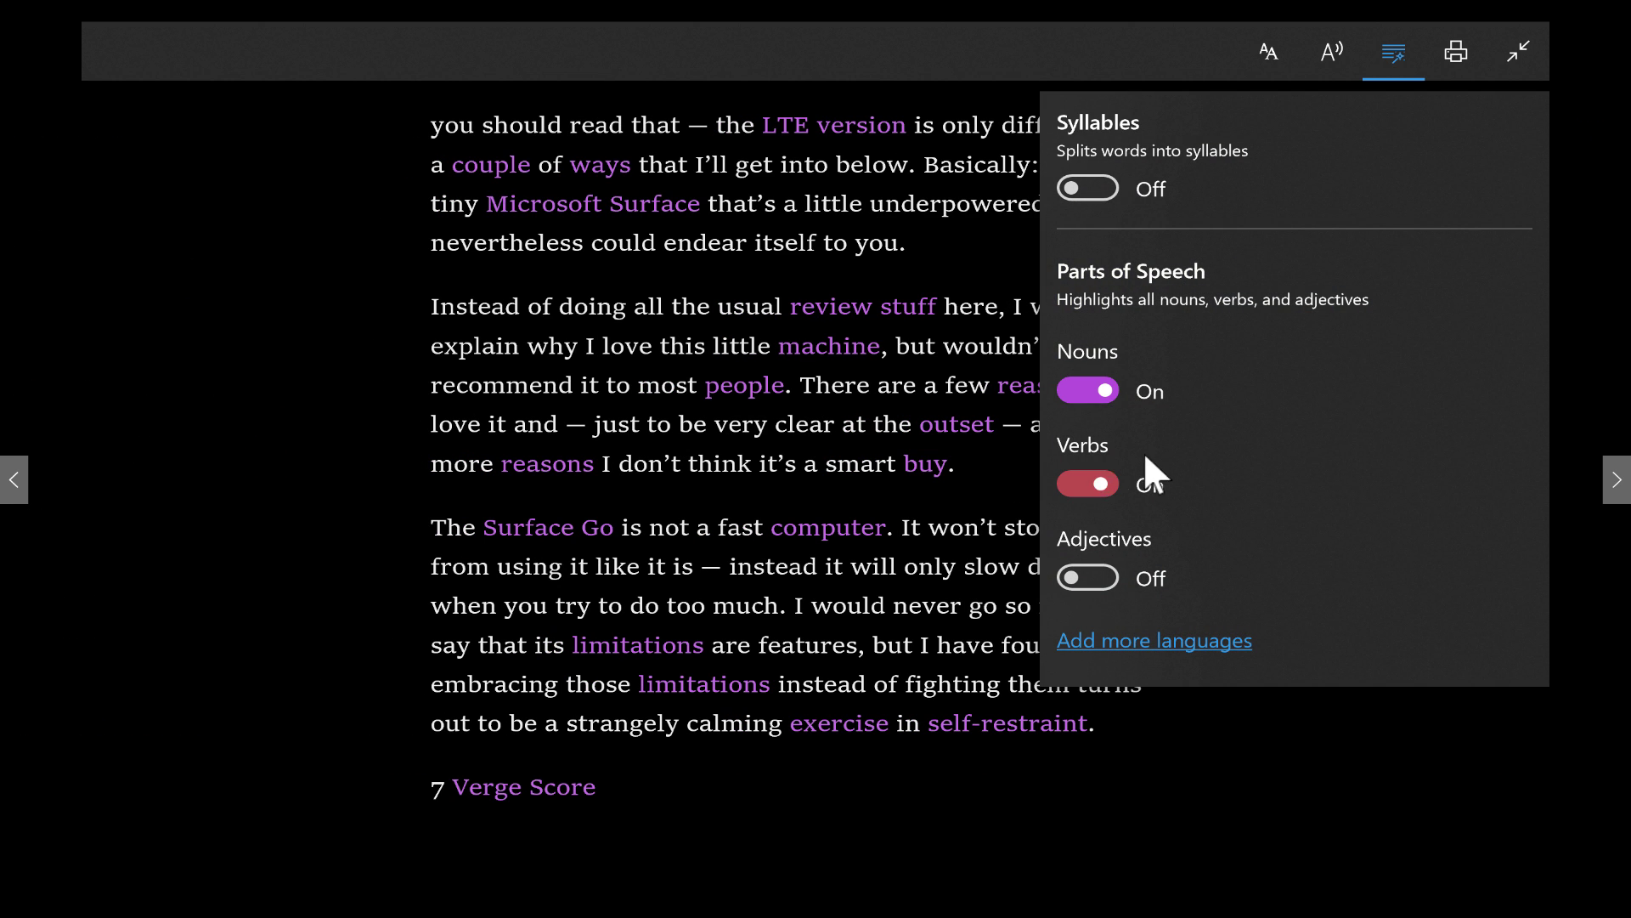
click(1109, 389)
click(1177, 568)
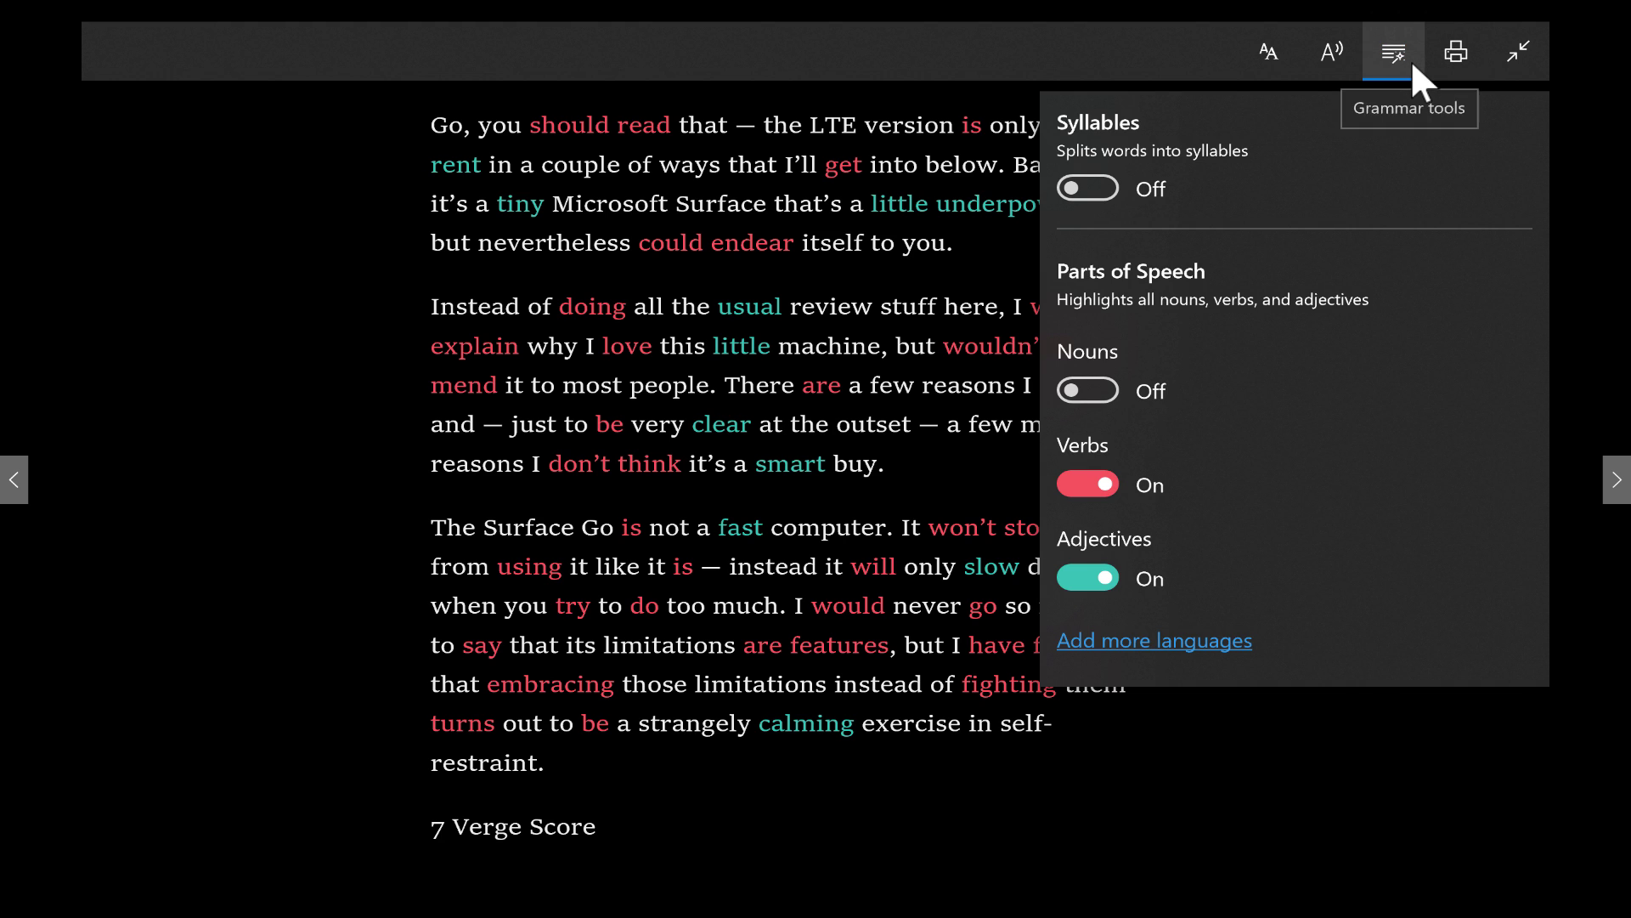
scroll(889, 455, down, 1)
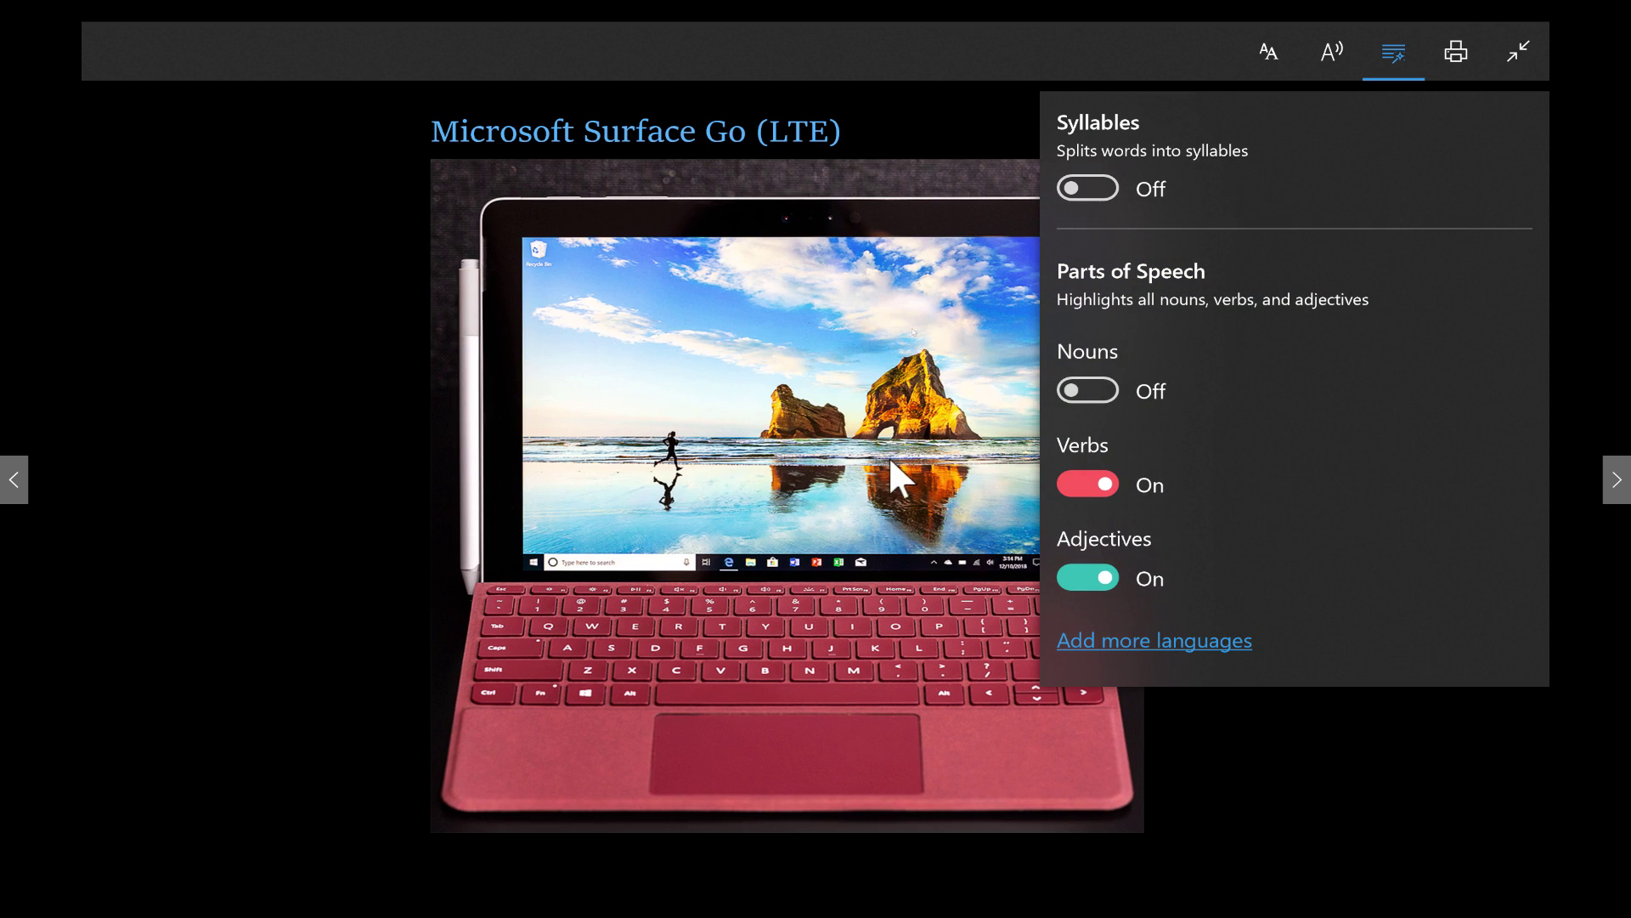
scroll(888, 456, down, 1)
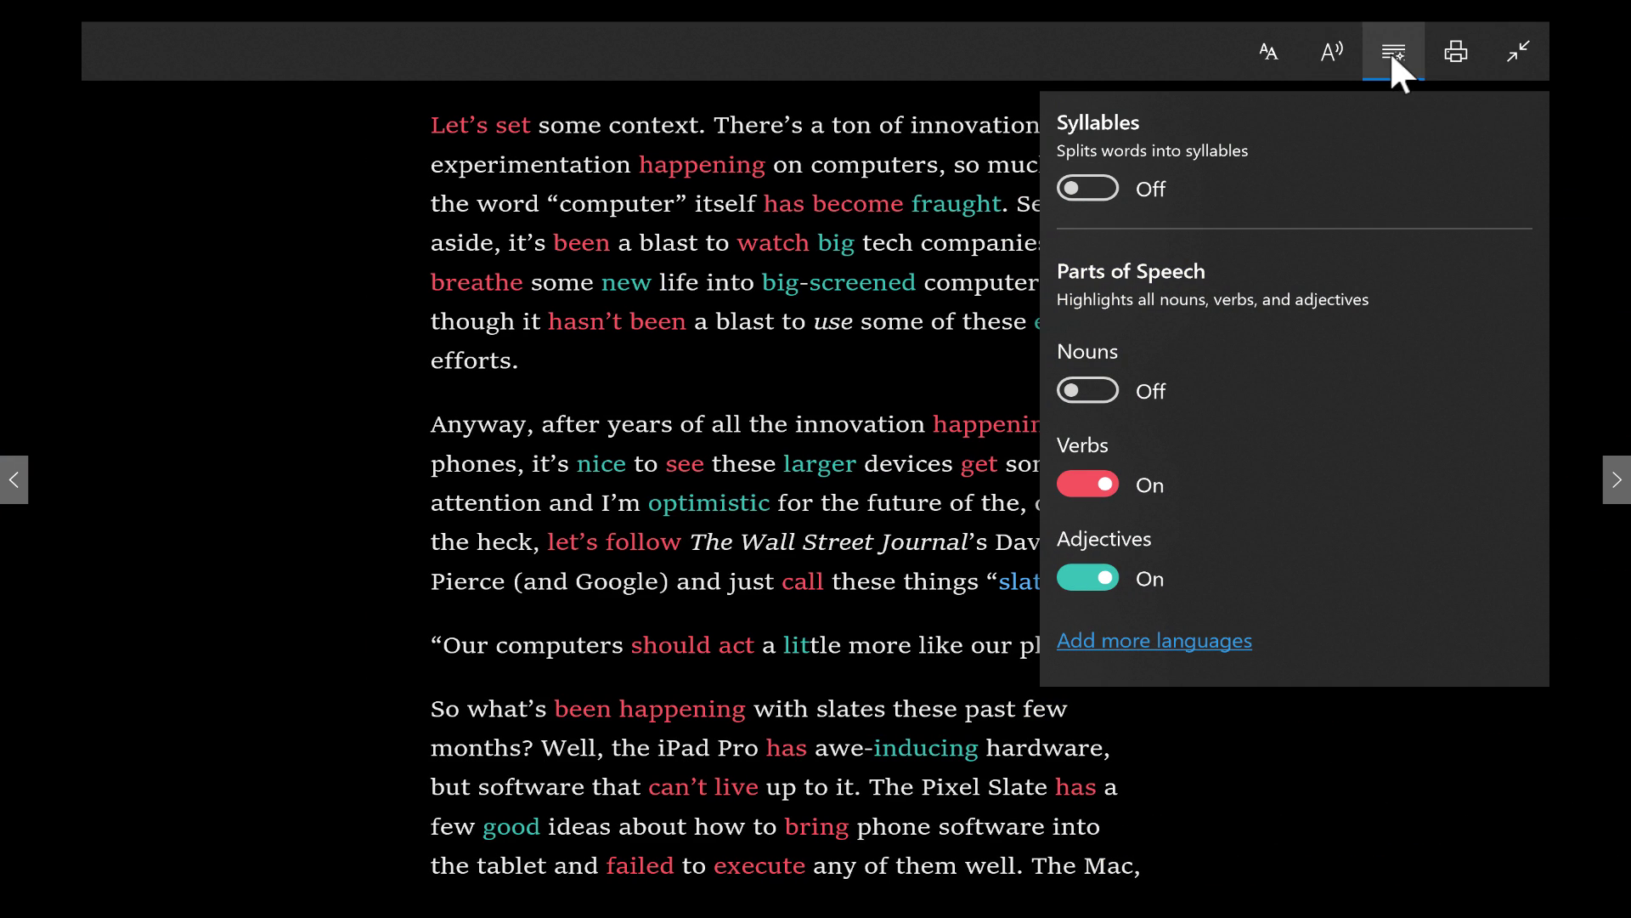
Step: Open the article's print preview, close it without printing, and exit full-screen reading
click(1454, 61)
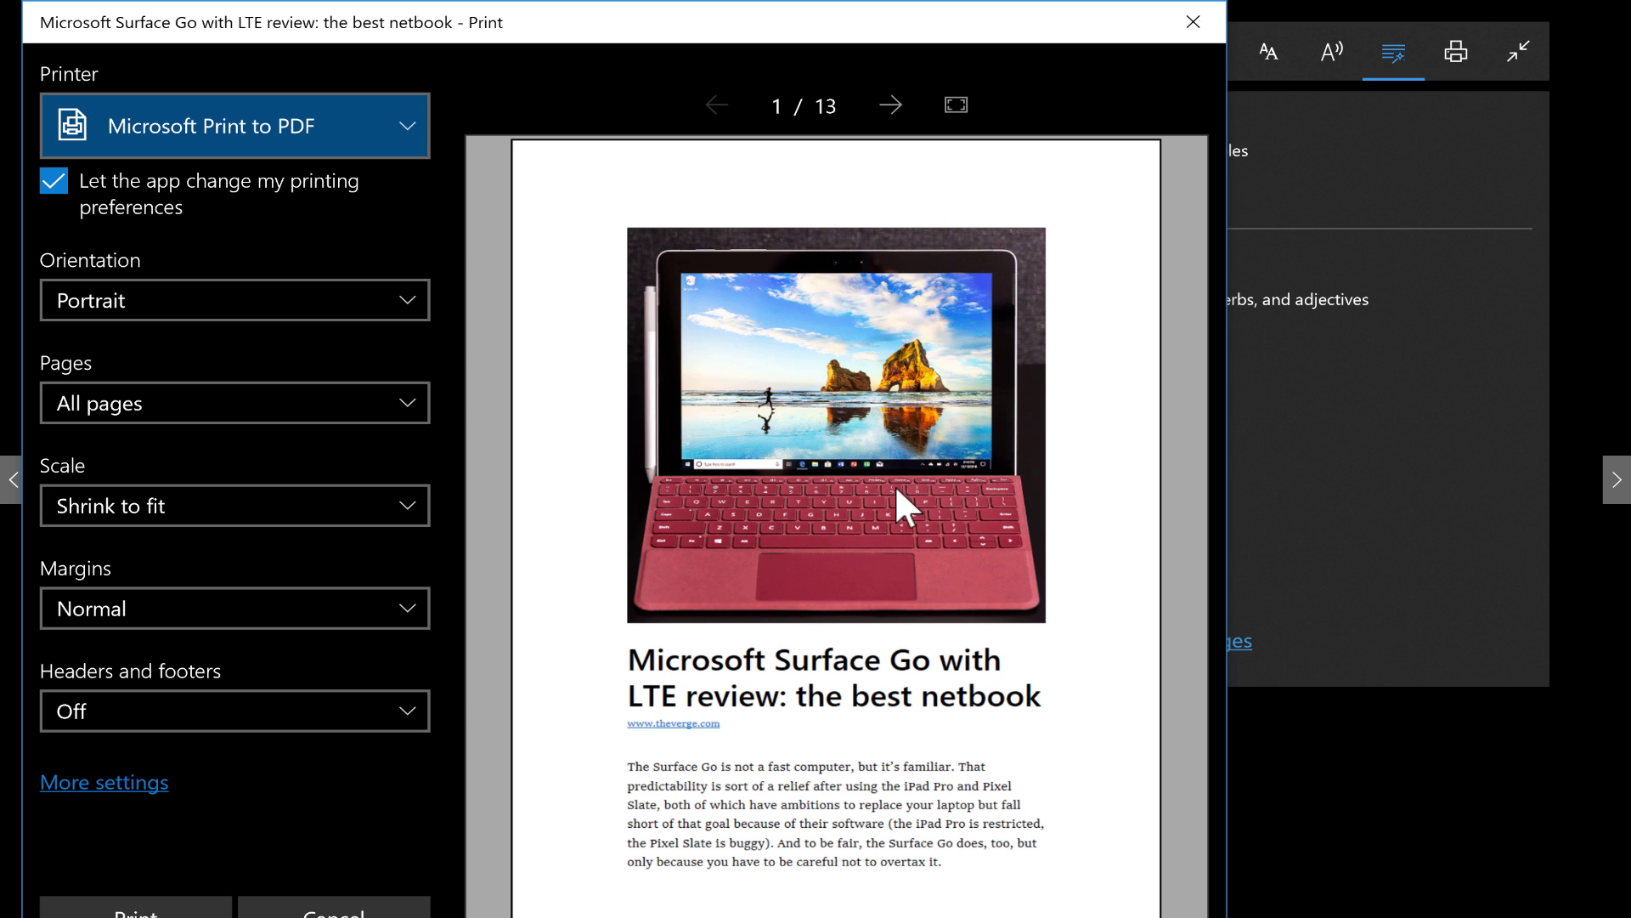
click(1193, 21)
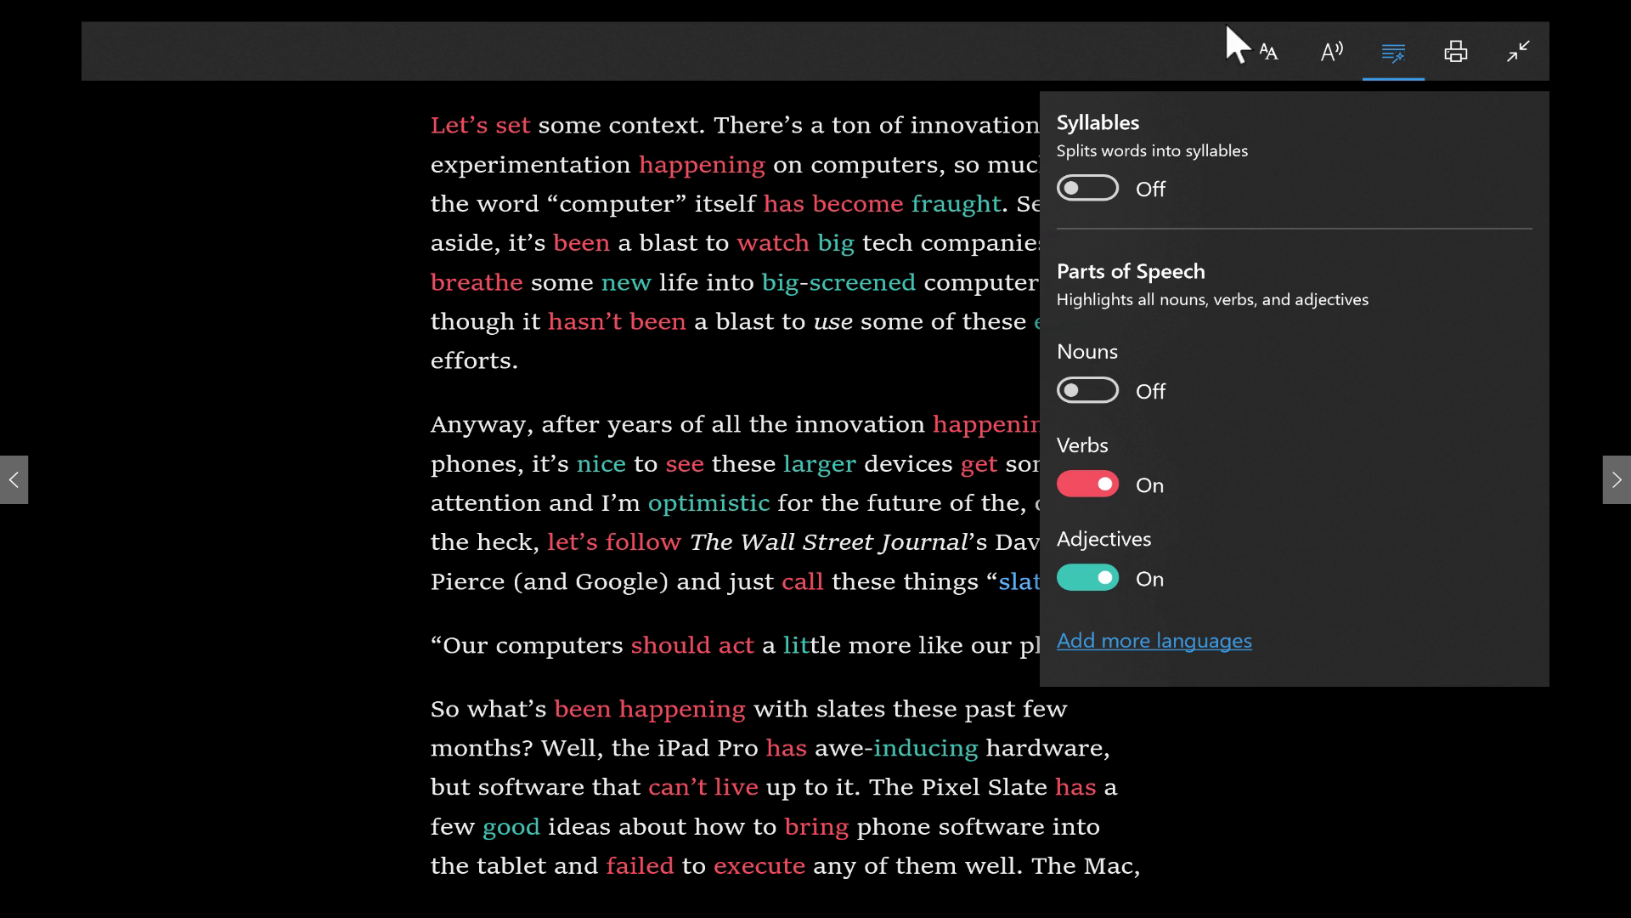
click(1512, 49)
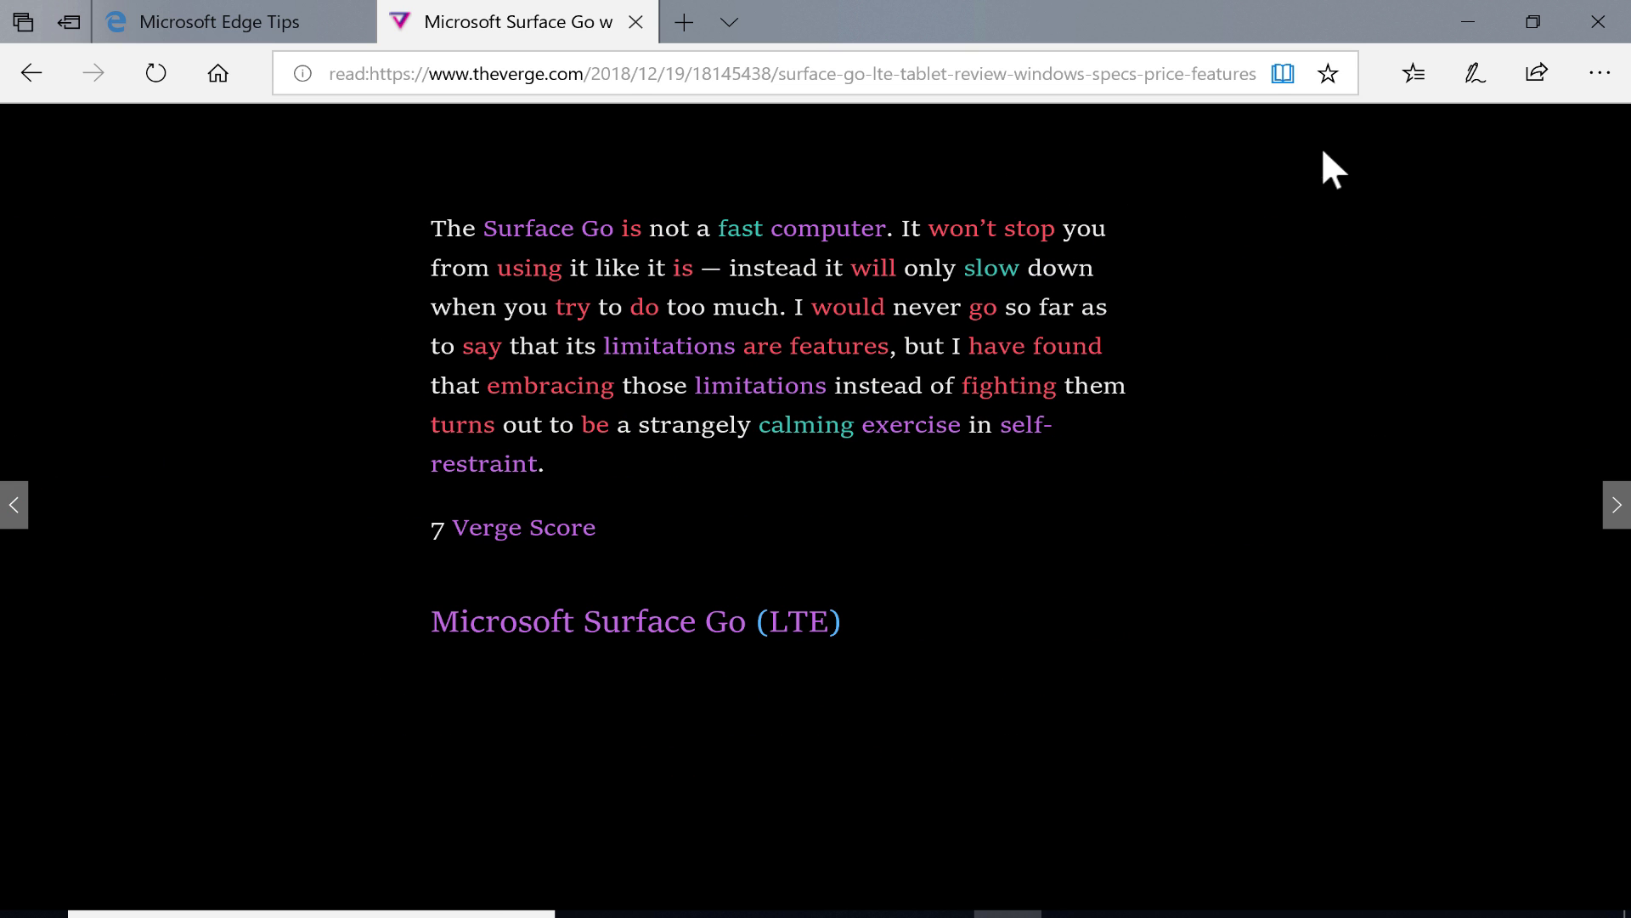
Step: Return to the page beginning "I've been using the LTE version" and start adding web notes to it
scroll(1017, 470, up, 1)
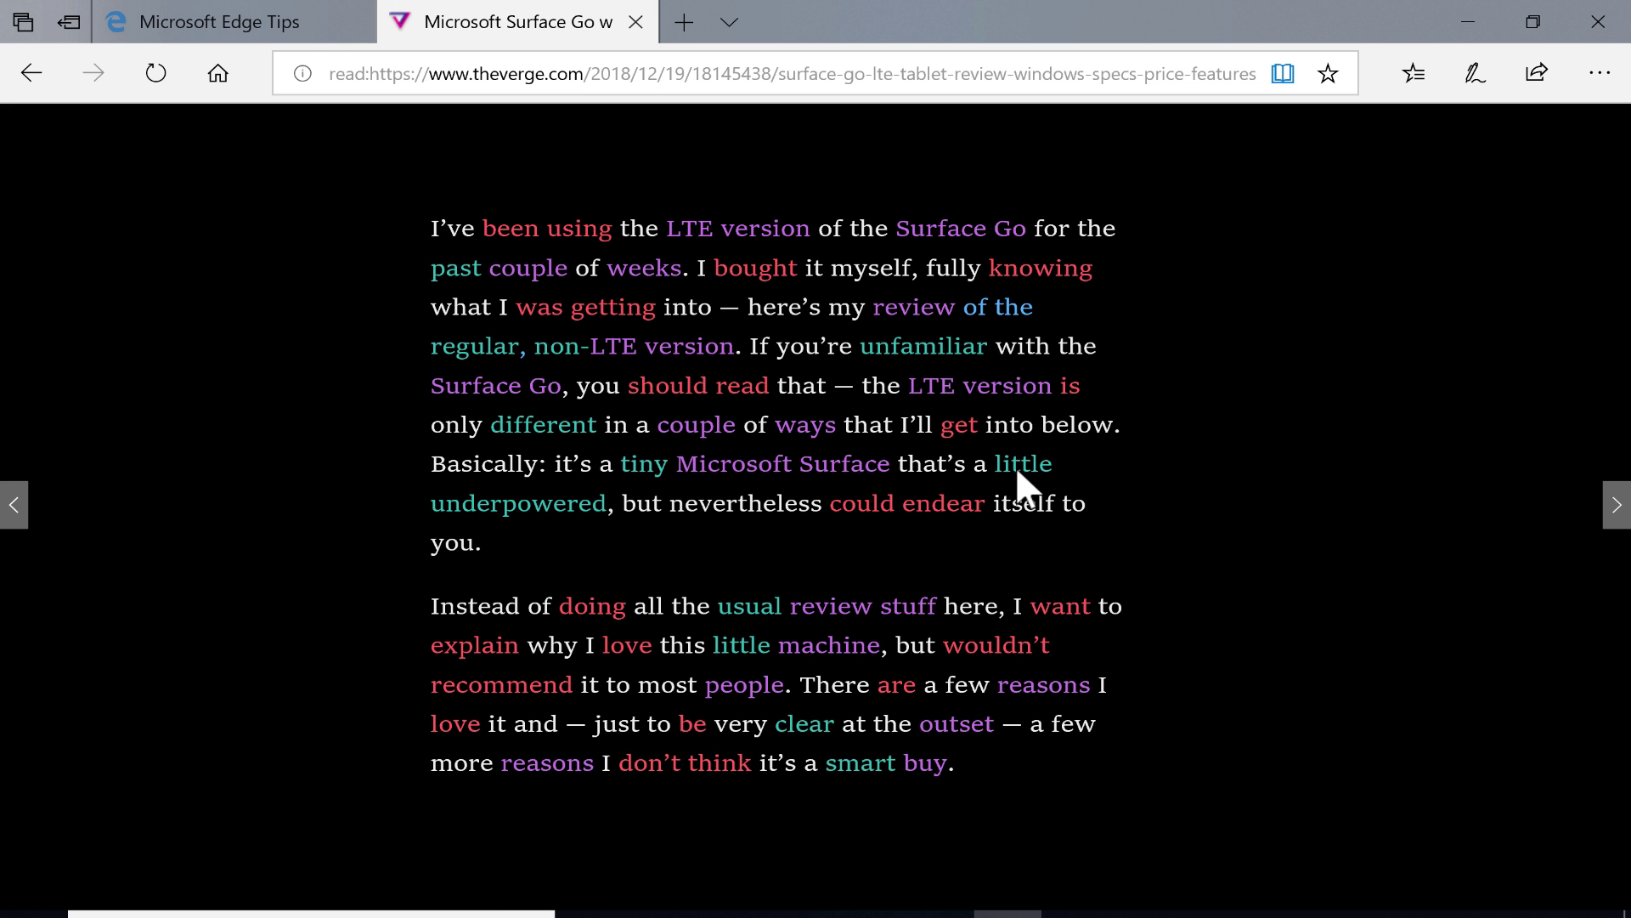
scroll(1016, 470, down, 1)
scroll(1023, 417, up, 1)
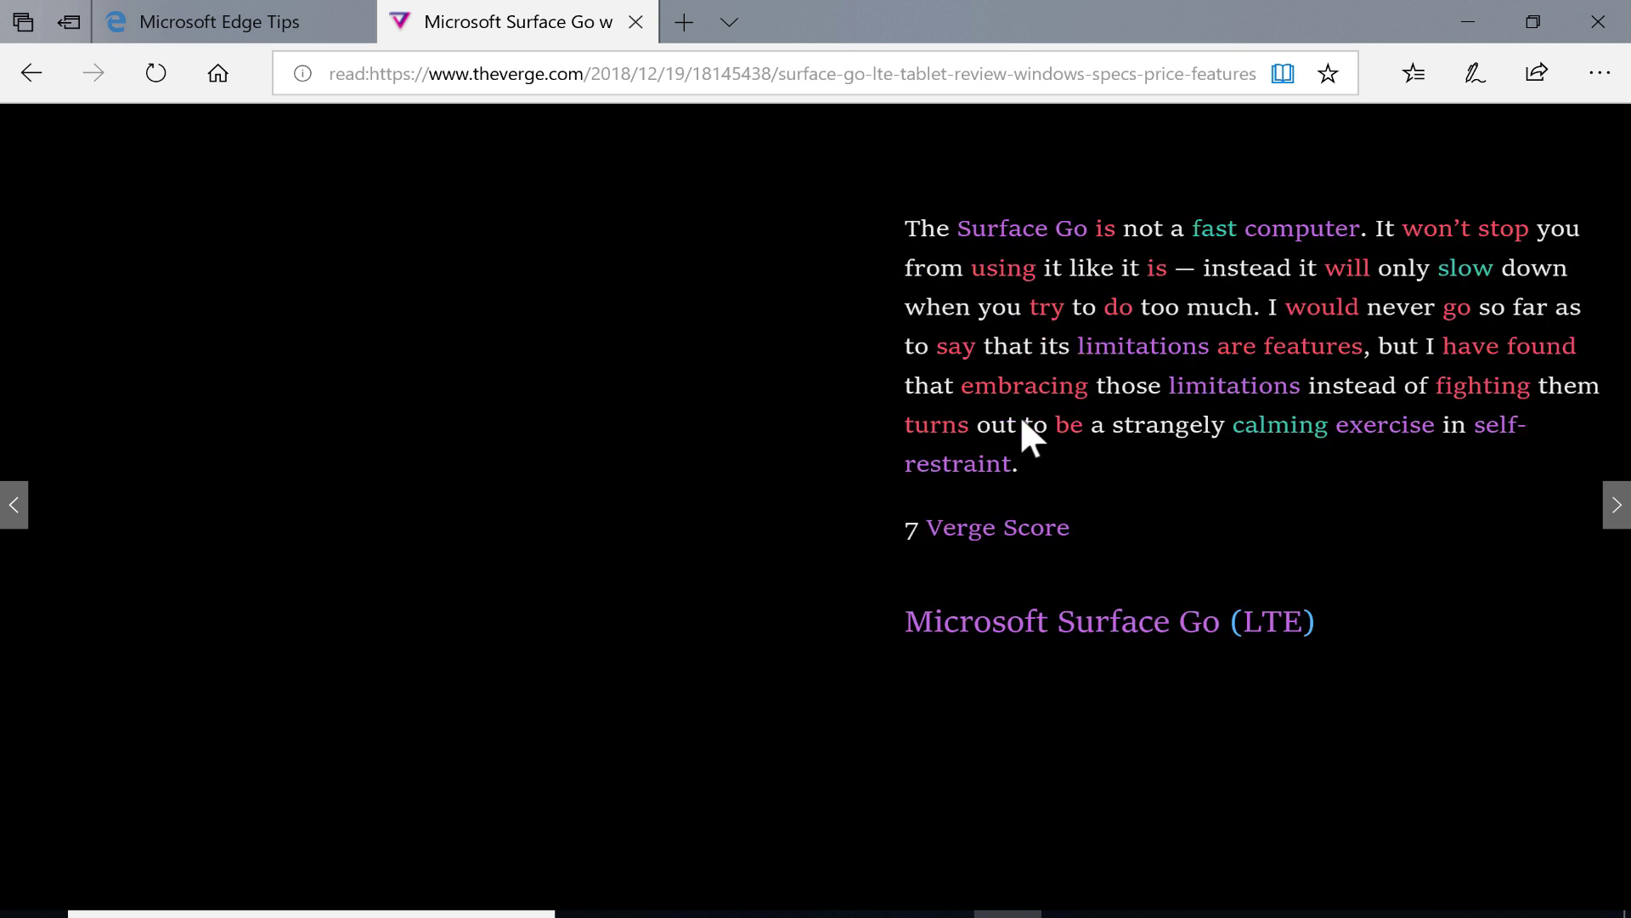
scroll(1023, 416, down, 1)
click(960, 461)
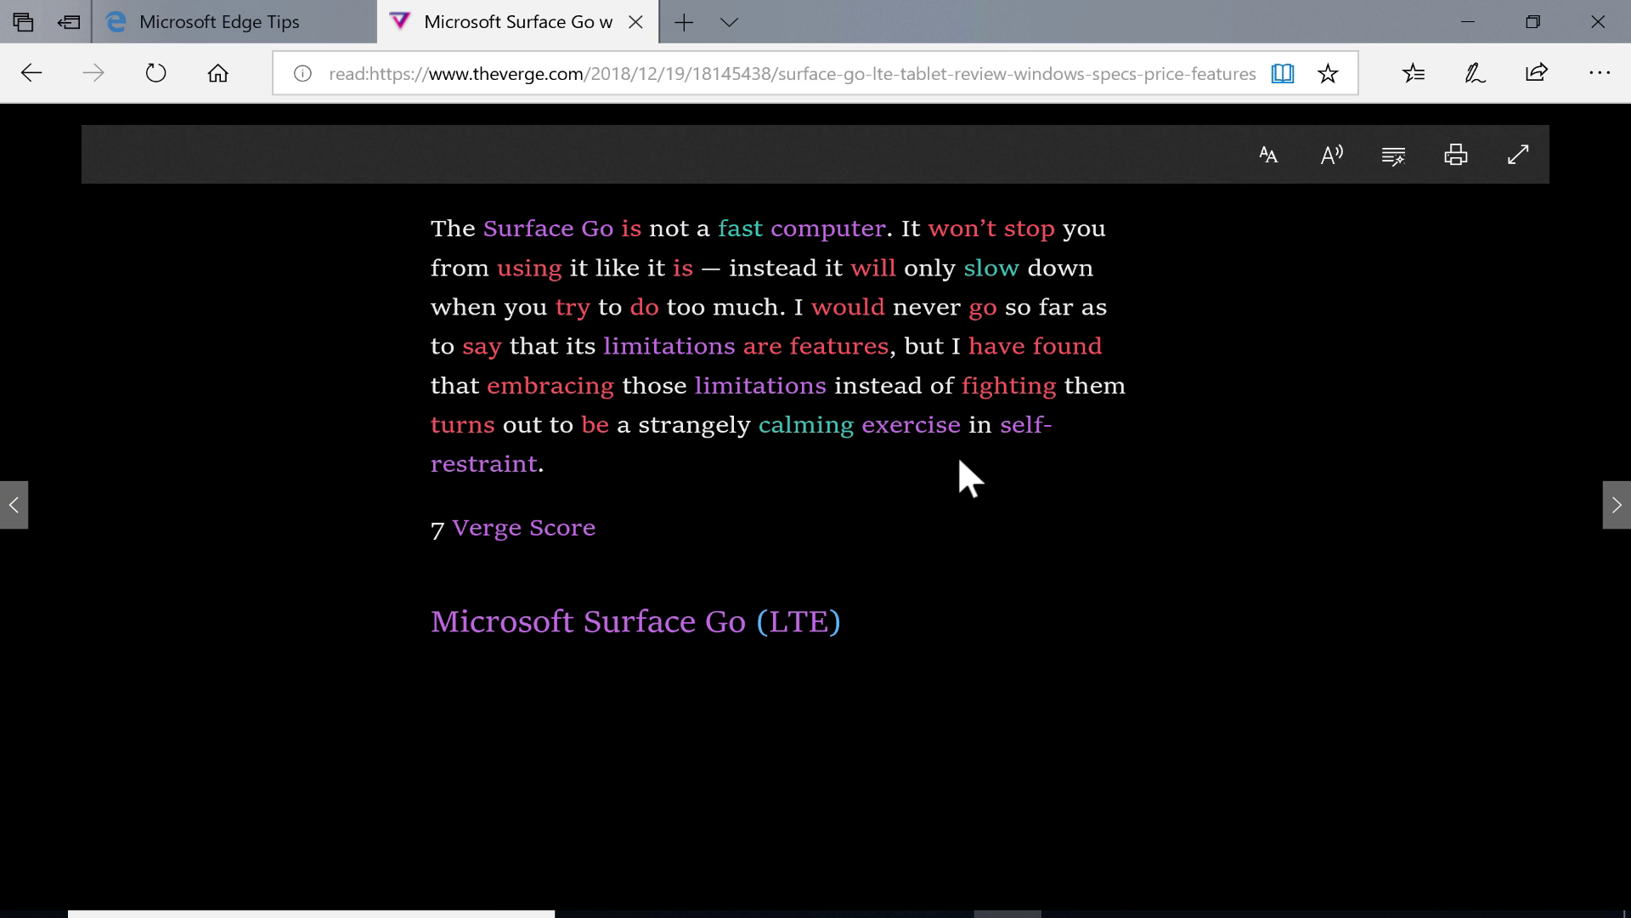
click(10, 510)
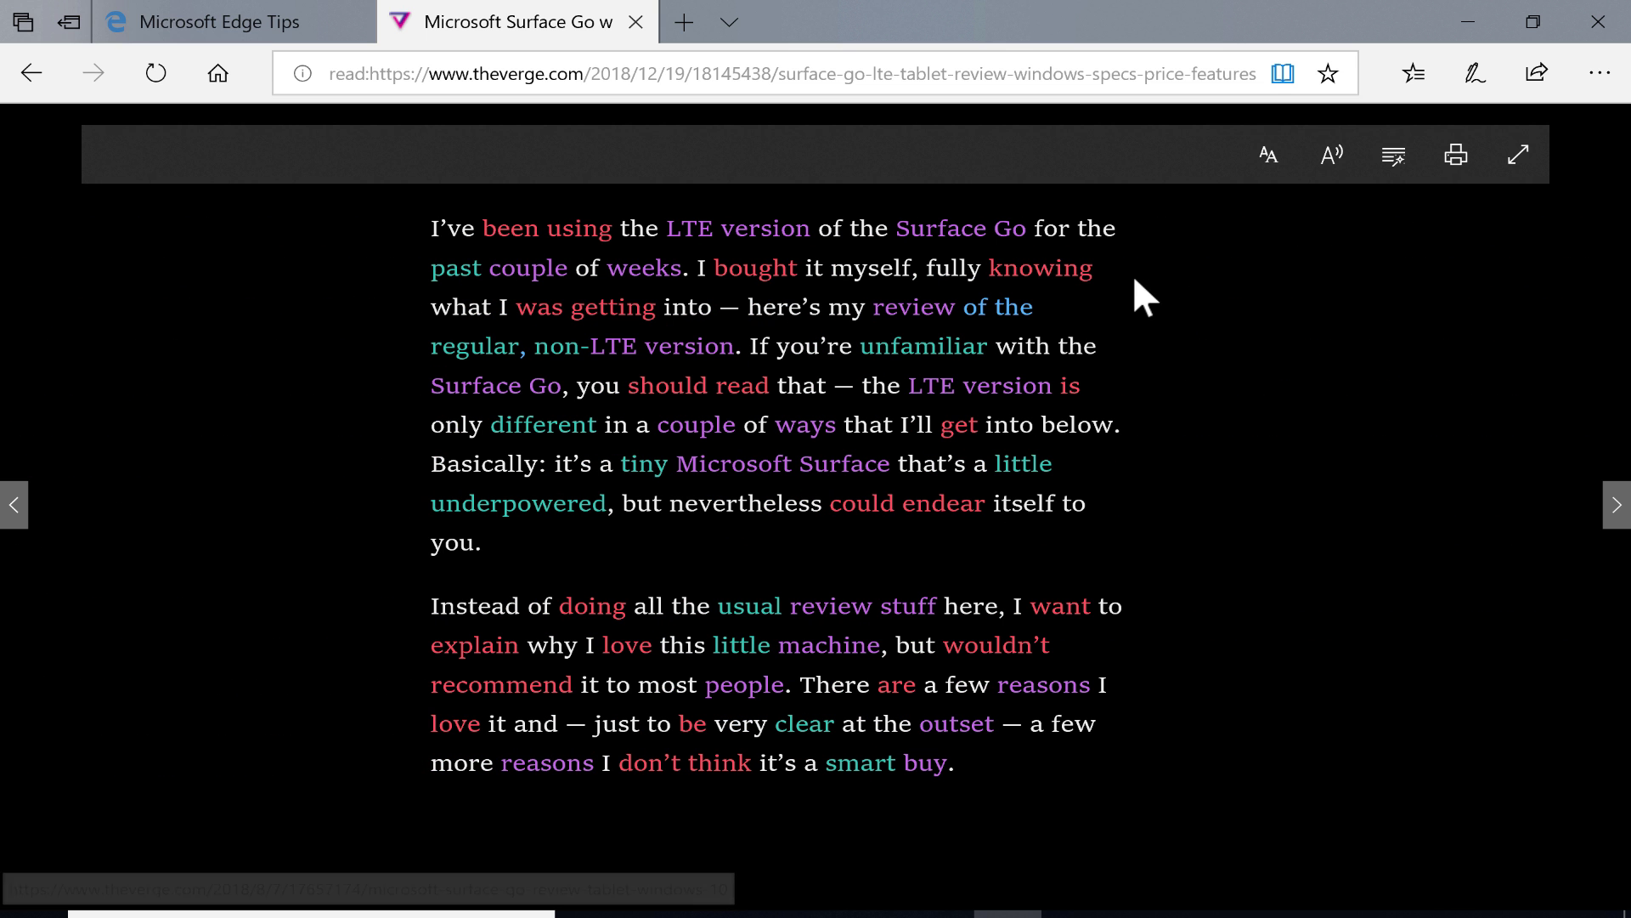
click(1476, 73)
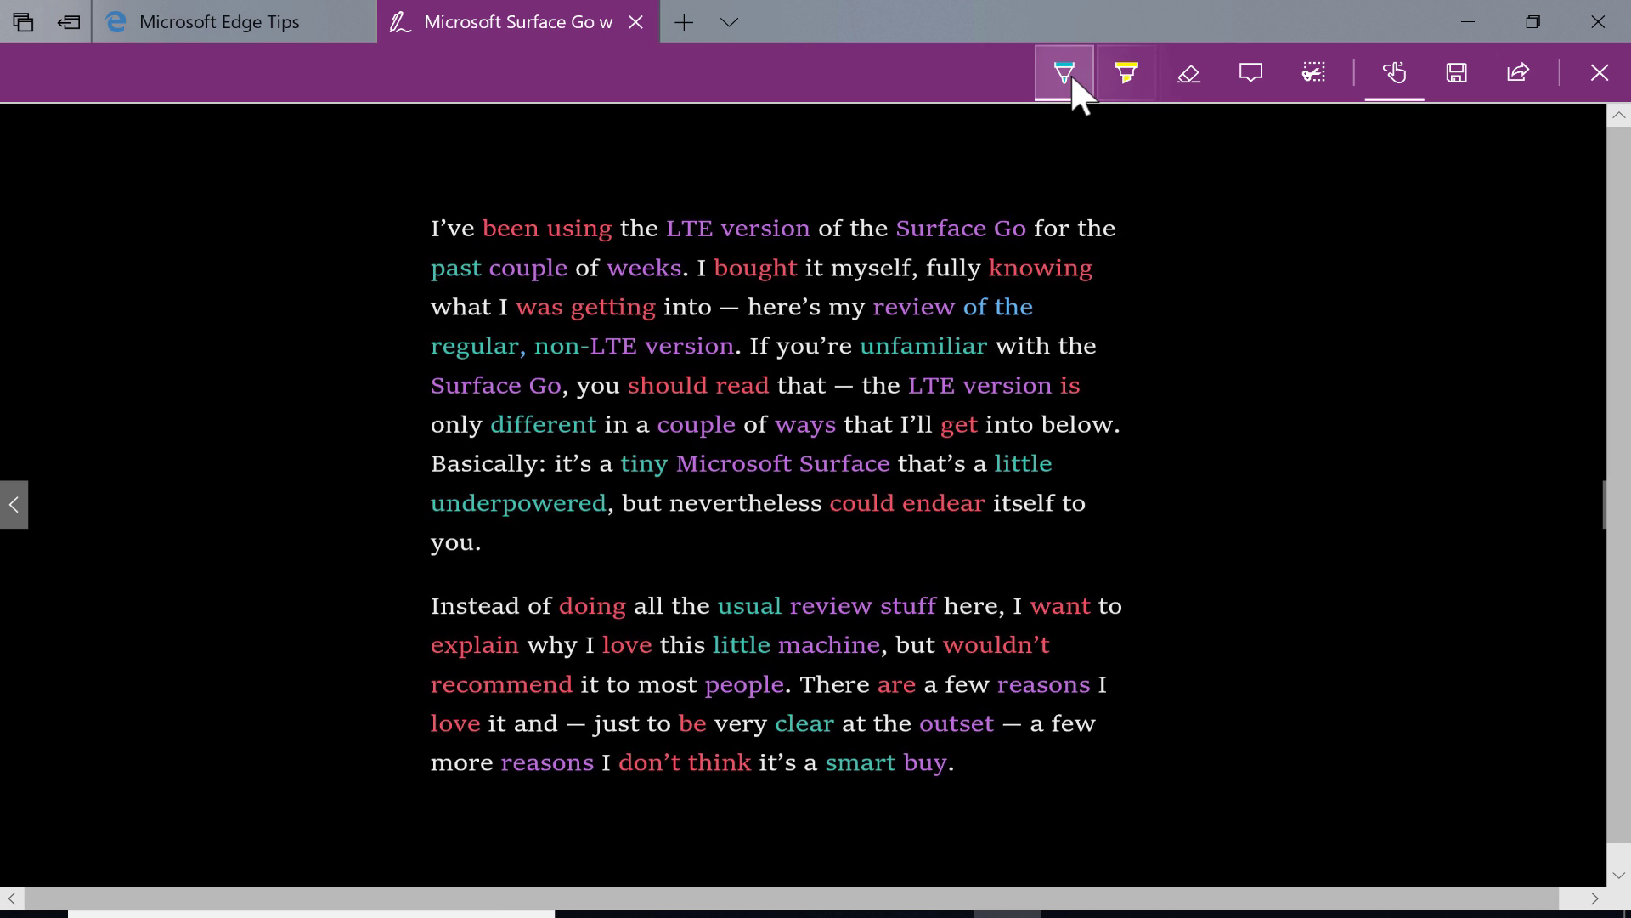
Step: Circle the first paragraph with the pen and underline "nevertheless" and "could endear" in its last sentence
mouse_move(731, 175)
mouse_down()
mouse_move(373, 212)
mouse_move(424, 568)
mouse_move(926, 582)
mouse_move(1208, 416)
mouse_up()
mouse_move(1200, 319)
mouse_down()
mouse_move(896, 139)
mouse_move(712, 178)
mouse_up()
drag(669, 526, 991, 524)
scroll(990, 524, down, 1)
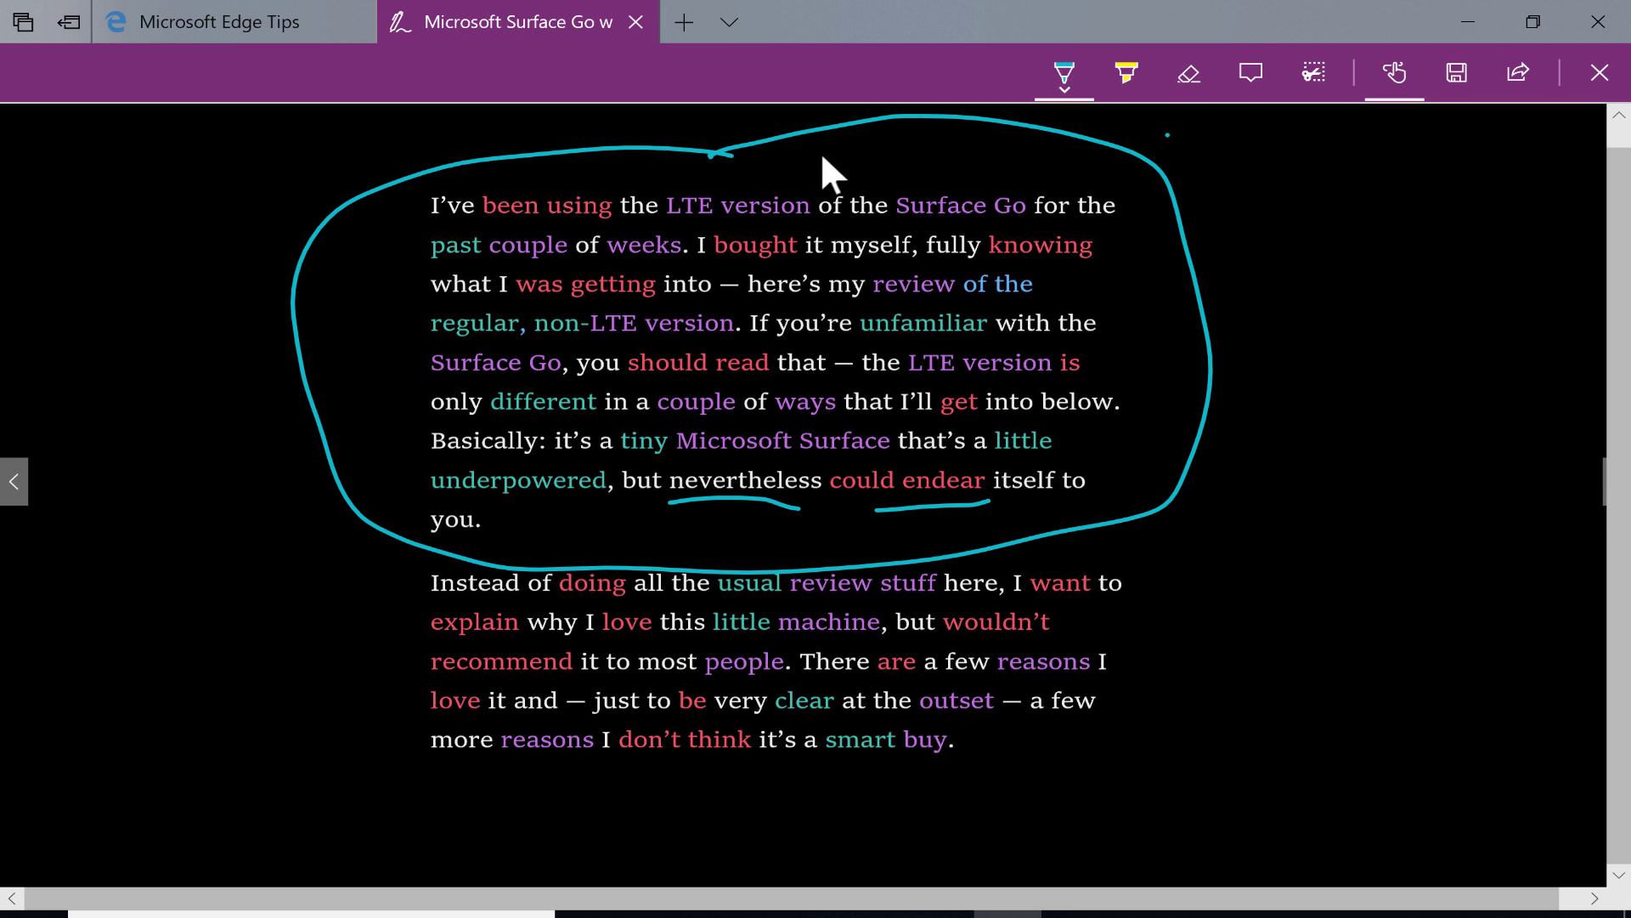
Step: Change the pen to dark green with a thicker stroke and draw a line beside the first paragraph
click(1064, 89)
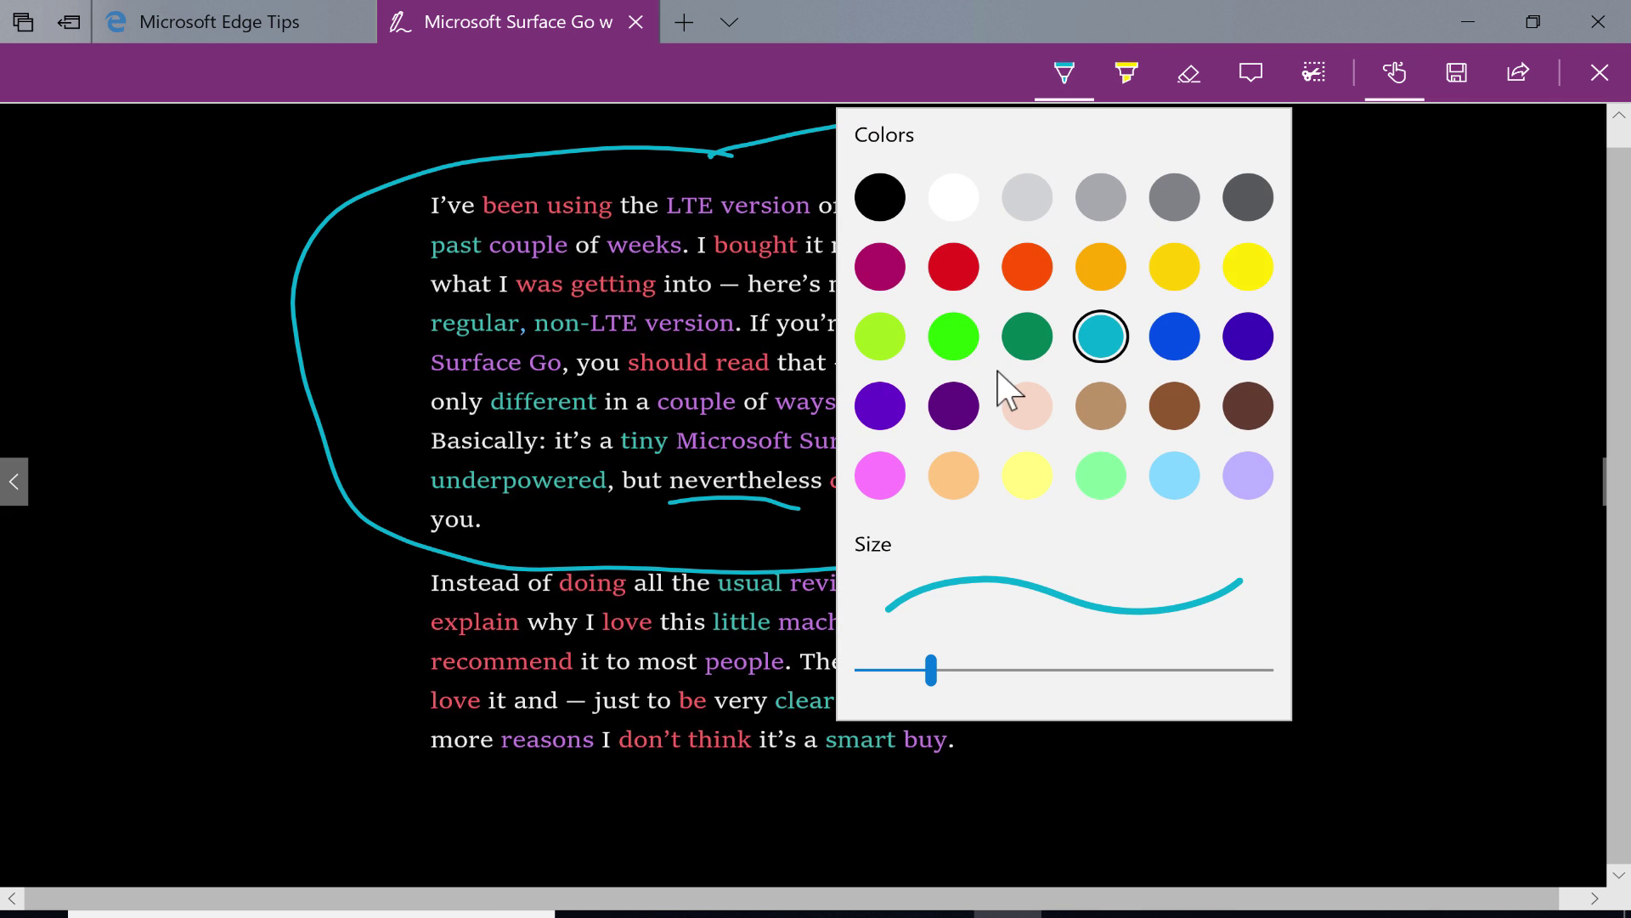
click(1033, 339)
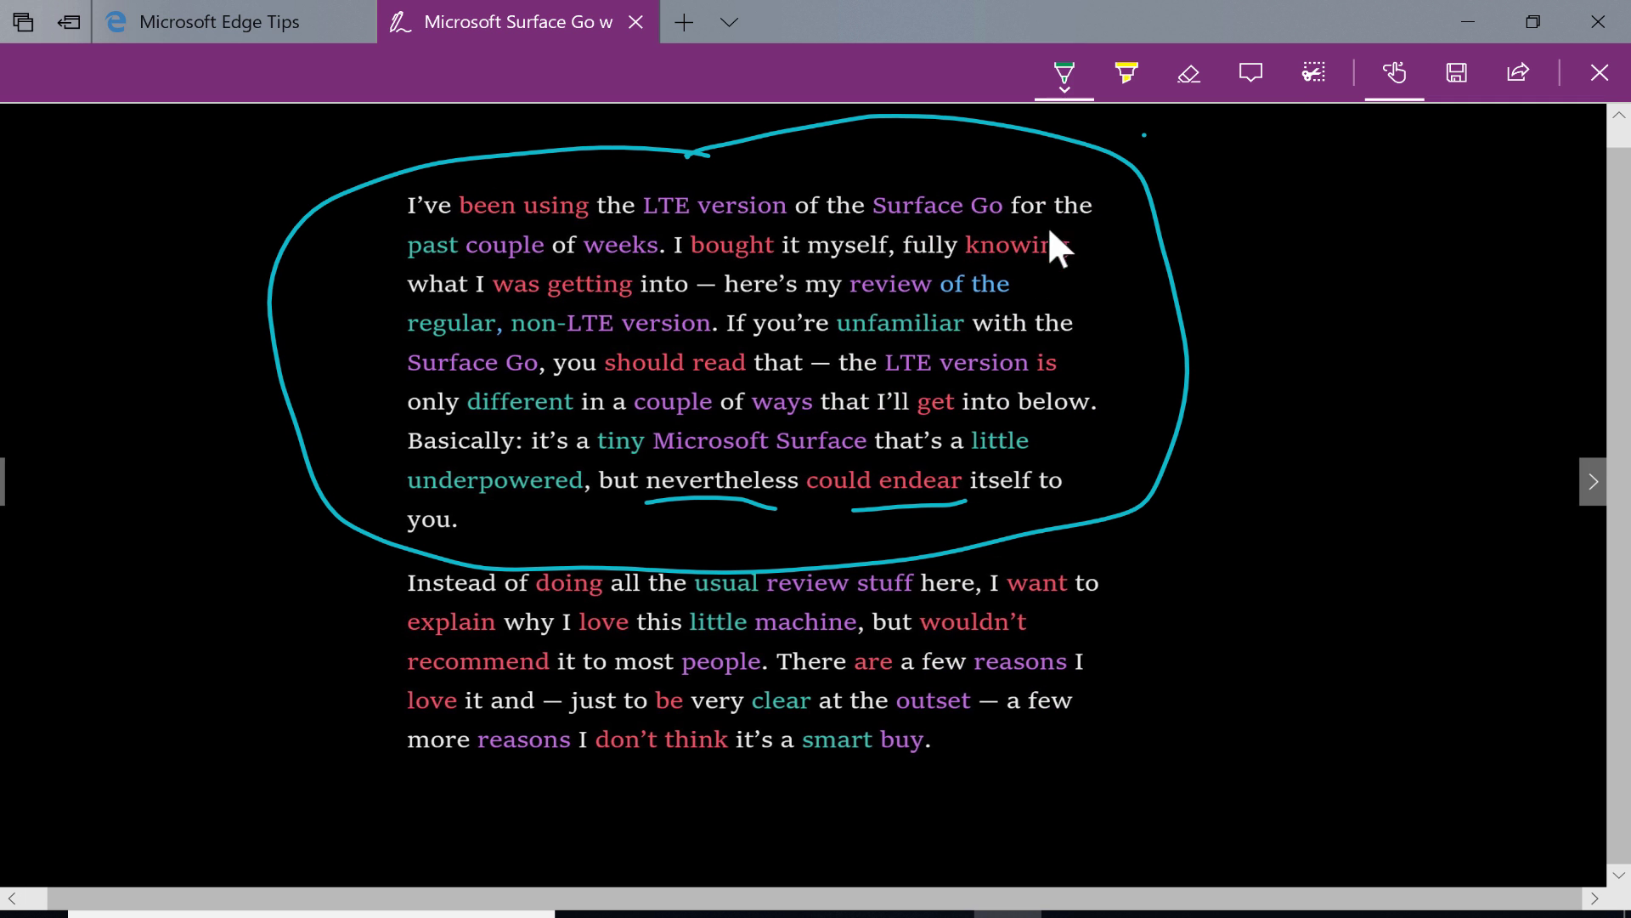
click(1064, 88)
drag(361, 312, 292, 506)
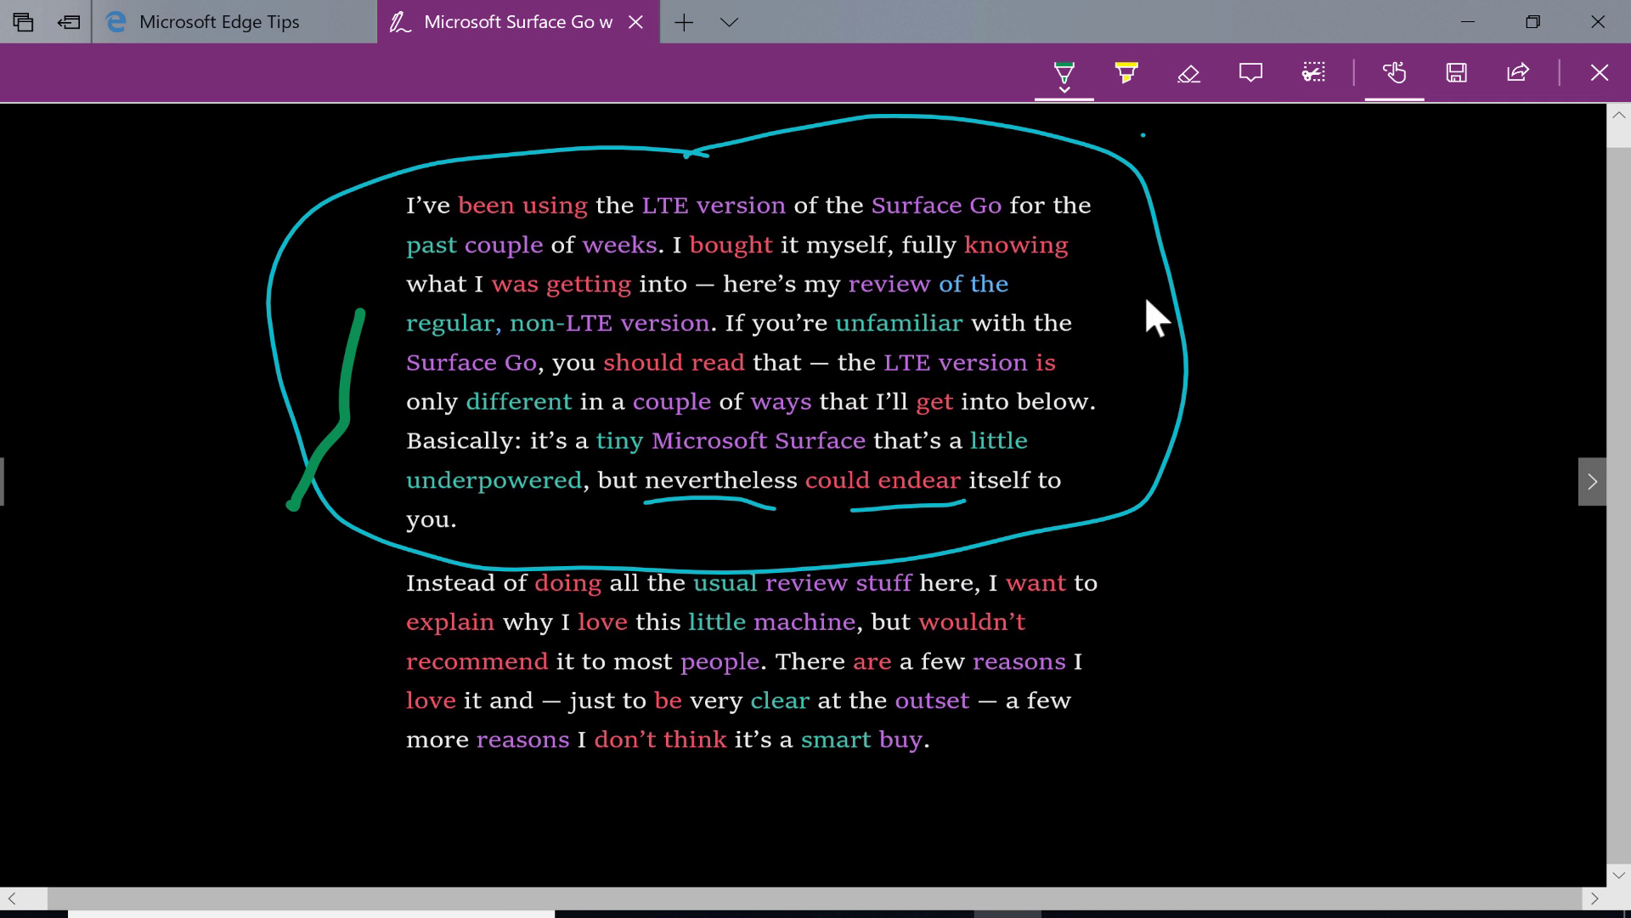
Step: Highlight phrases in the first three lines in yellow, and view the highlighter's color and size options
click(1135, 78)
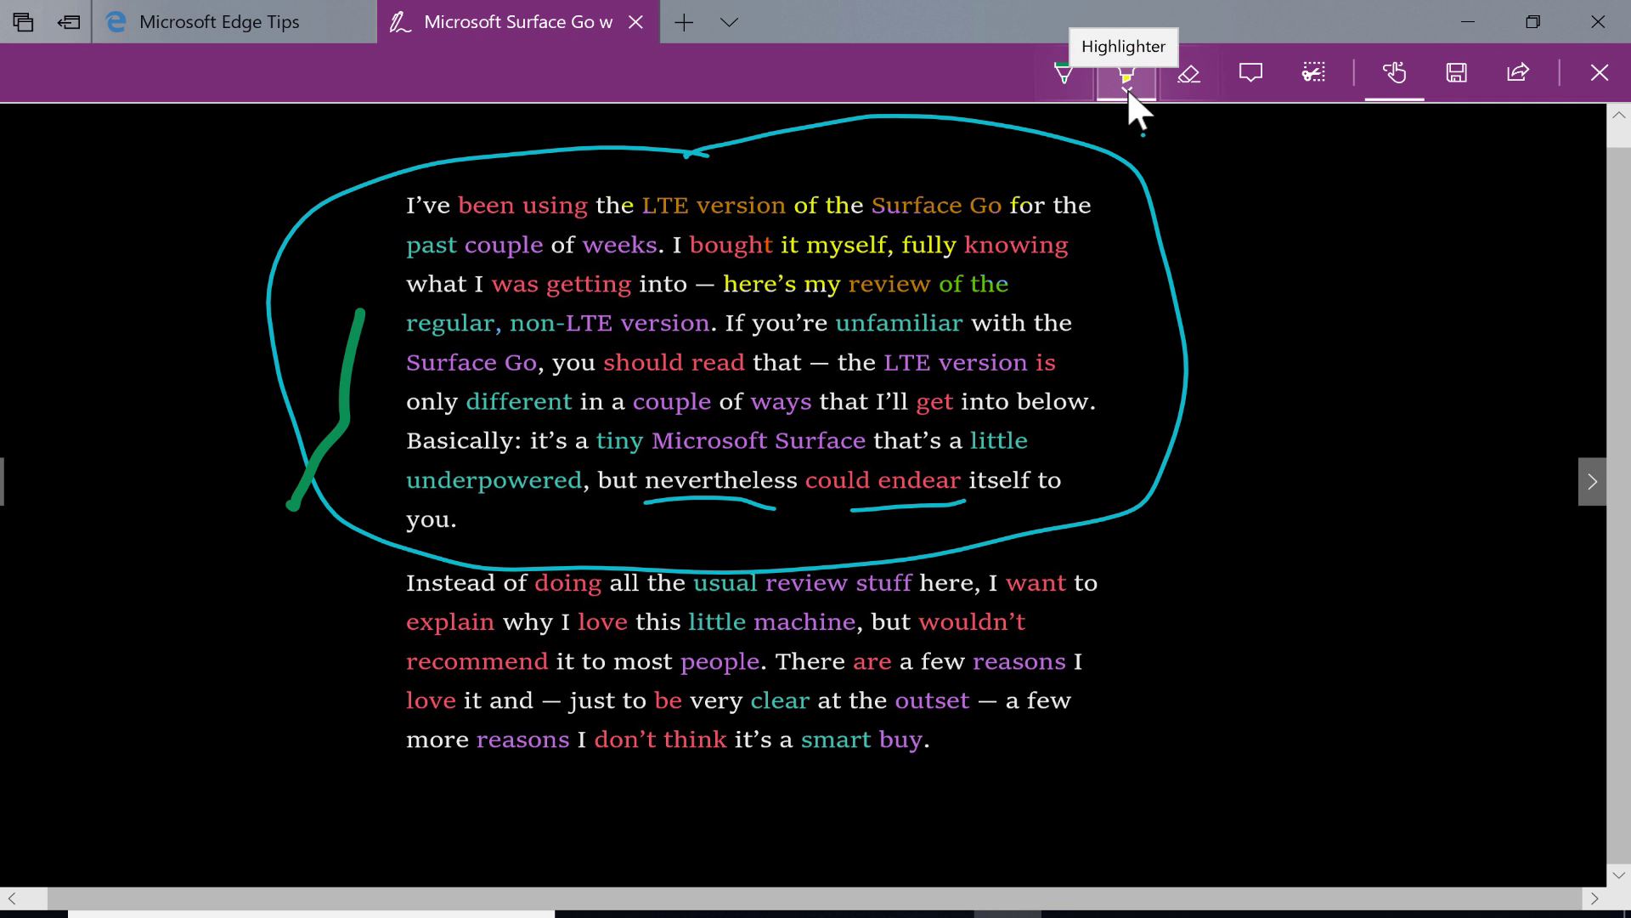
click(1127, 88)
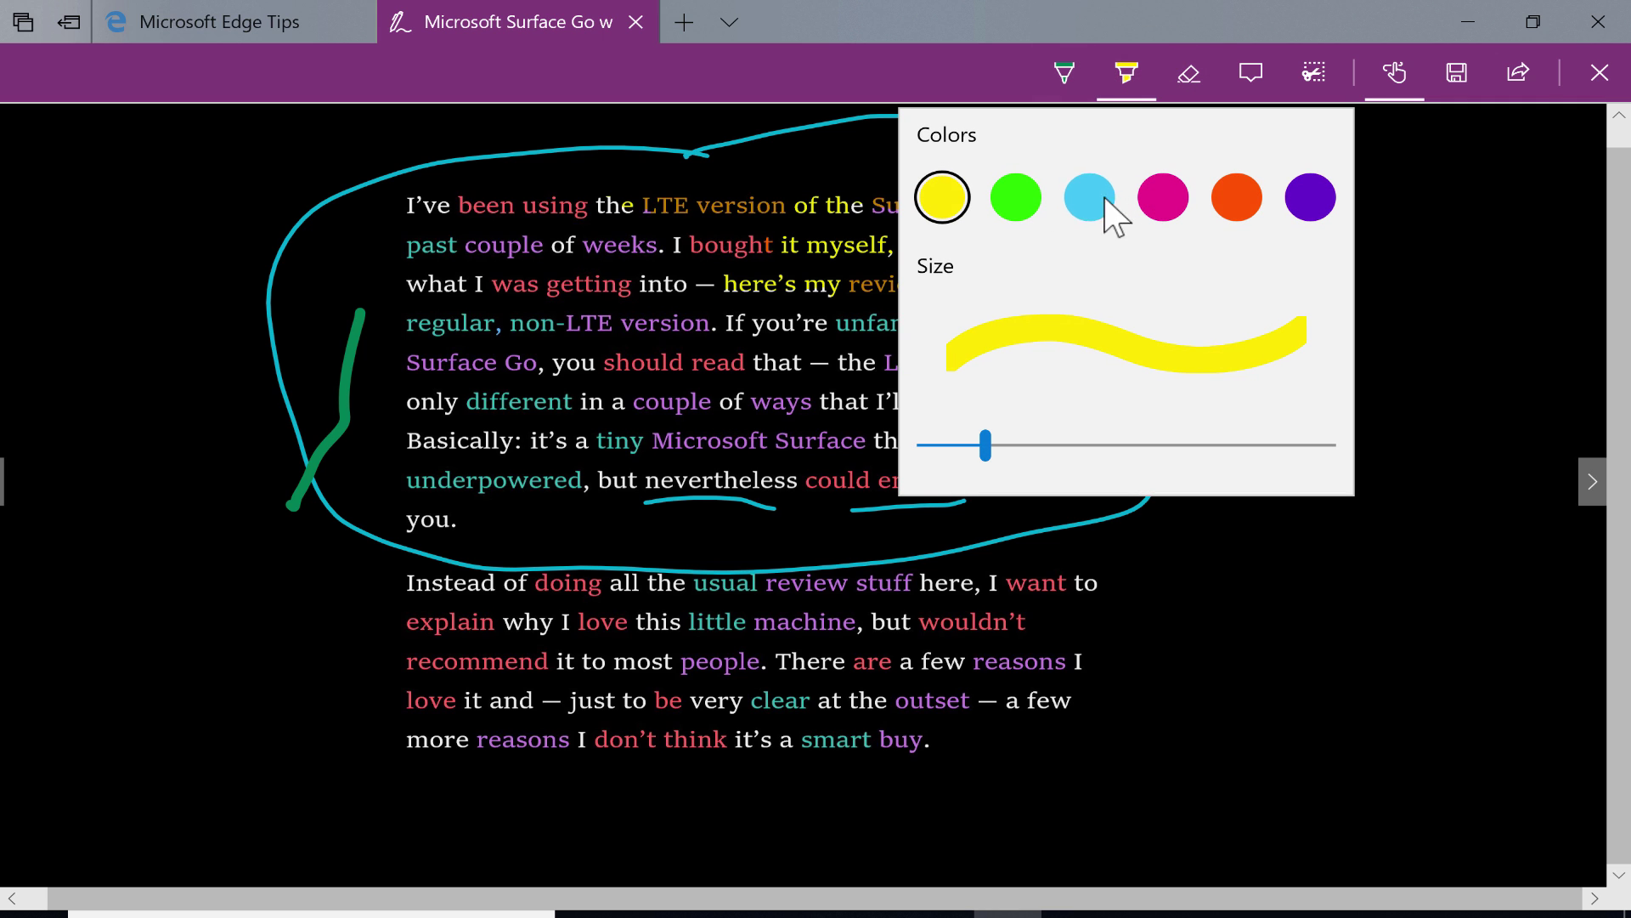
click(1188, 78)
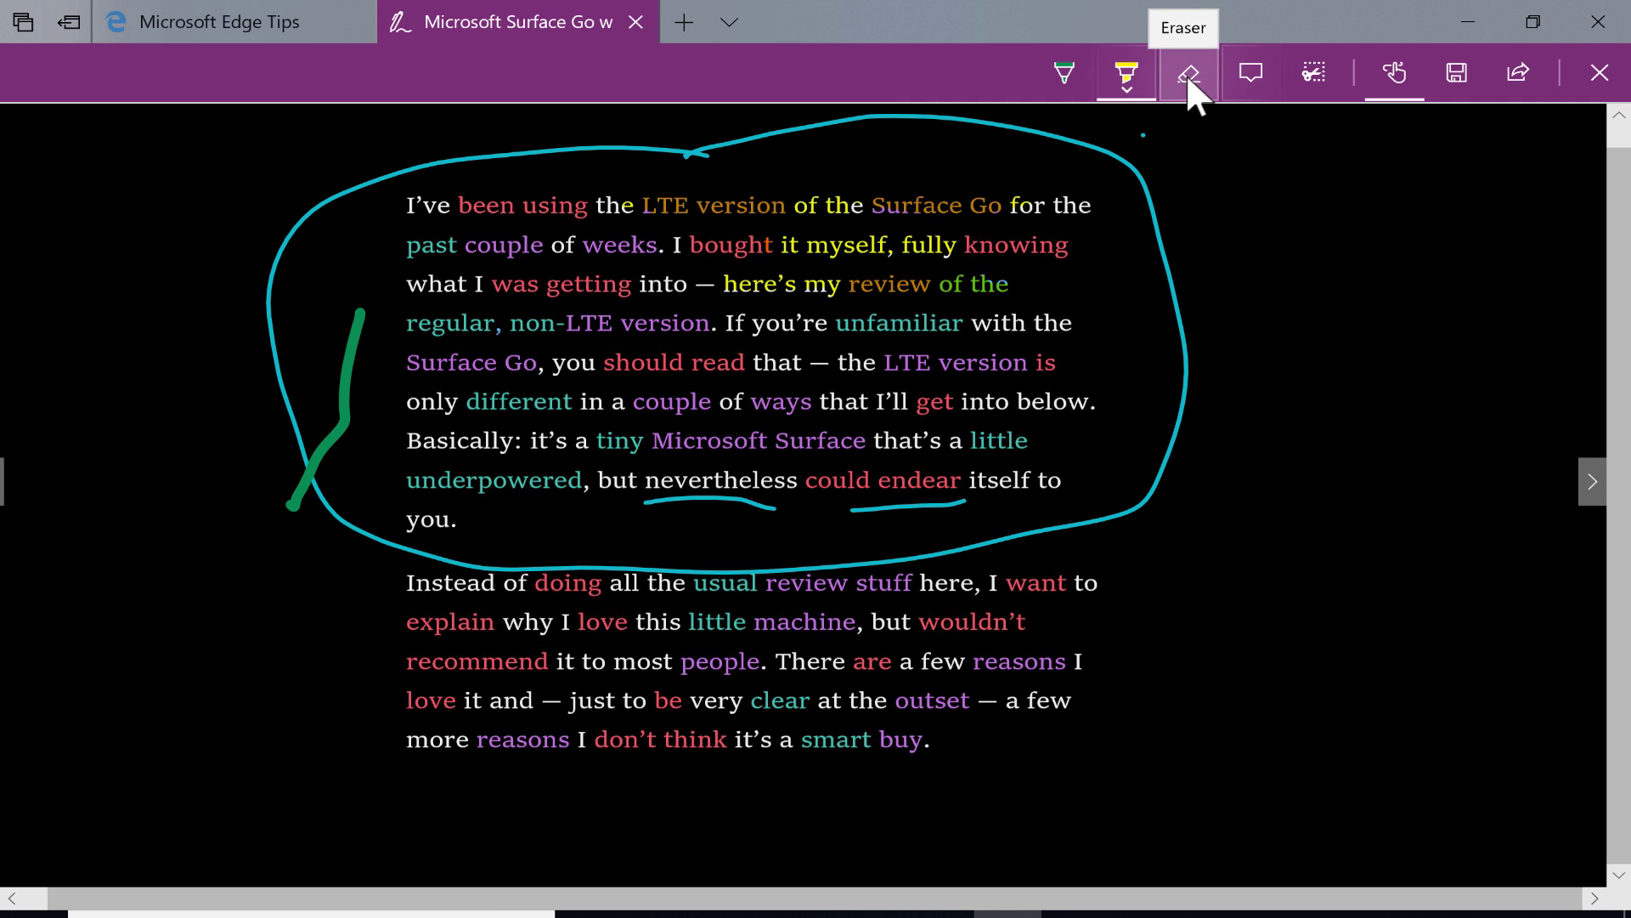
Step: Erase the circle, the green line, the underlines and the yellow highlighting from the first paragraph
click(1187, 75)
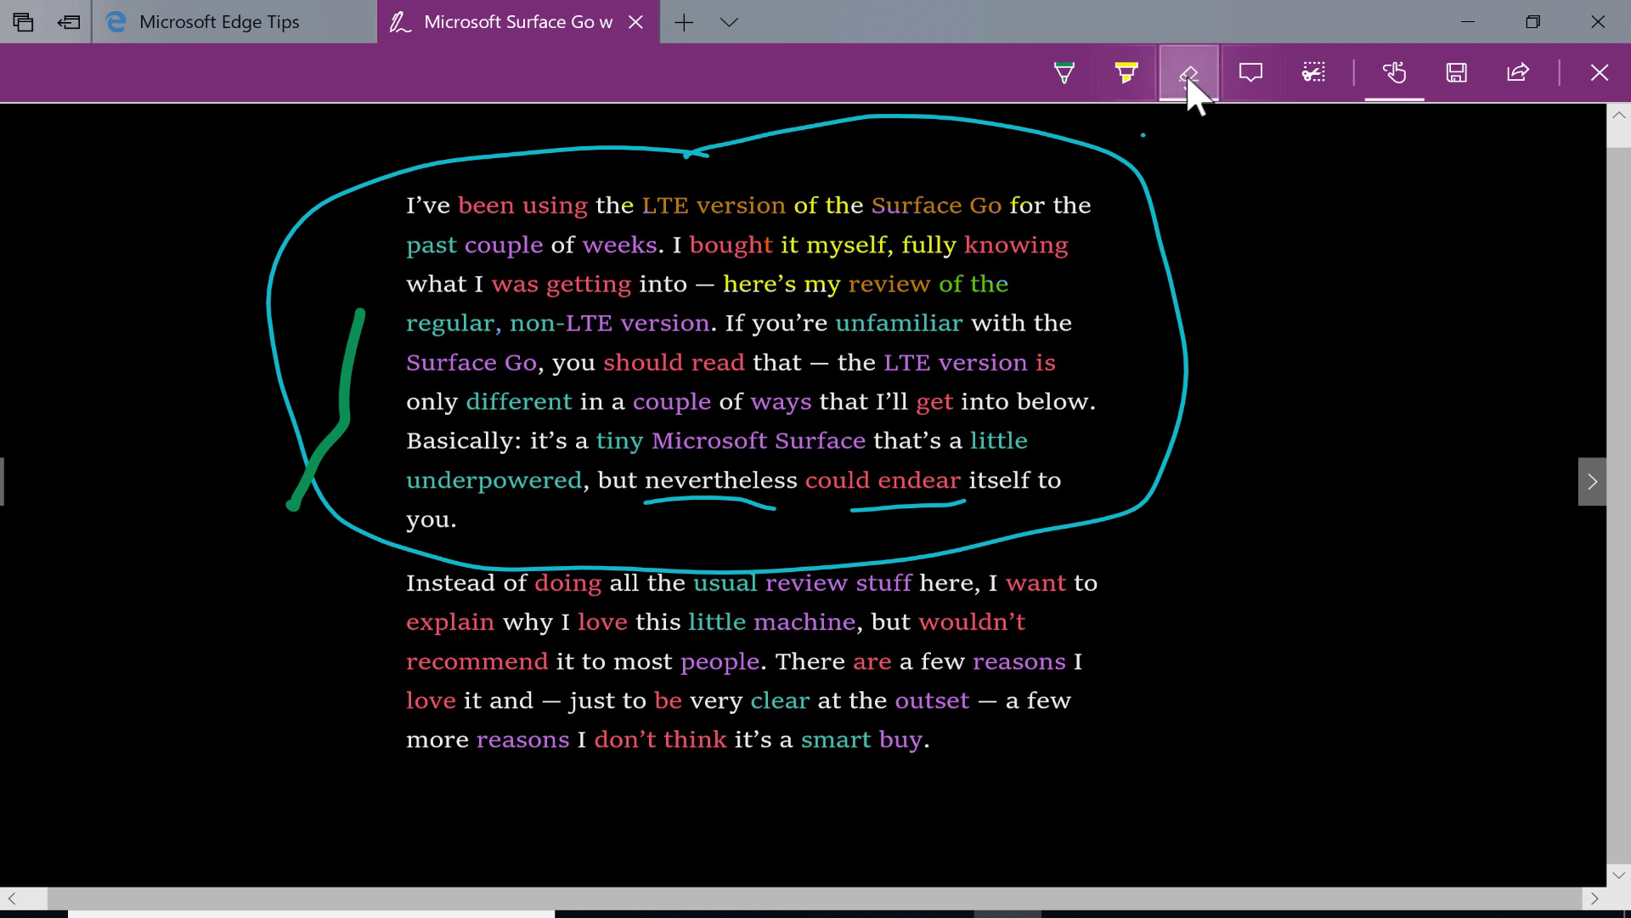
click(684, 153)
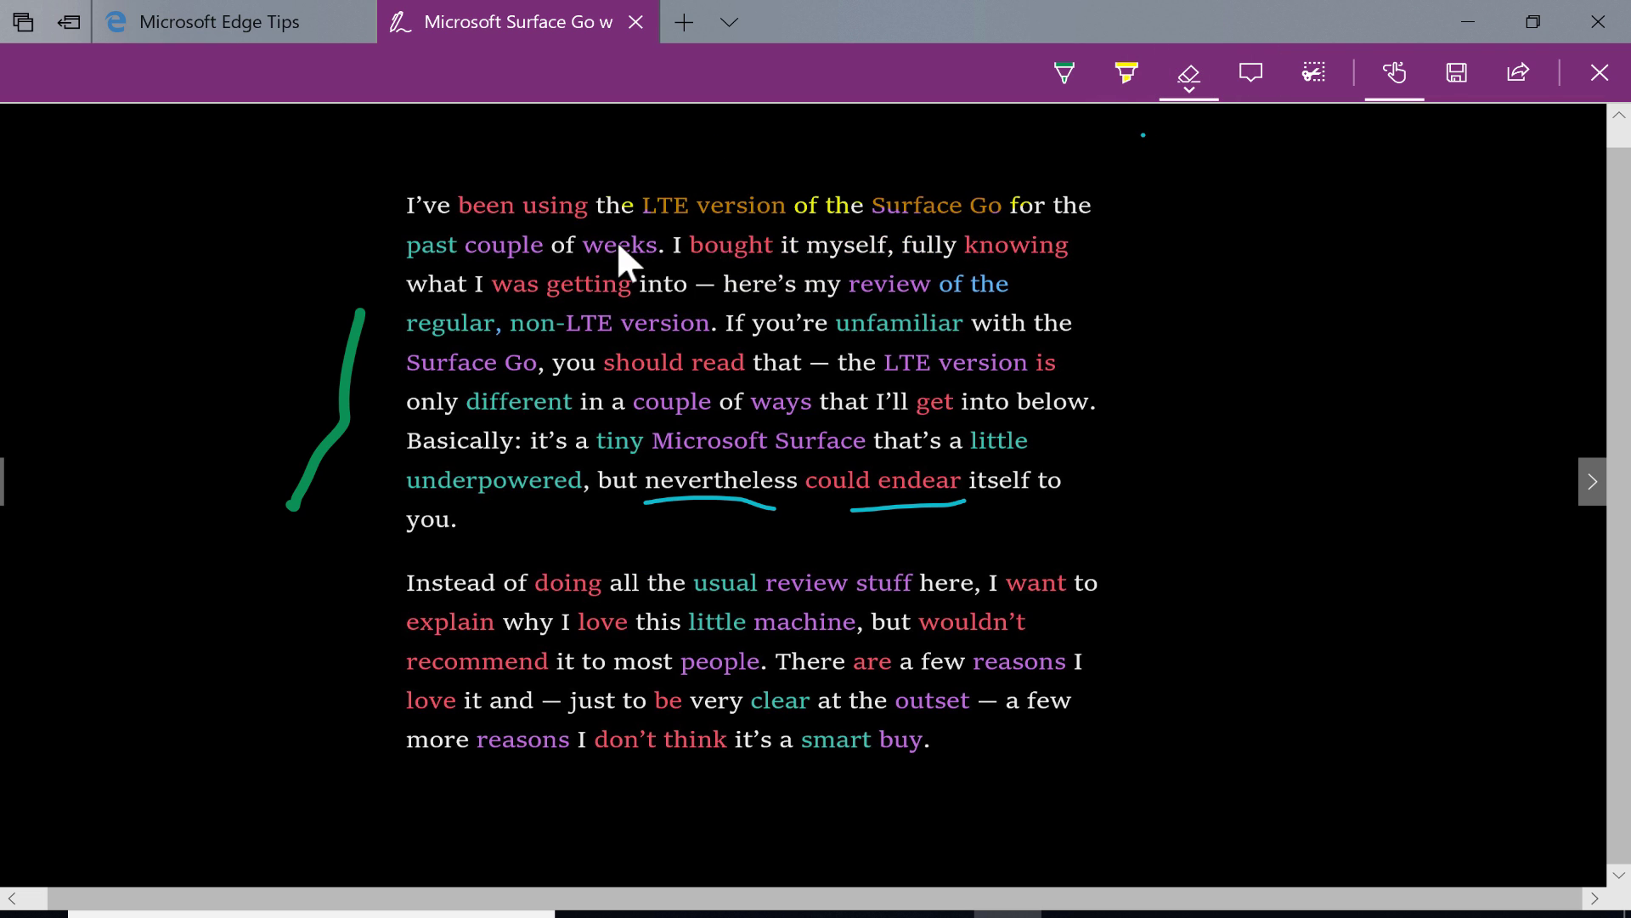
click(335, 391)
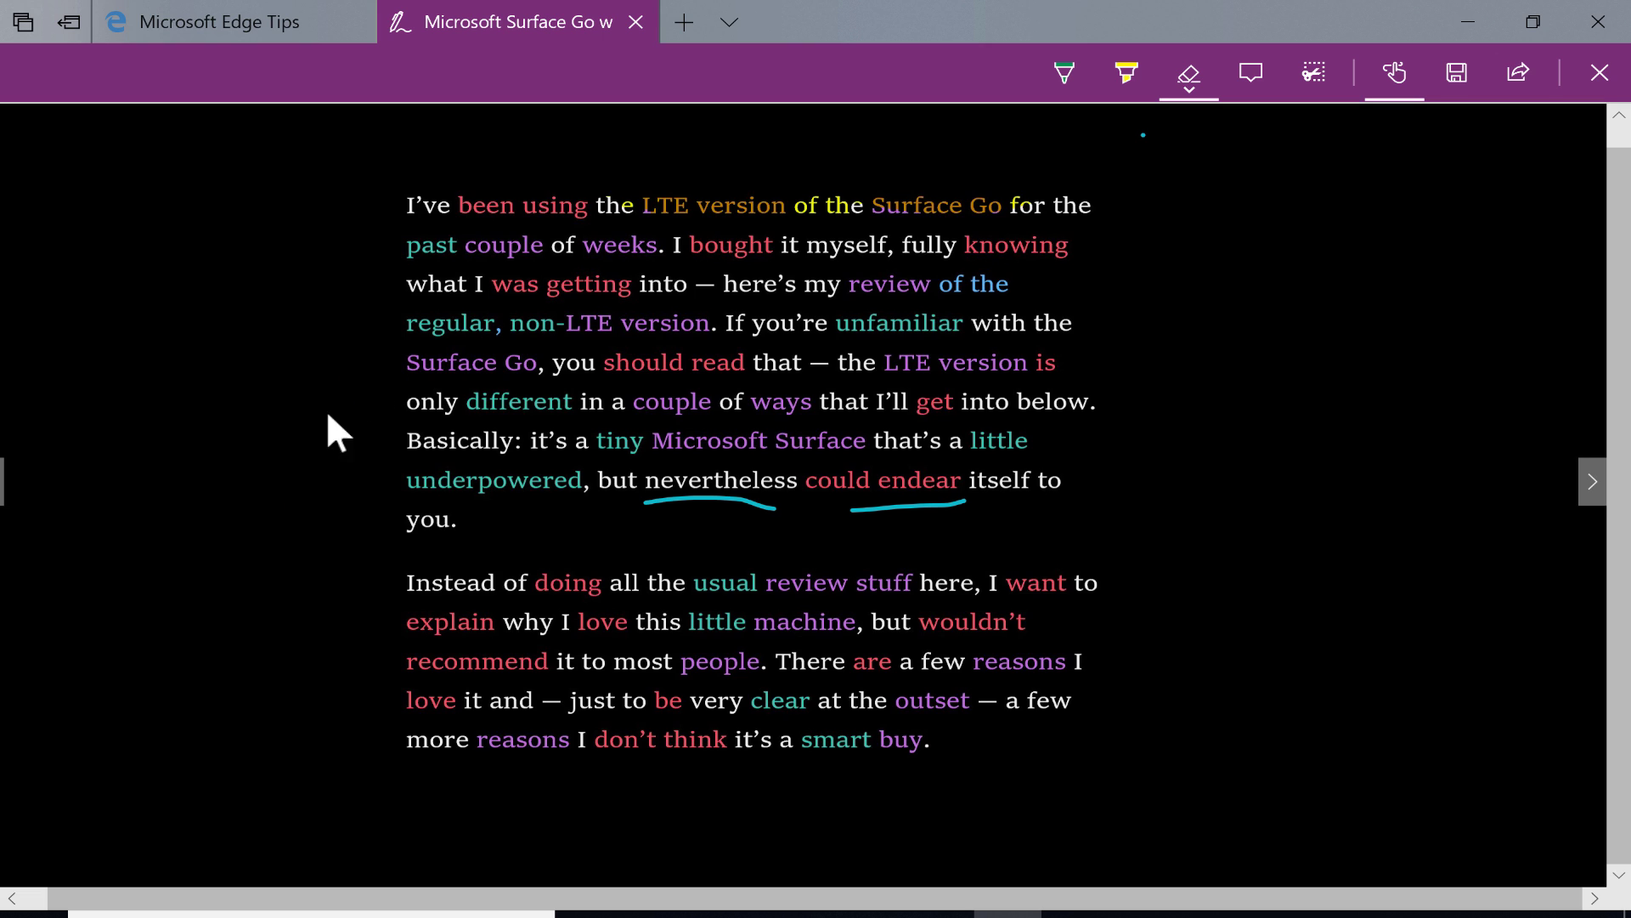
click(758, 509)
click(858, 506)
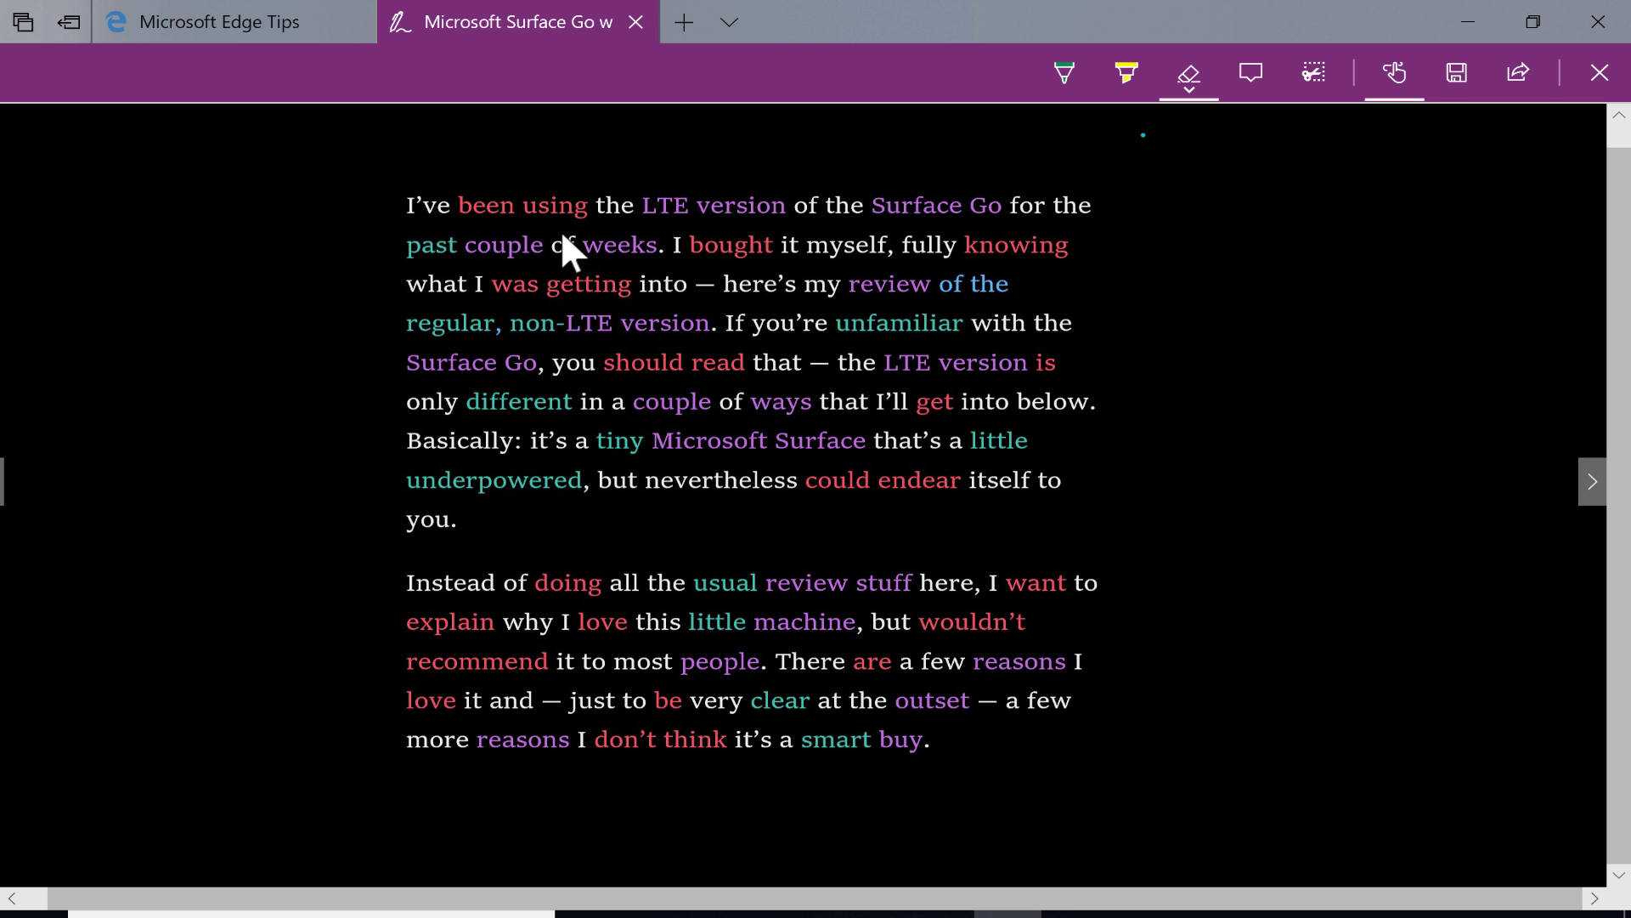
Step: Circle the first paragraph freehand with the green pen
click(1065, 72)
drag(559, 136, 338, 301)
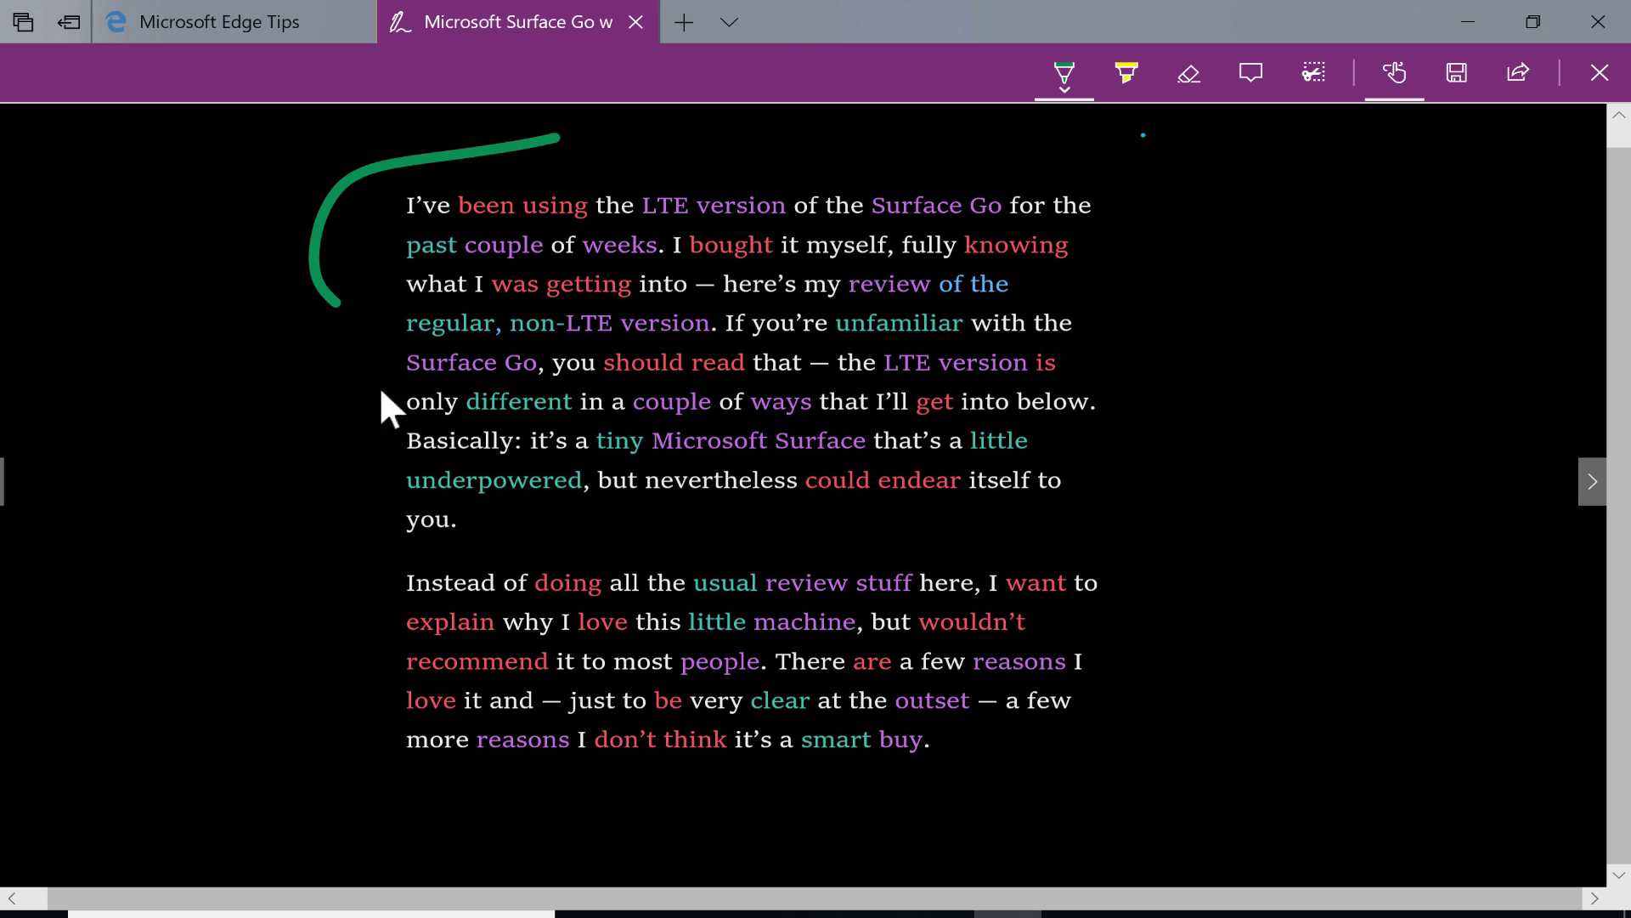
mouse_move(379, 385)
mouse_down()
mouse_move(573, 554)
mouse_move(1174, 503)
mouse_move(1077, 170)
mouse_move(525, 114)
mouse_move(515, 149)
mouse_up()
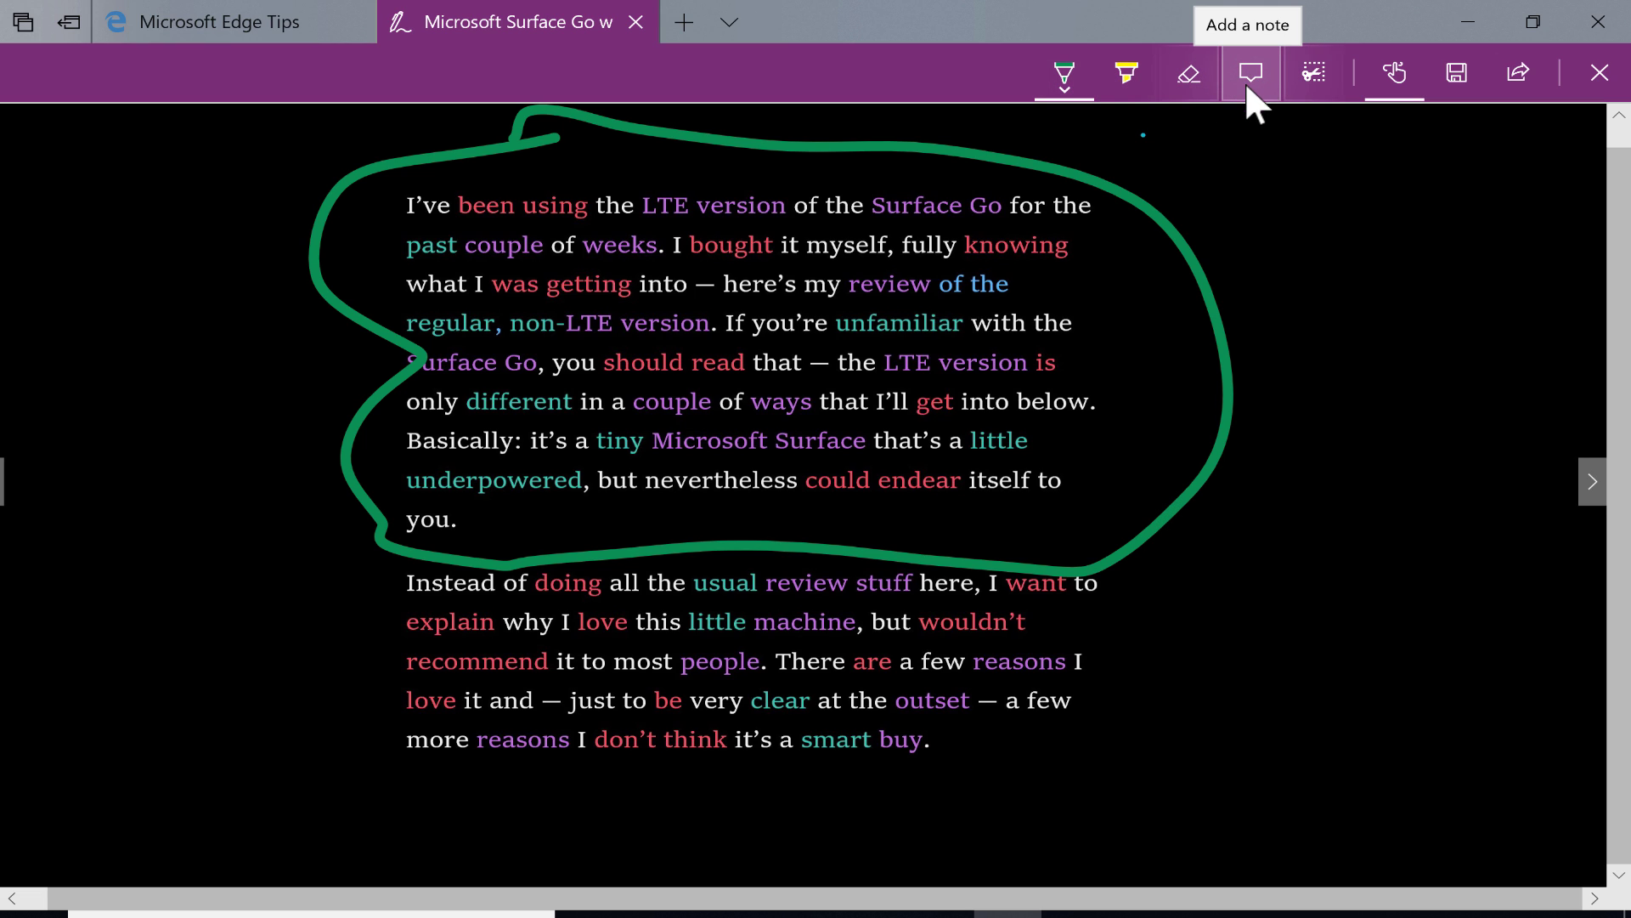
Step: Add a note beside the circled paragraph reading "Reread this before the test."
scroll(1257, 77, up, 1)
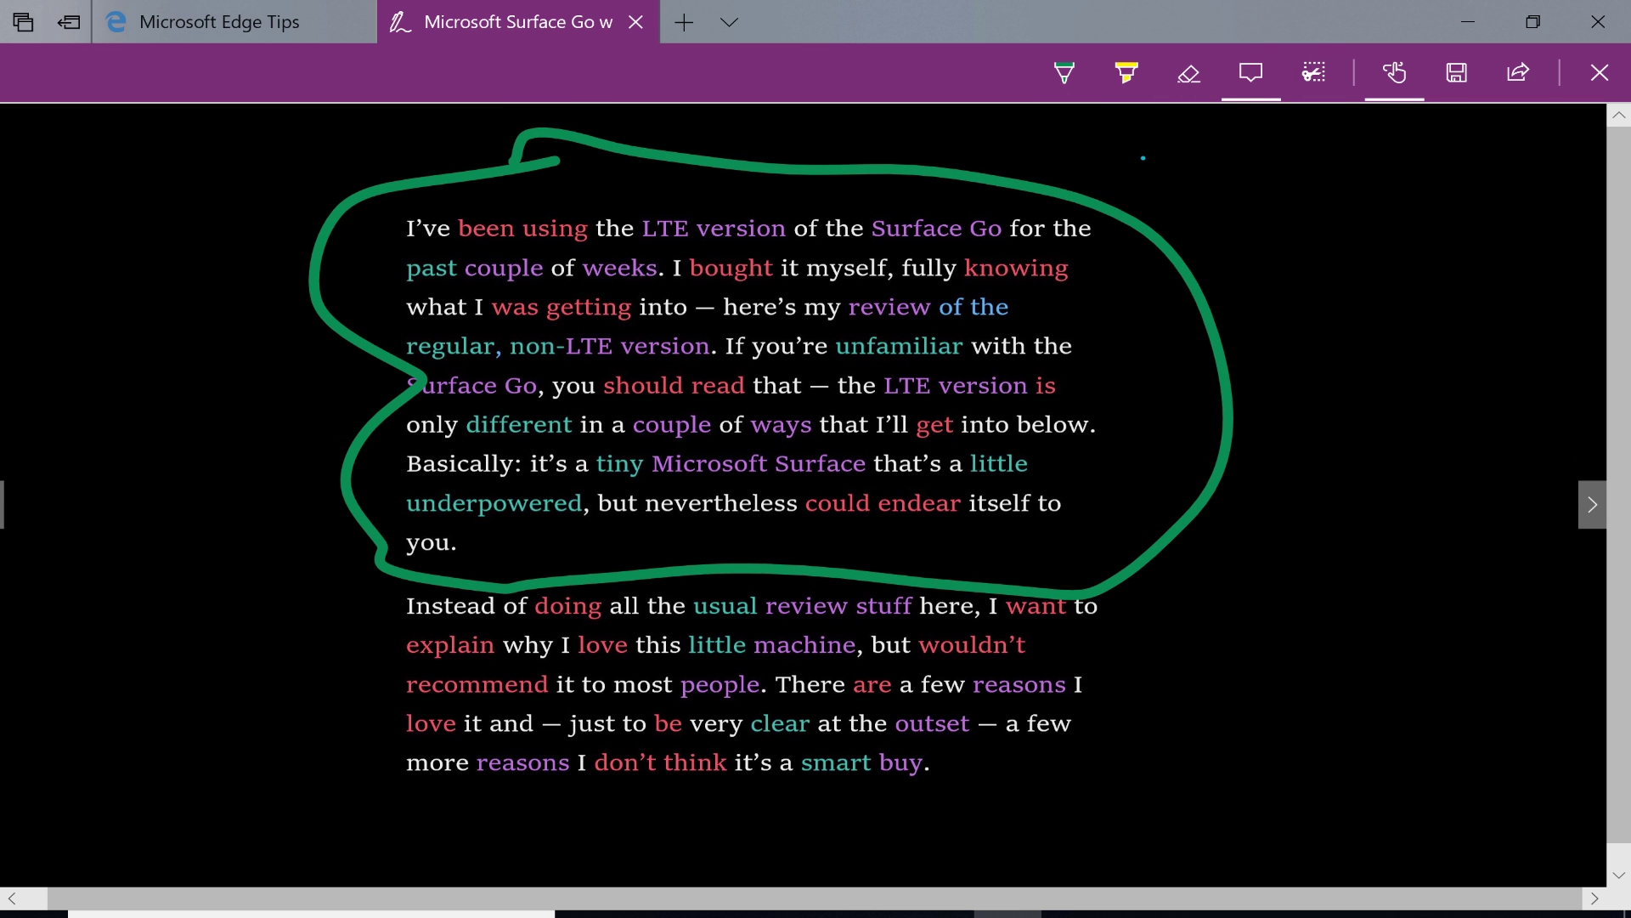
click(1251, 74)
click(1289, 236)
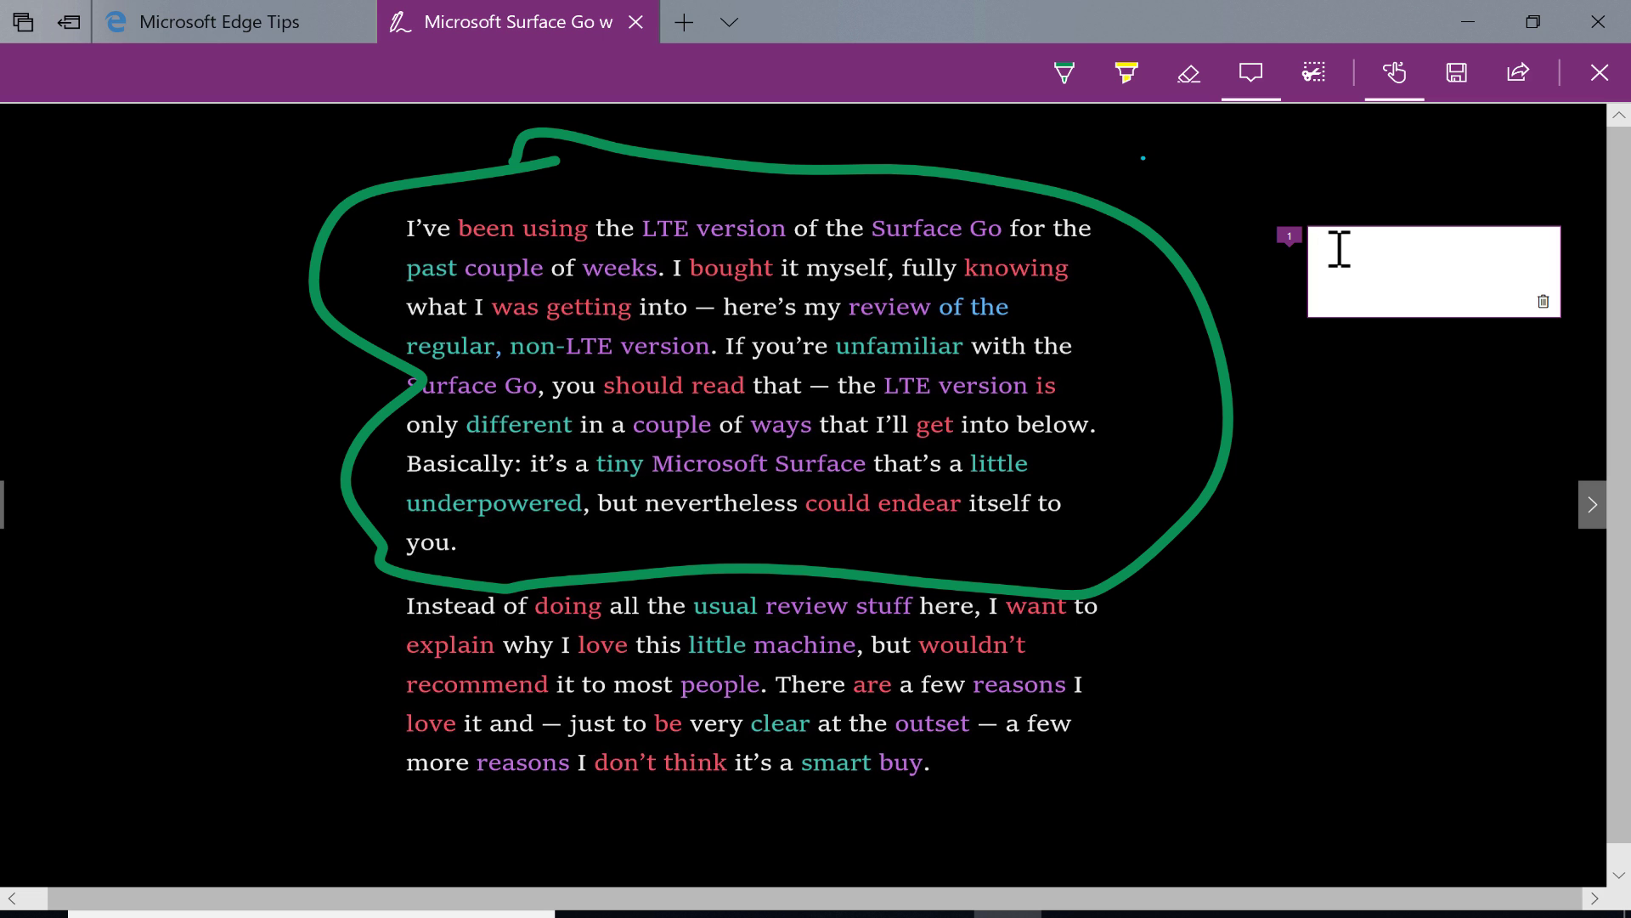
text(Reread this before the test.)
Step: Place an empty second note below the first one and delete it
scroll(1339, 249, left, 1)
click(1430, 414)
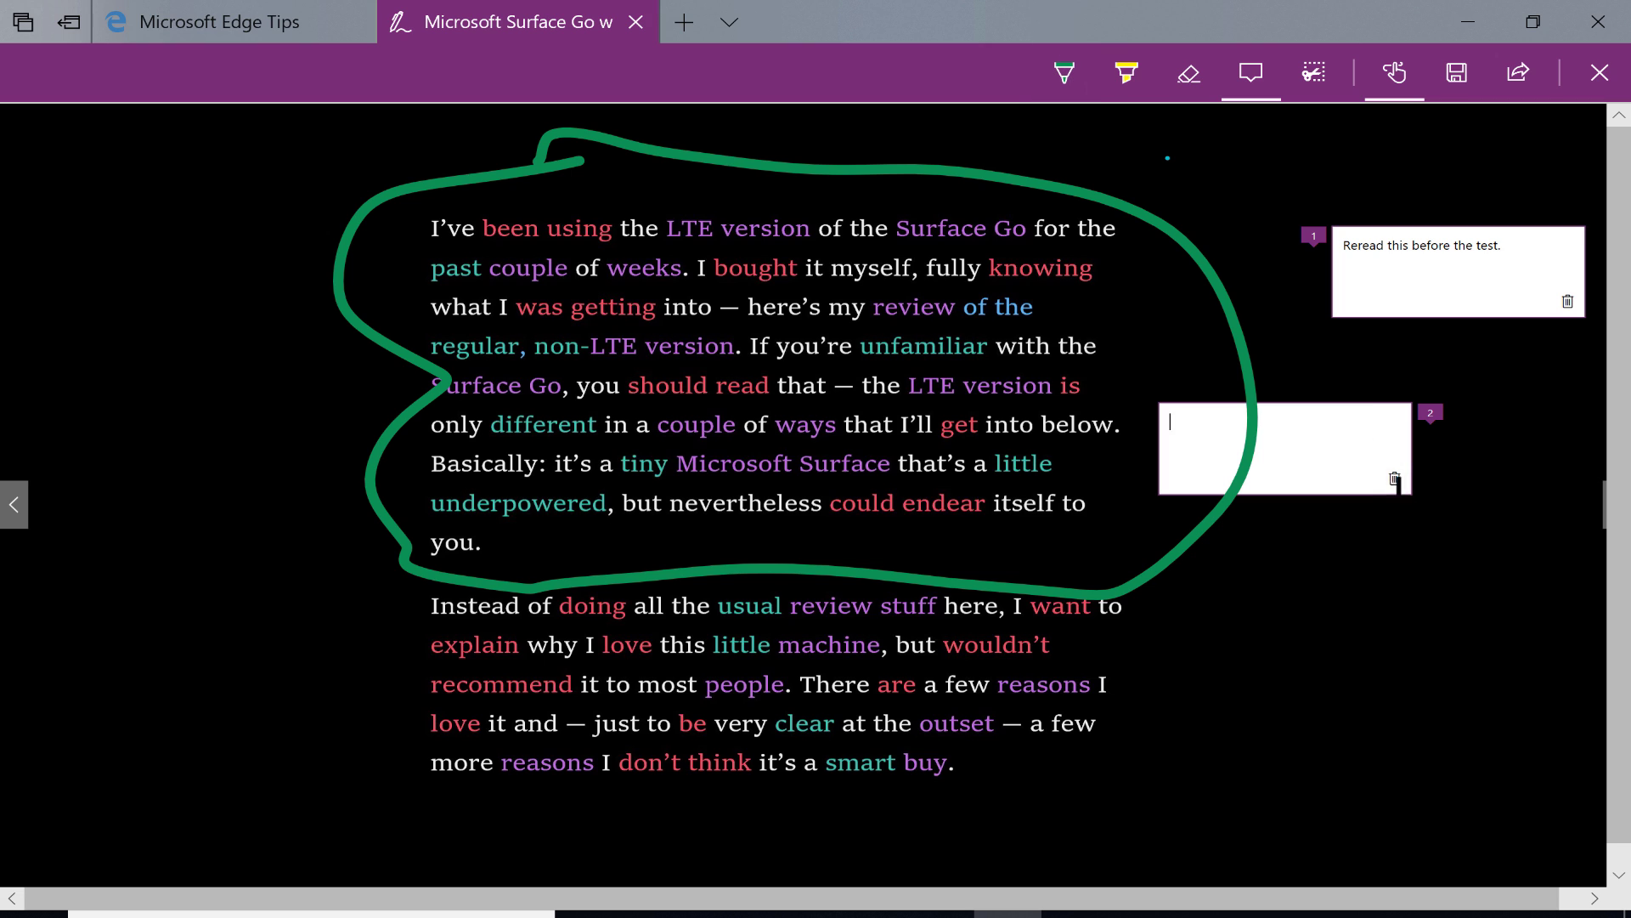
click(1393, 478)
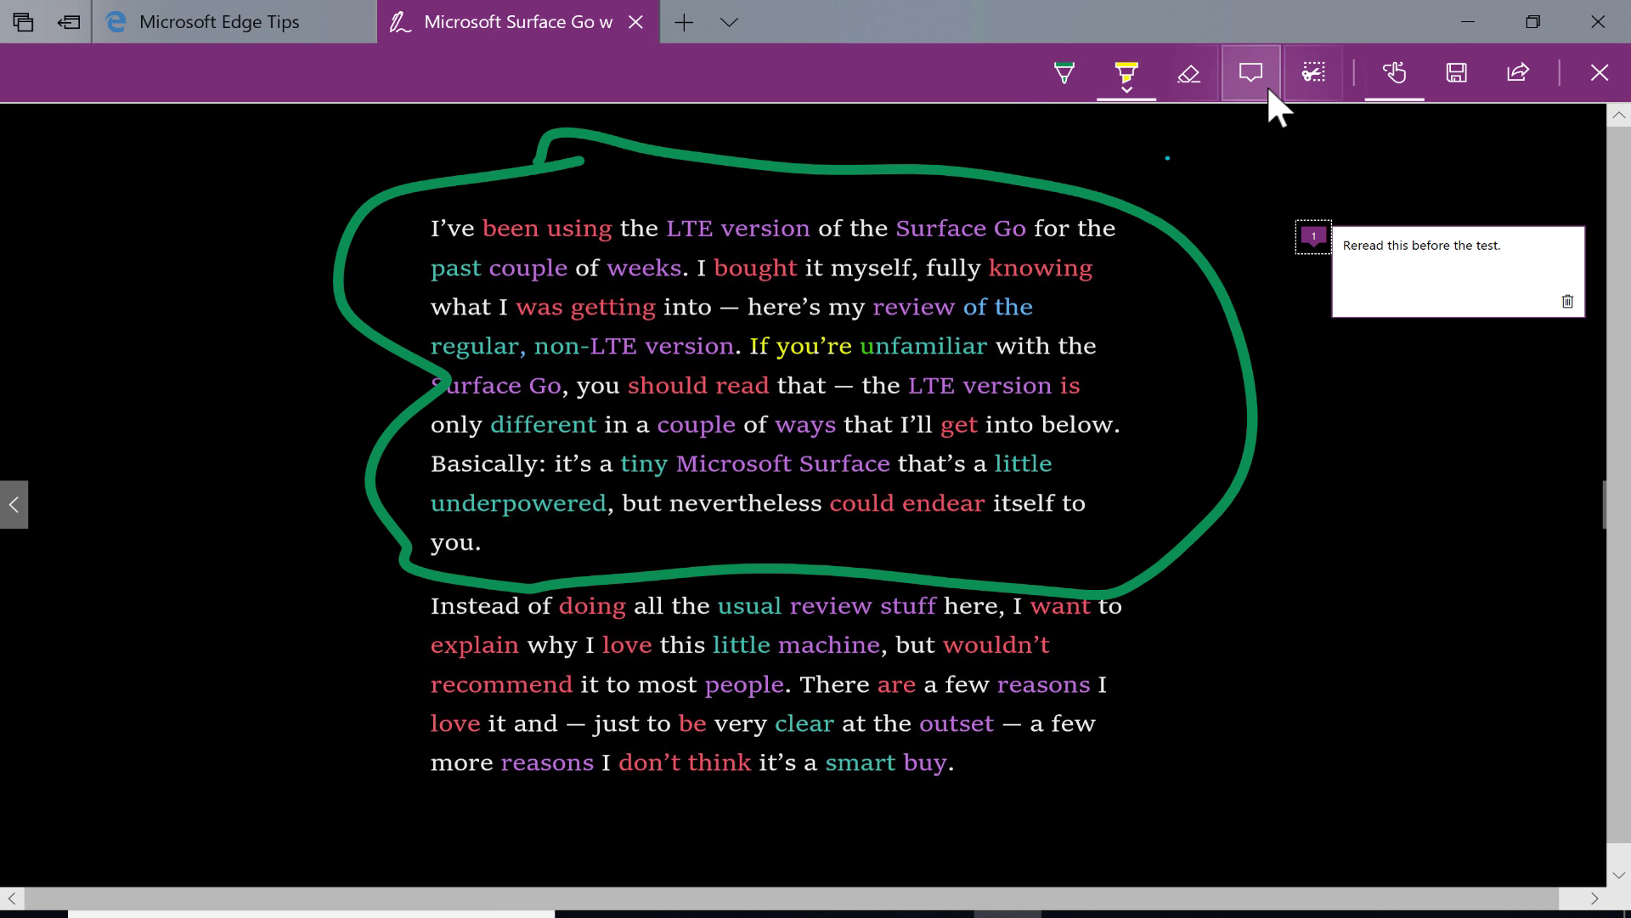
Step: Clip the page region containing the article's two paragraphs and paste it into the blank Word document
click(1313, 72)
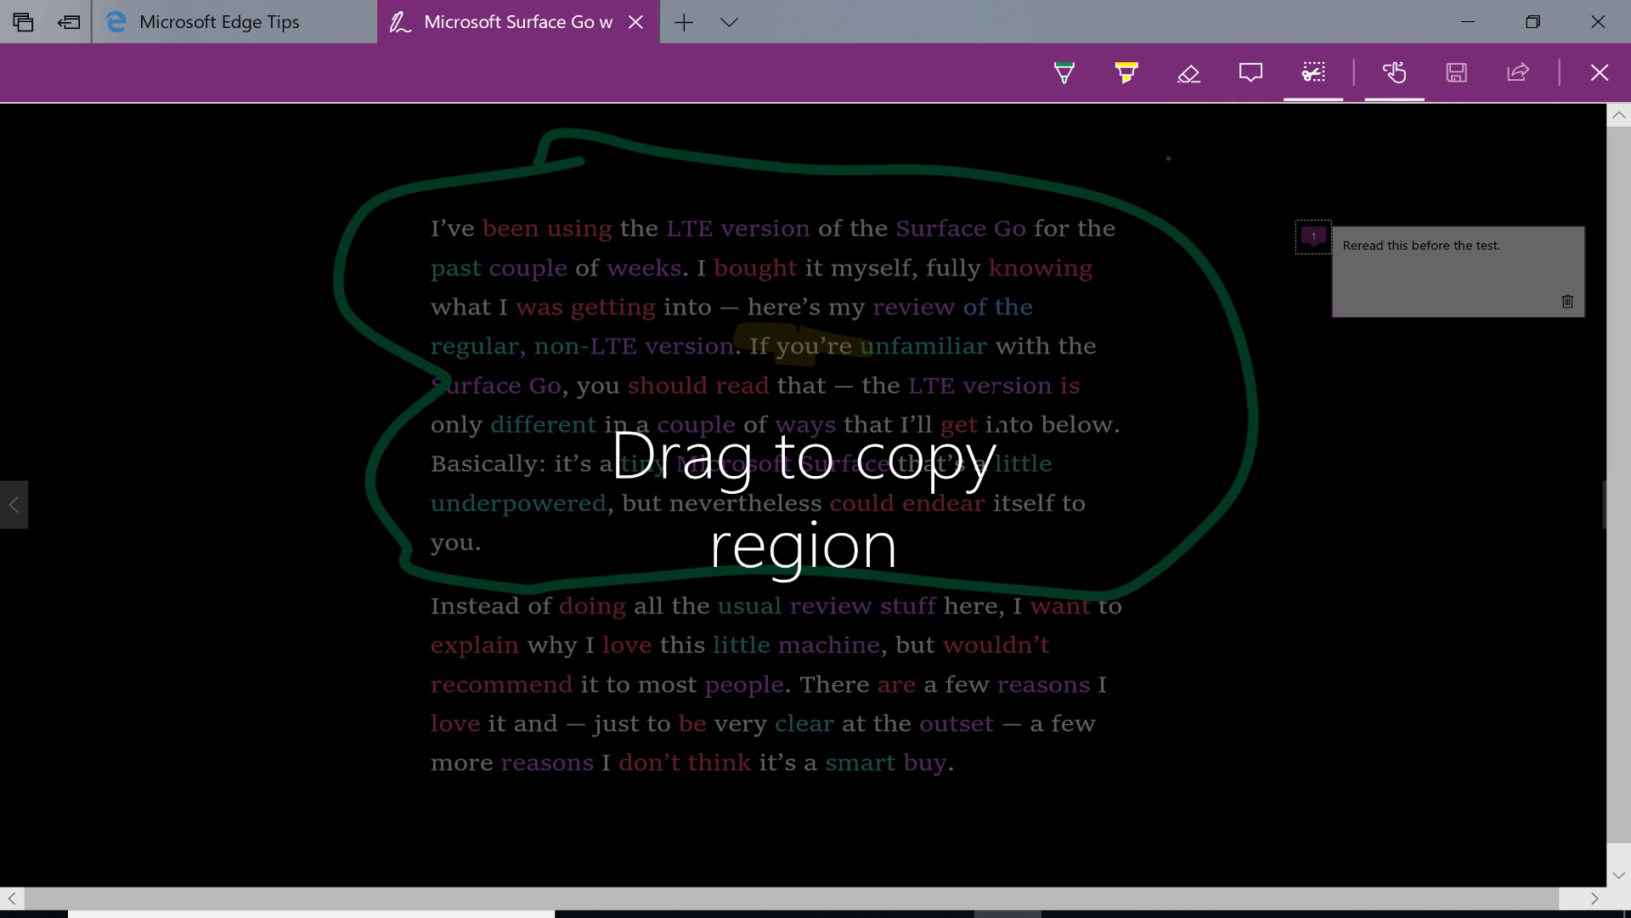
drag(302, 130, 1254, 821)
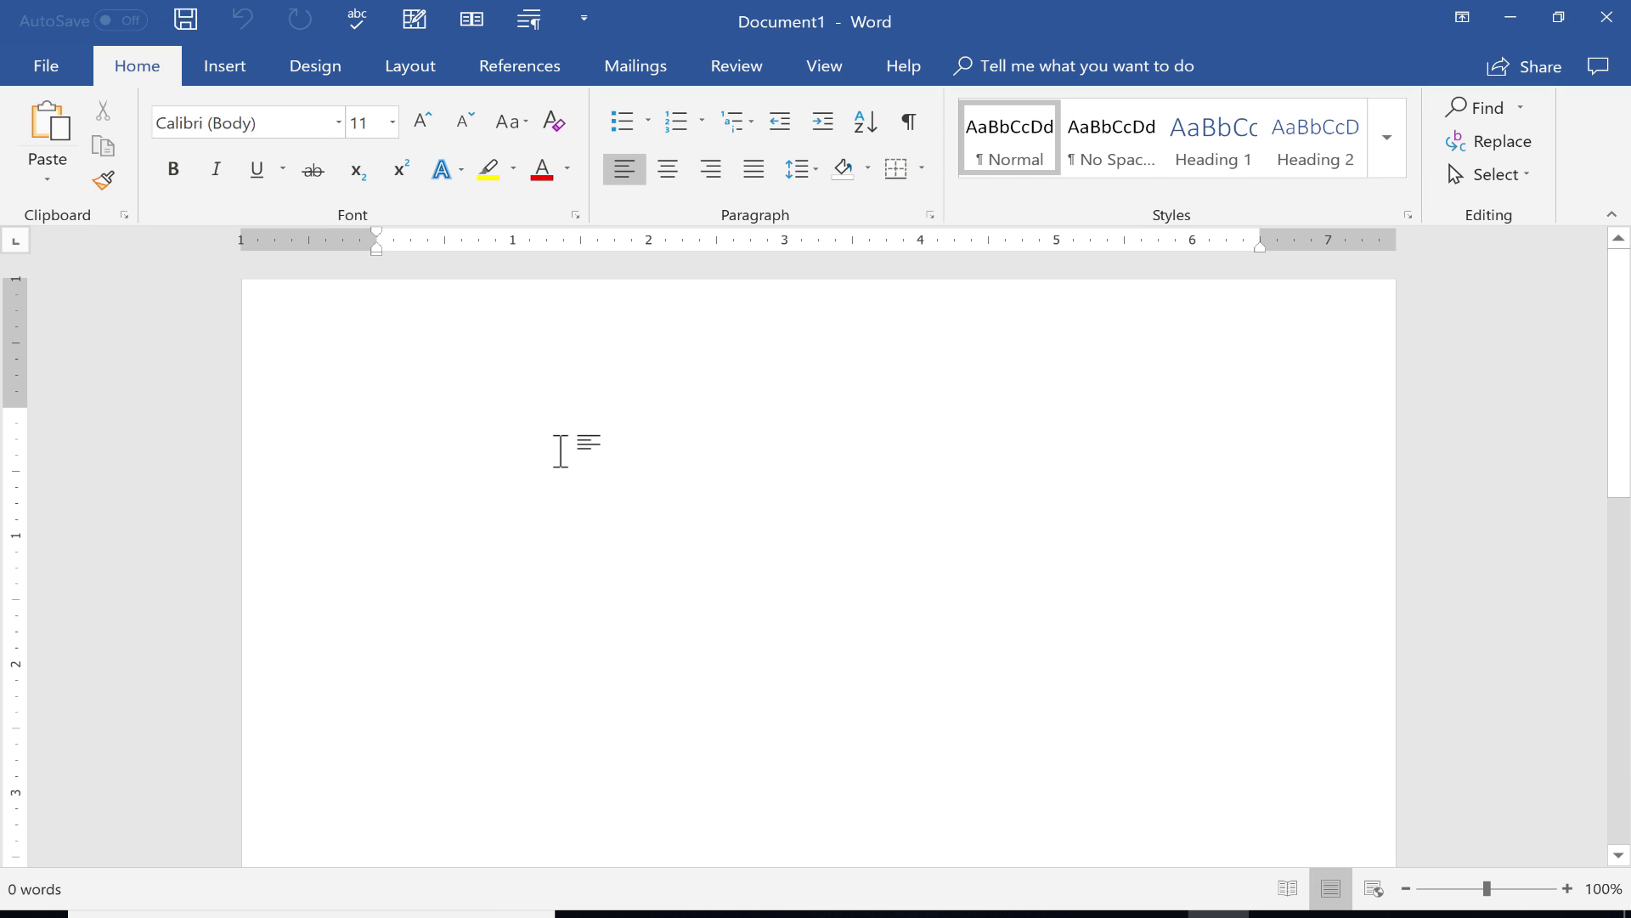
right_click(560, 450)
click(616, 565)
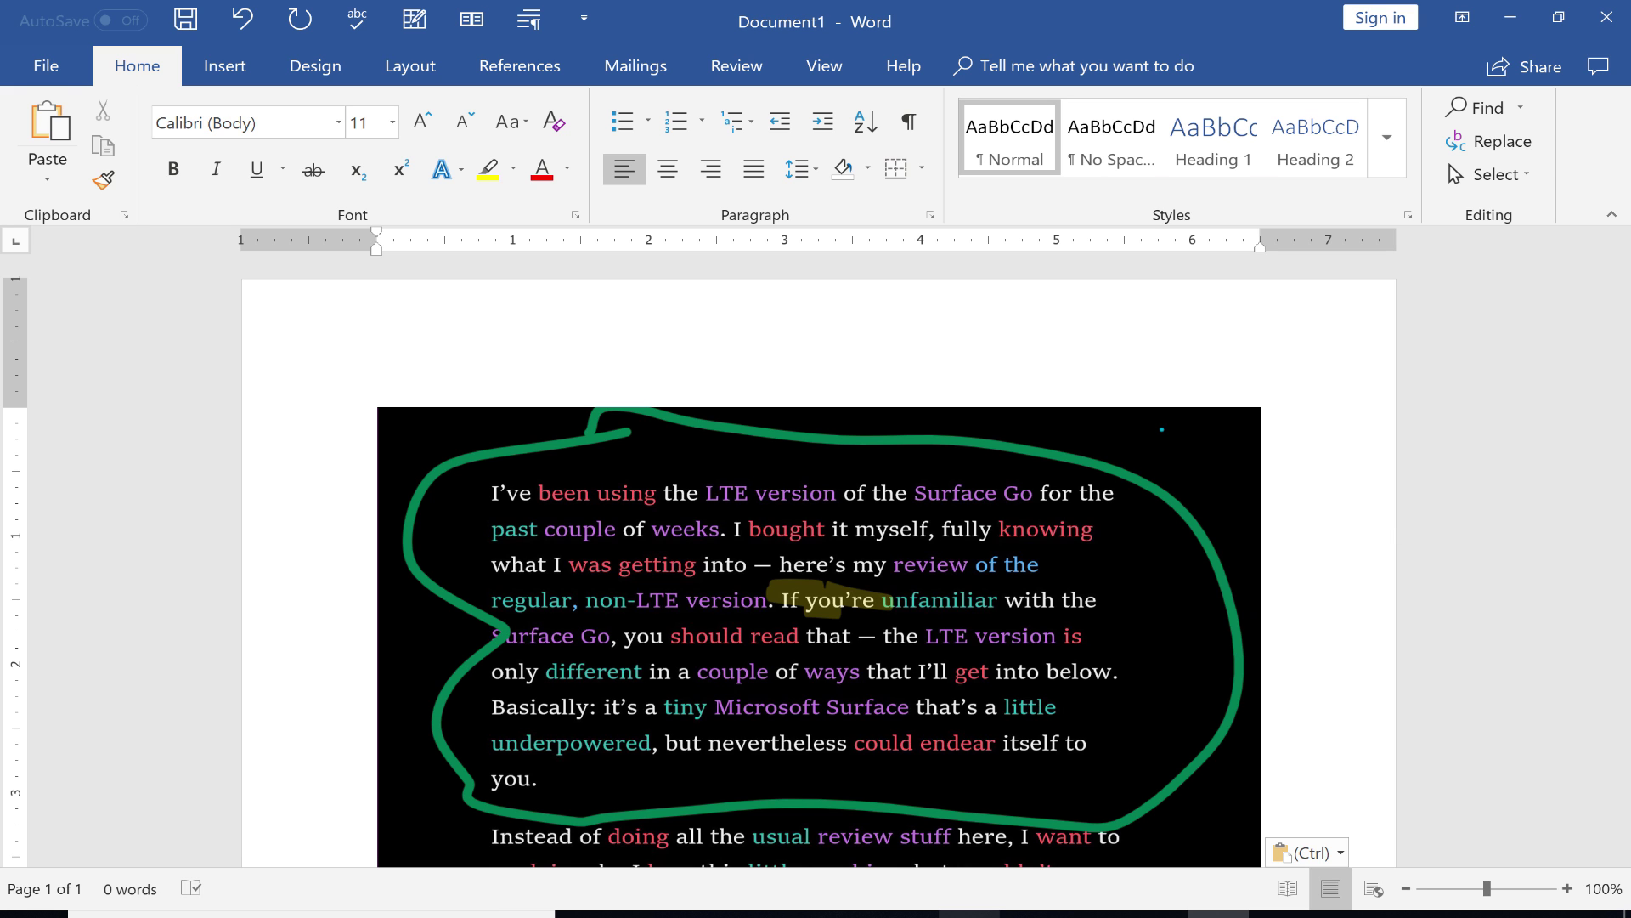
Step: Switch back to Microsoft Edge and save the annotated page as a web note to OneNote
click(969, 913)
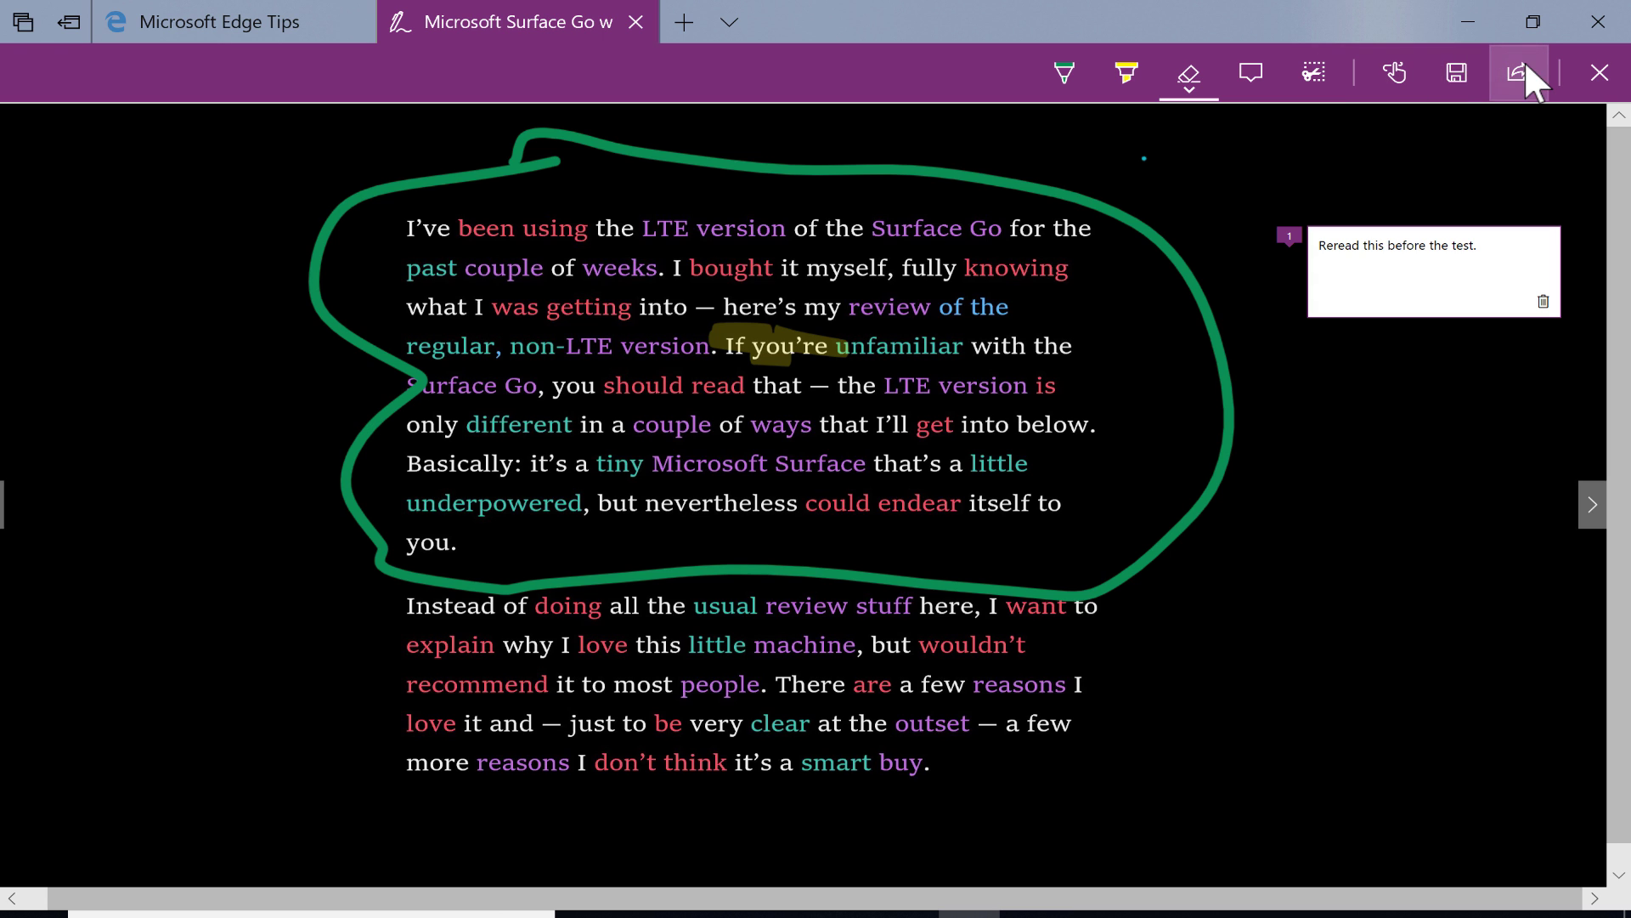
click(1460, 68)
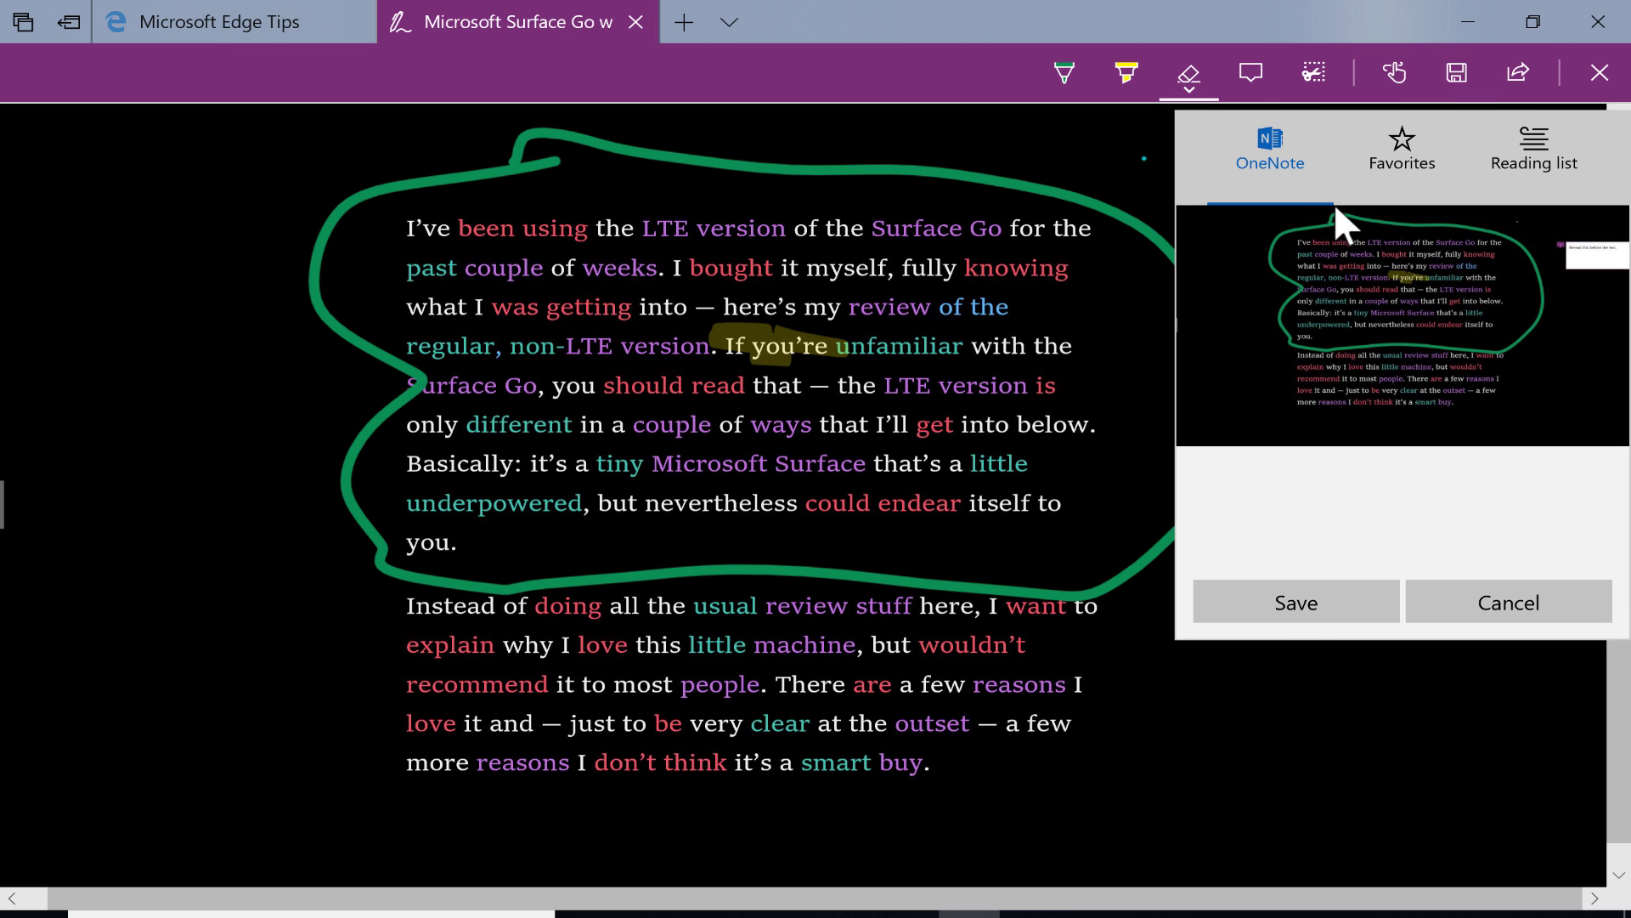
click(1409, 134)
click(1259, 146)
click(1300, 605)
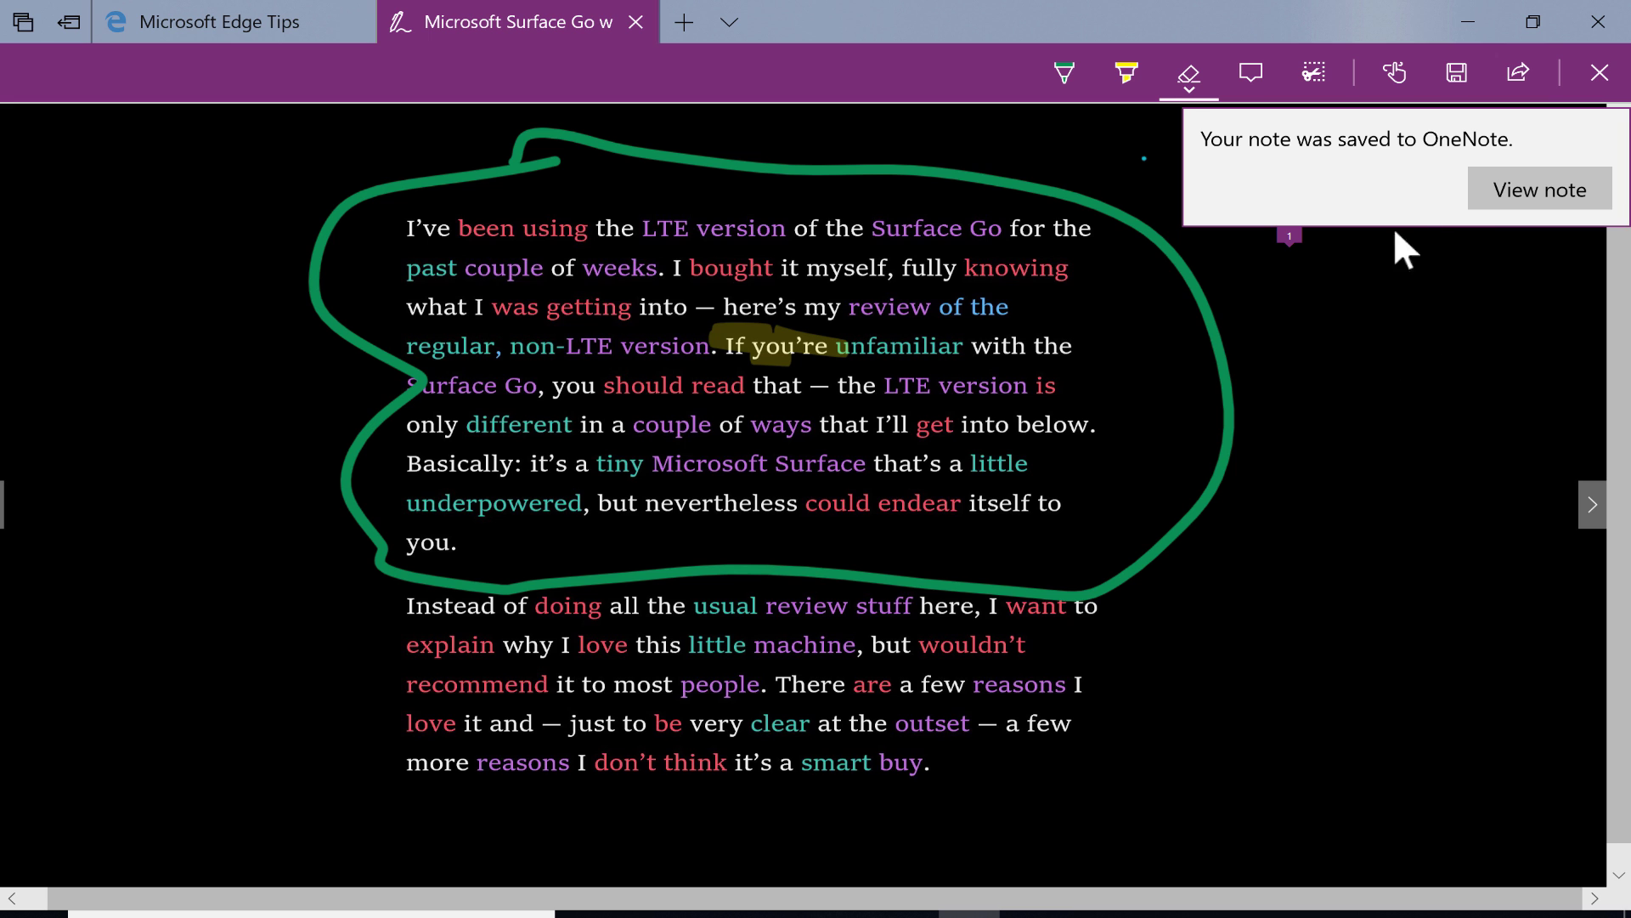
Step: Look through the sharing options for the web note, including Mail, OneNote and Skype, and close them
click(1521, 71)
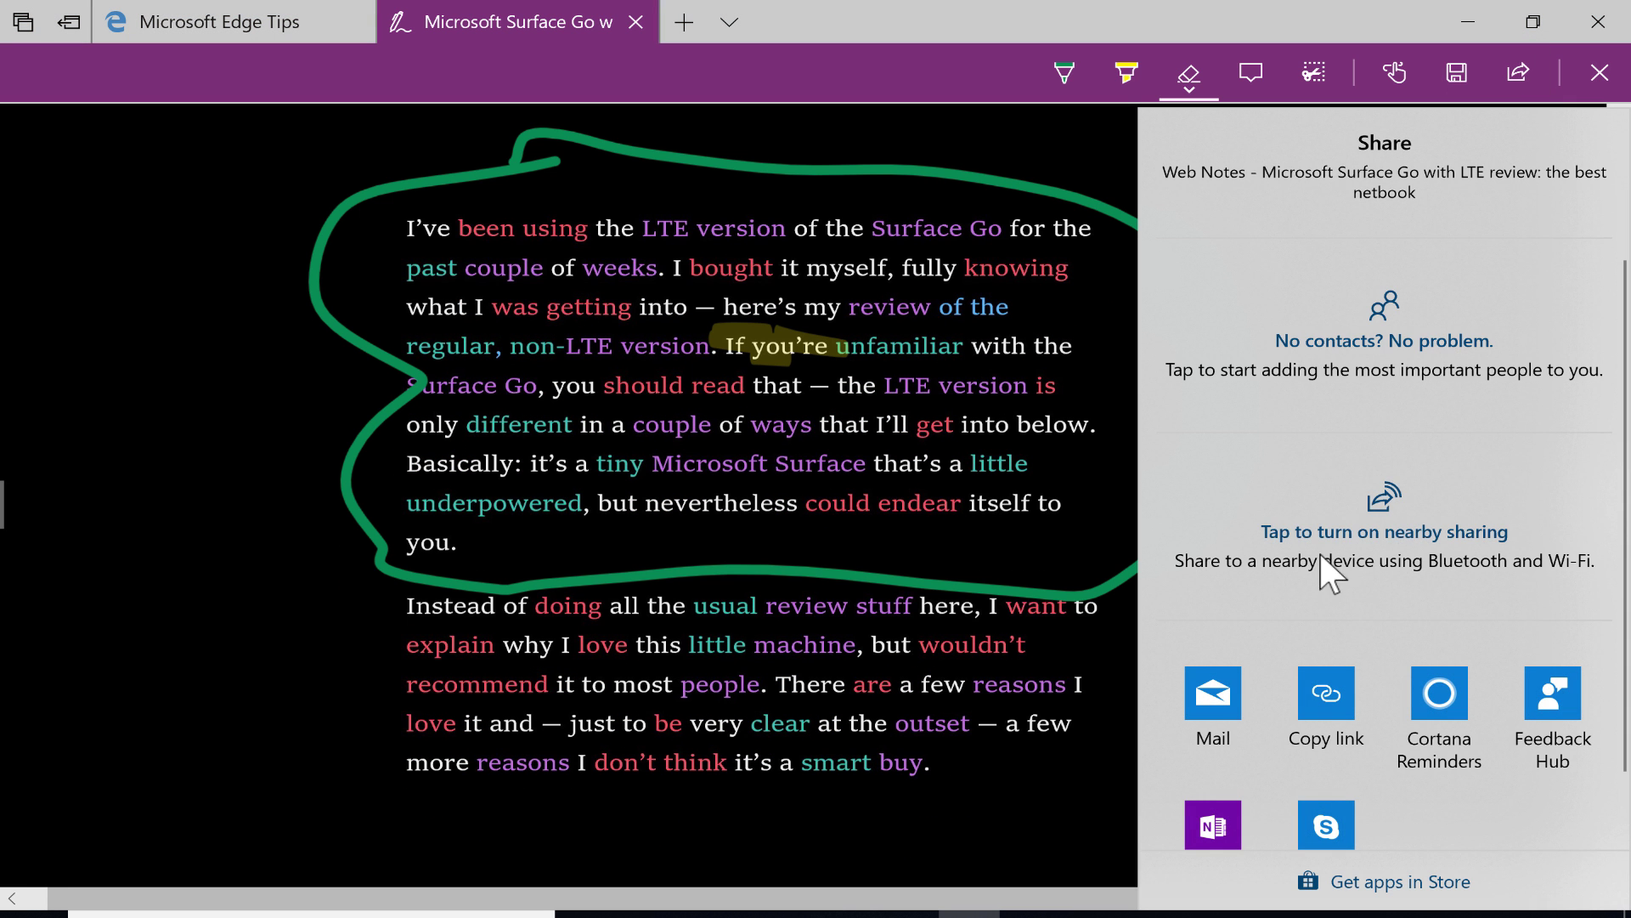
scroll(1415, 575, down, 1)
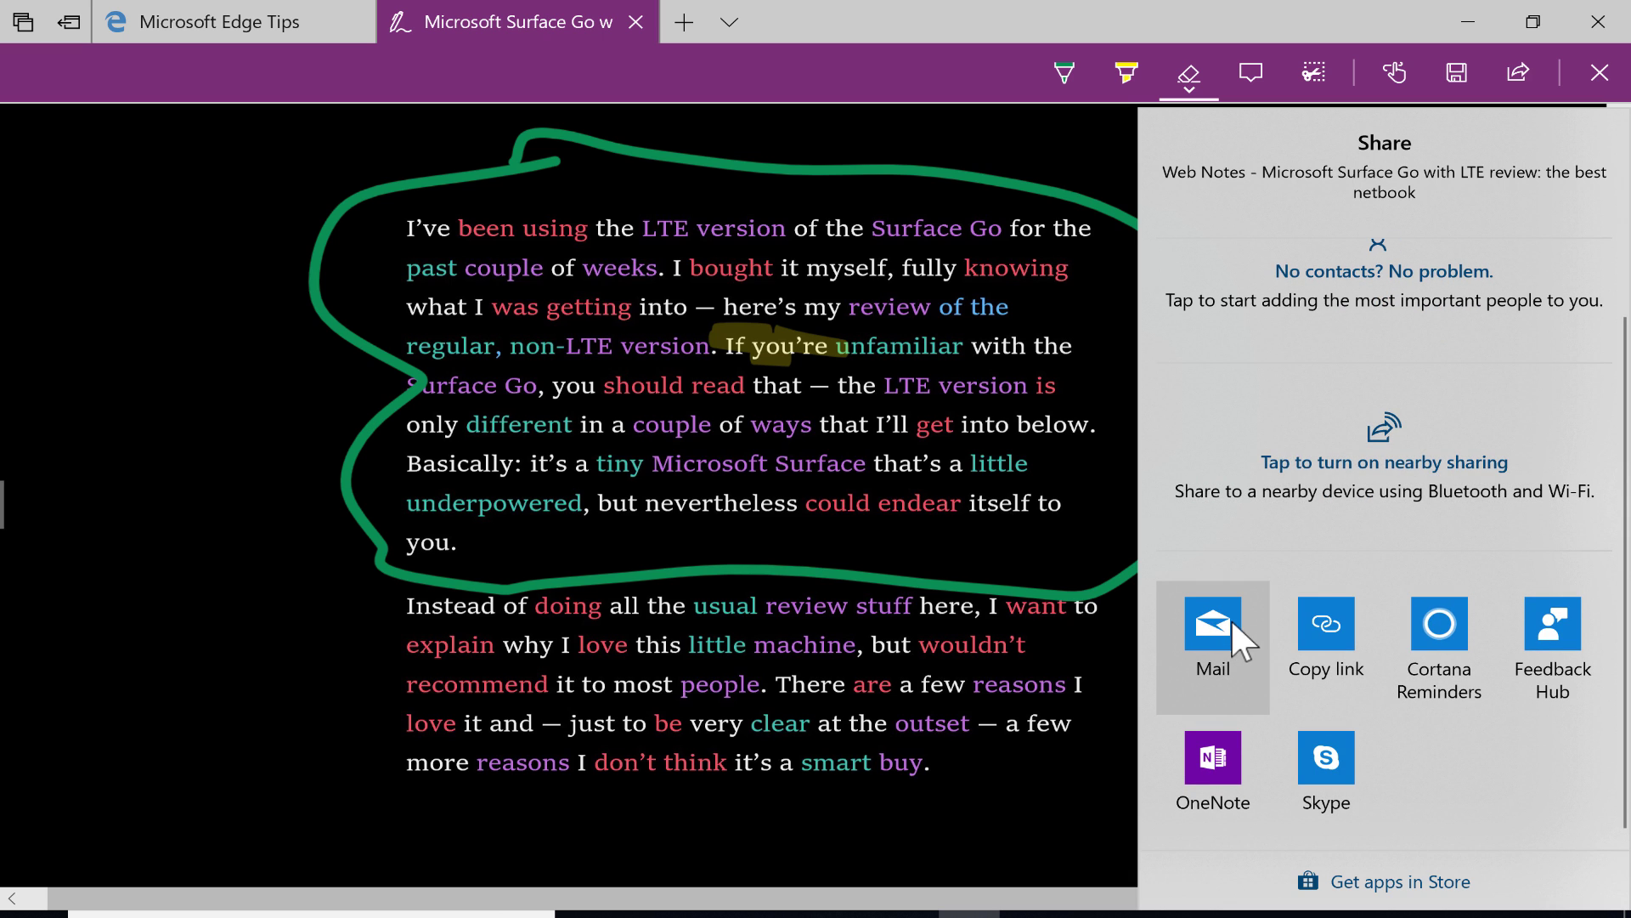
scroll(1618, 509, up, 1)
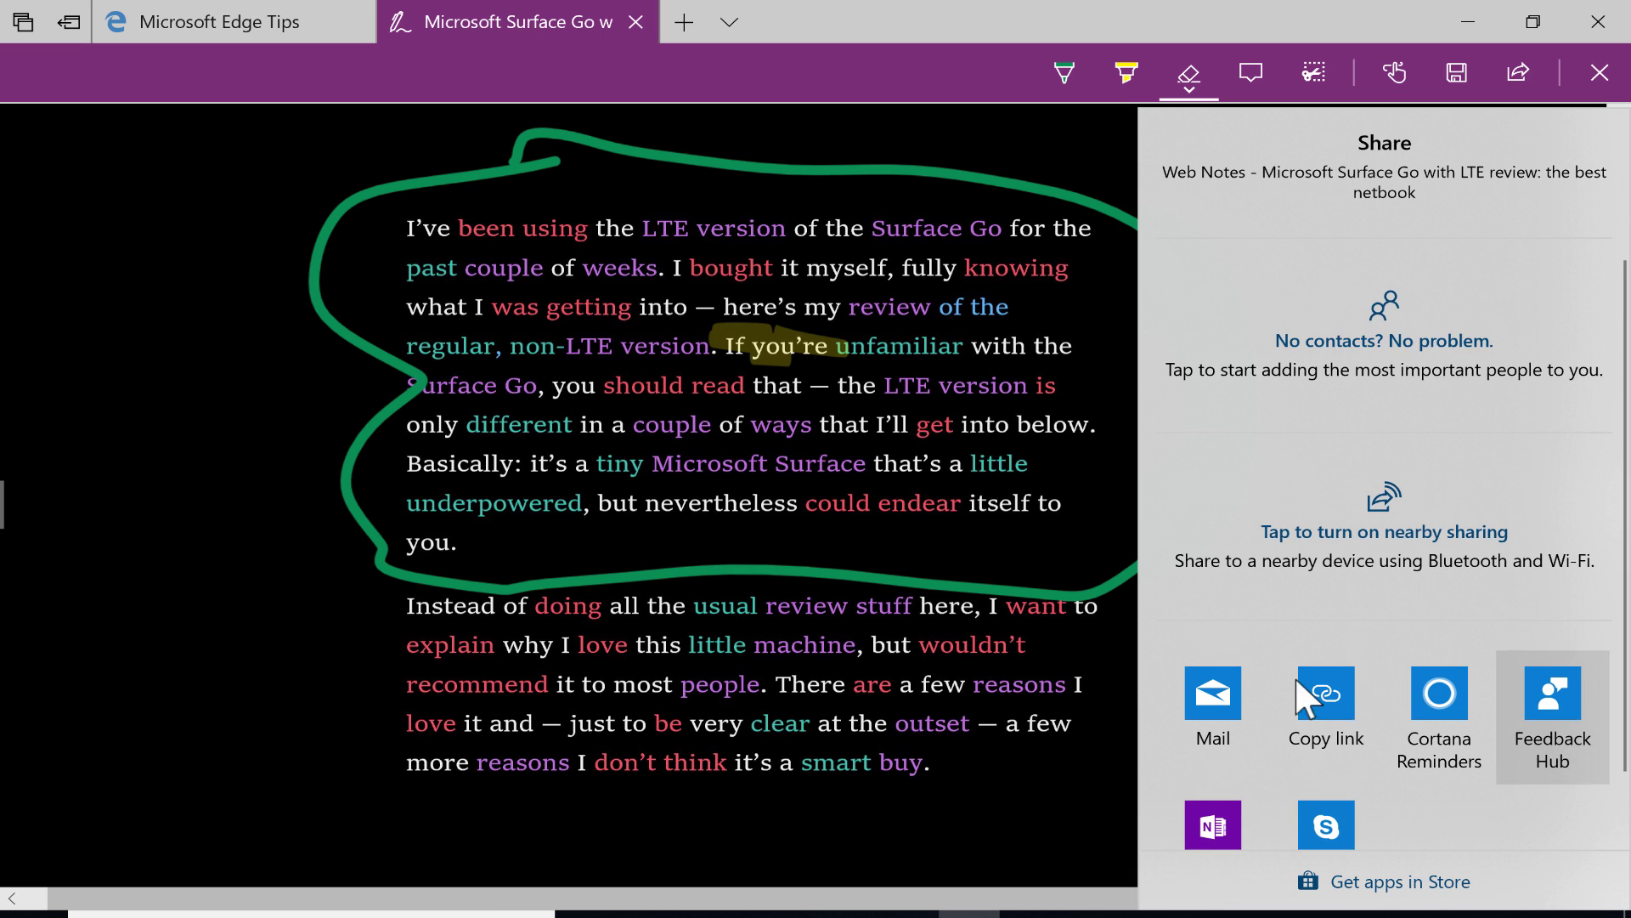
click(1604, 77)
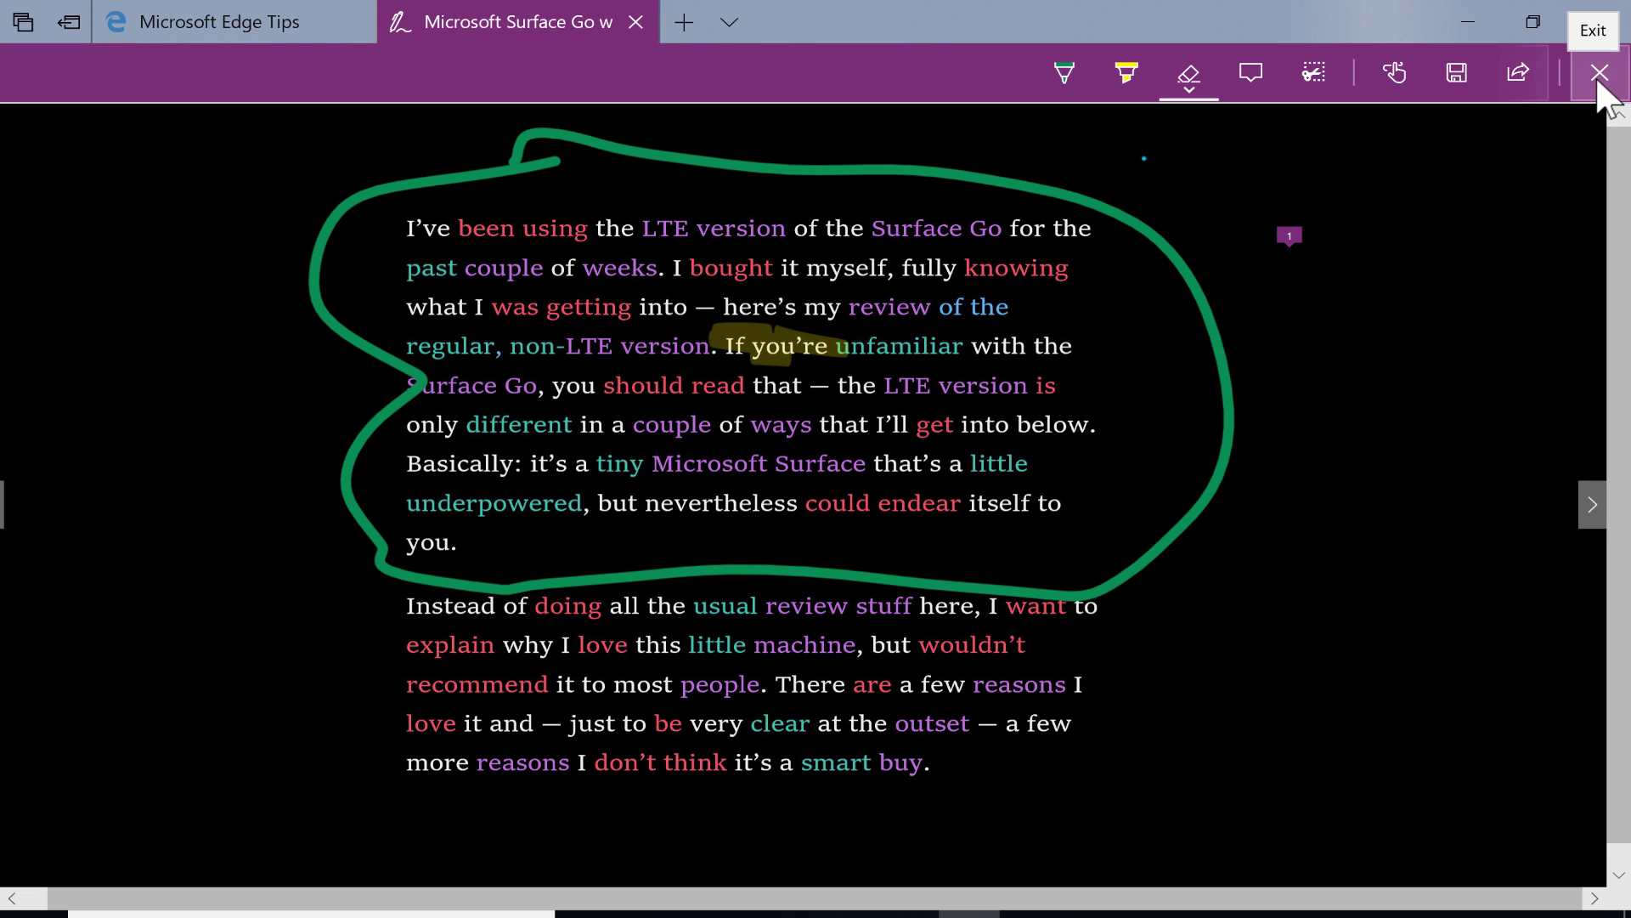
Step: Exit web notes on the Surface Go review and go to the Microsoft Edge Tips page
click(1601, 76)
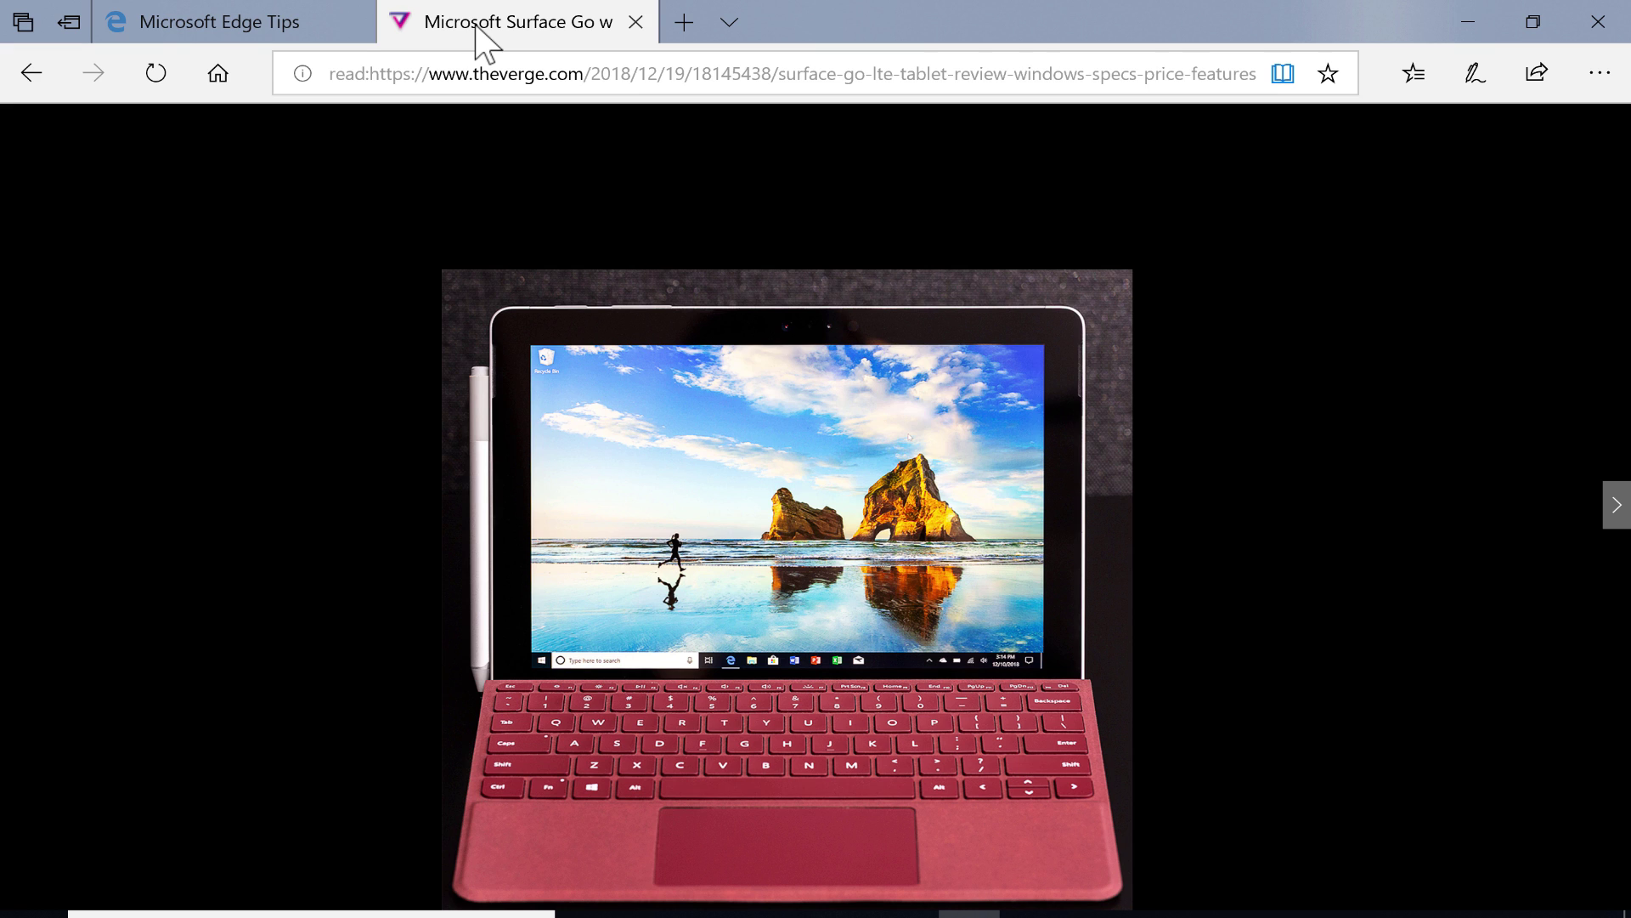
click(223, 38)
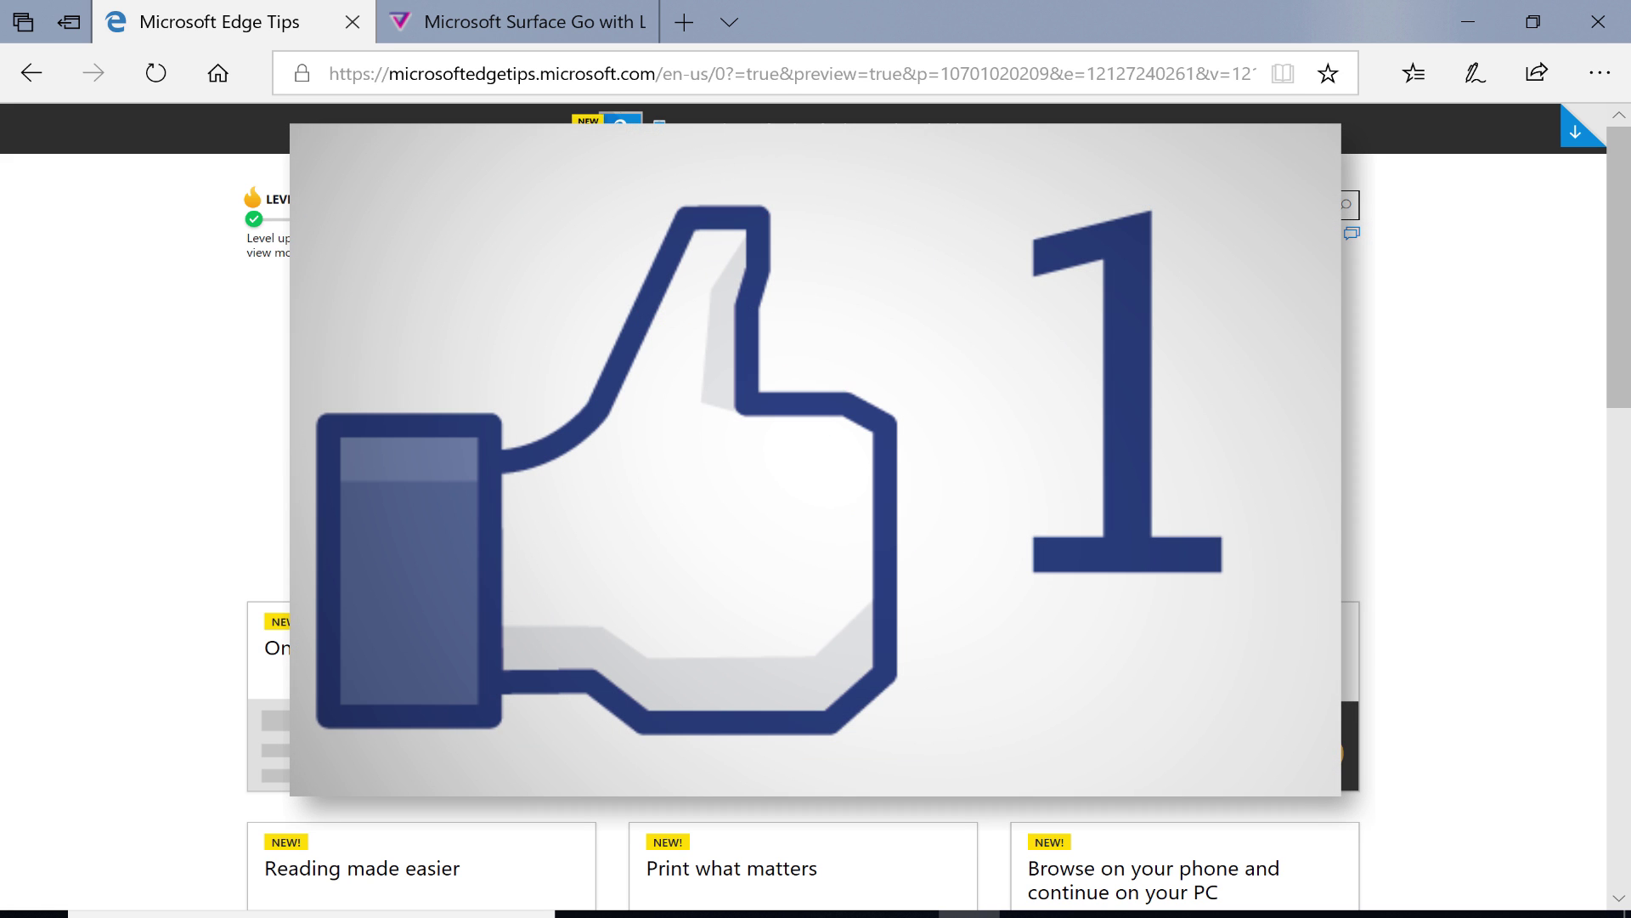
scroll(1165, 339, down, 3)
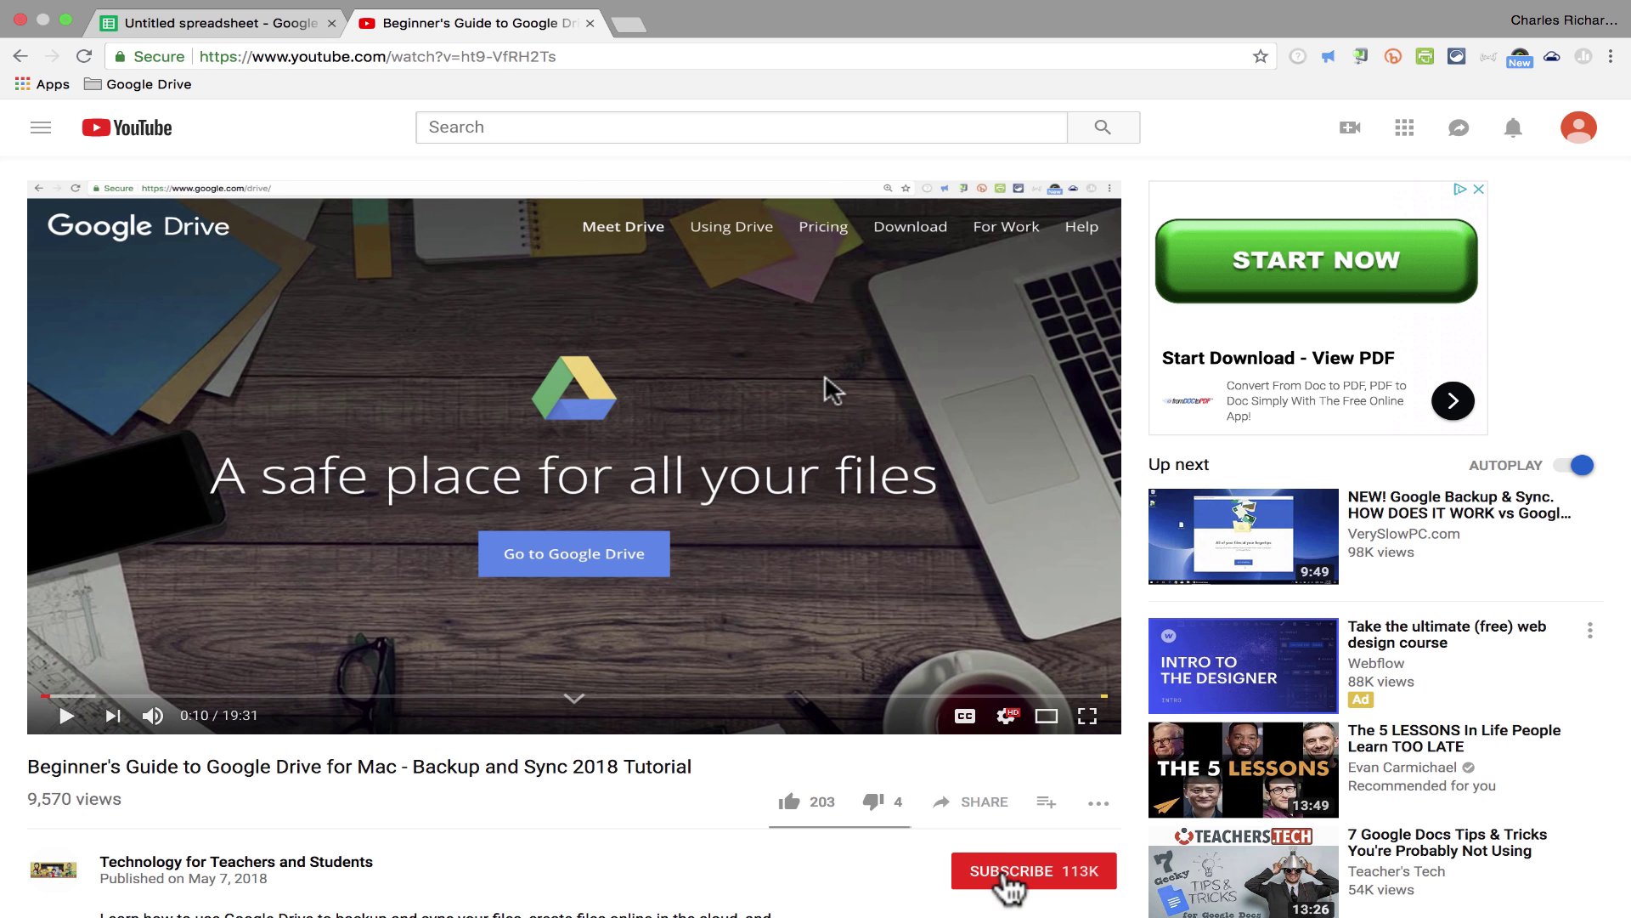
Step: Subscribe to the Technology for Teachers and Students channel on YouTube and turn on notifications for every new video
click(1009, 880)
scroll(1105, 850, down, 5)
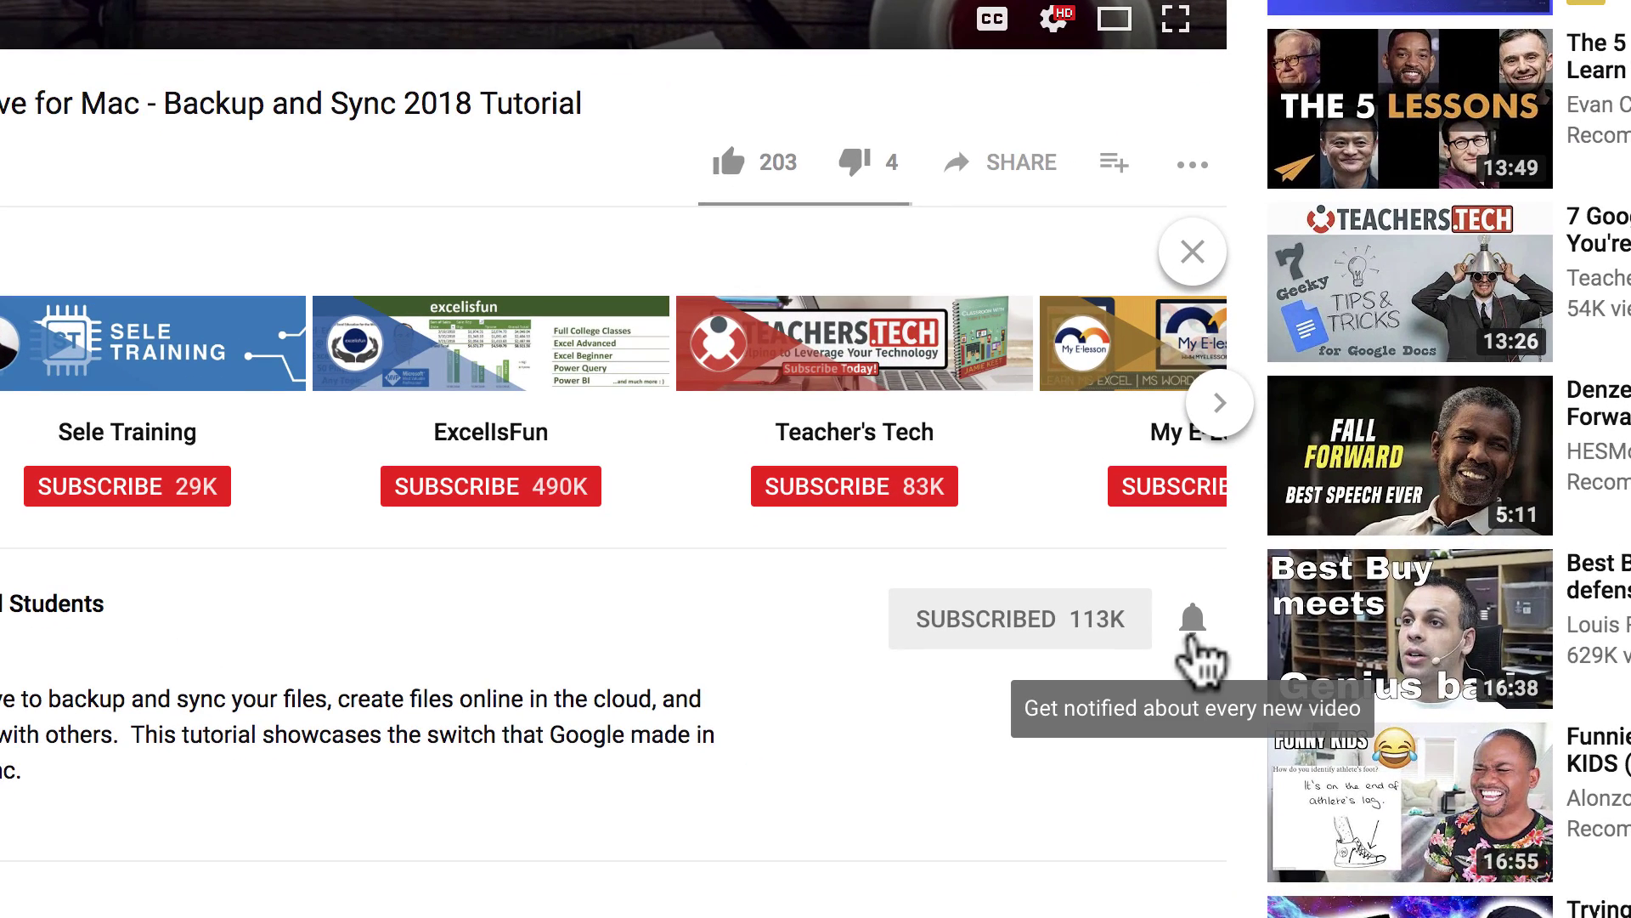
click(1189, 642)
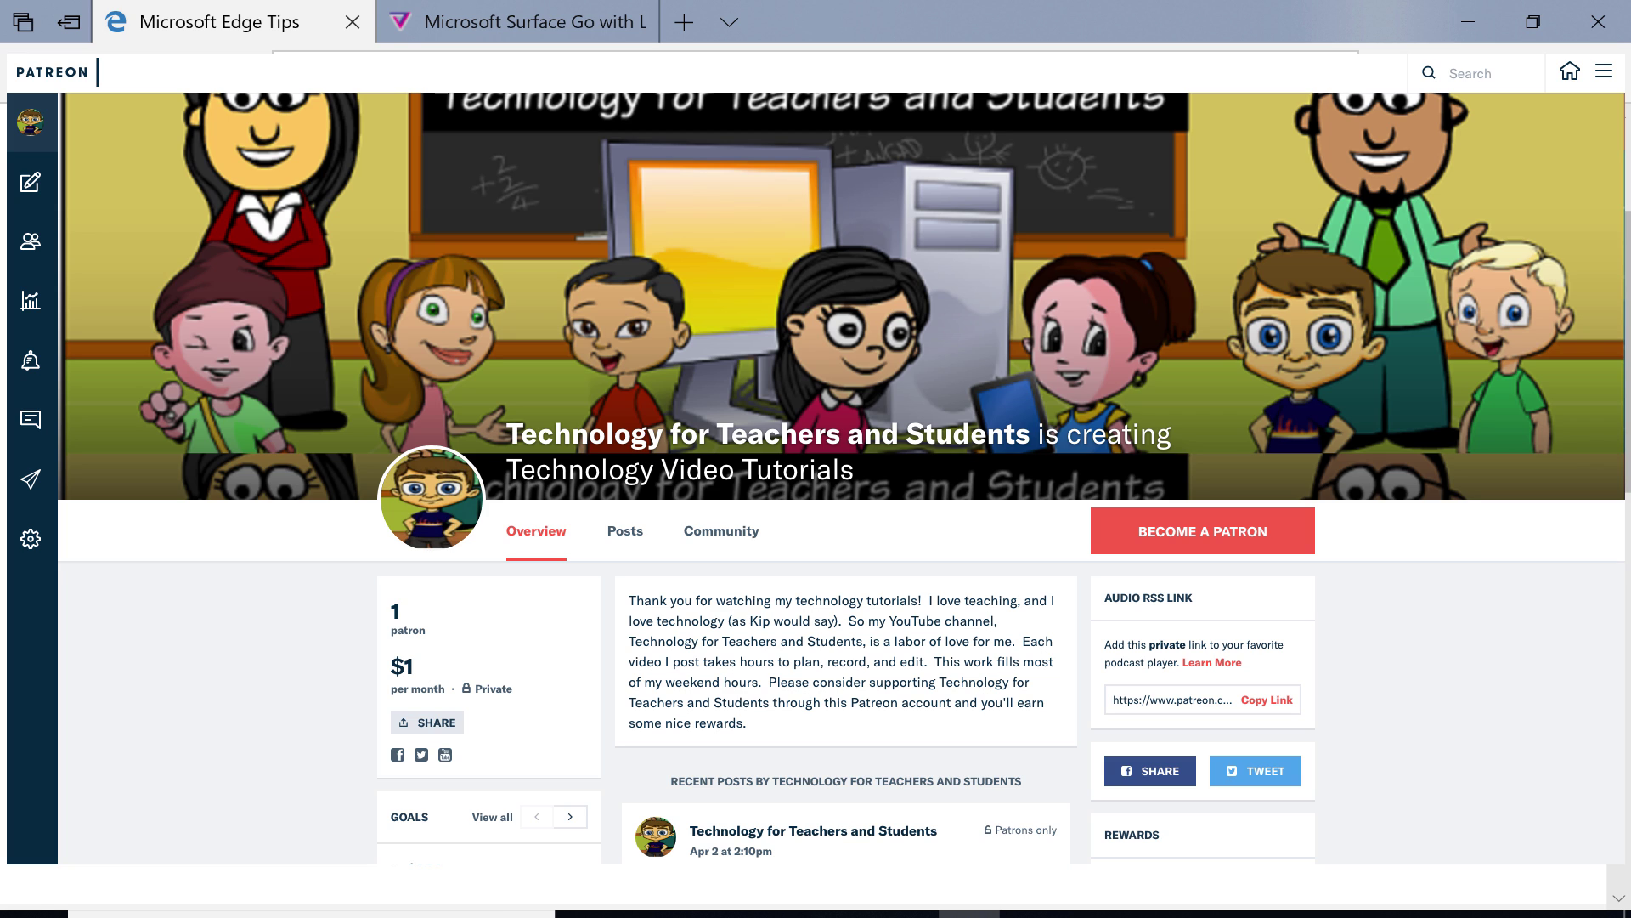
Step: Return to the Microsoft Surface Go review in Microsoft Edge
key(ctrl+Tab)
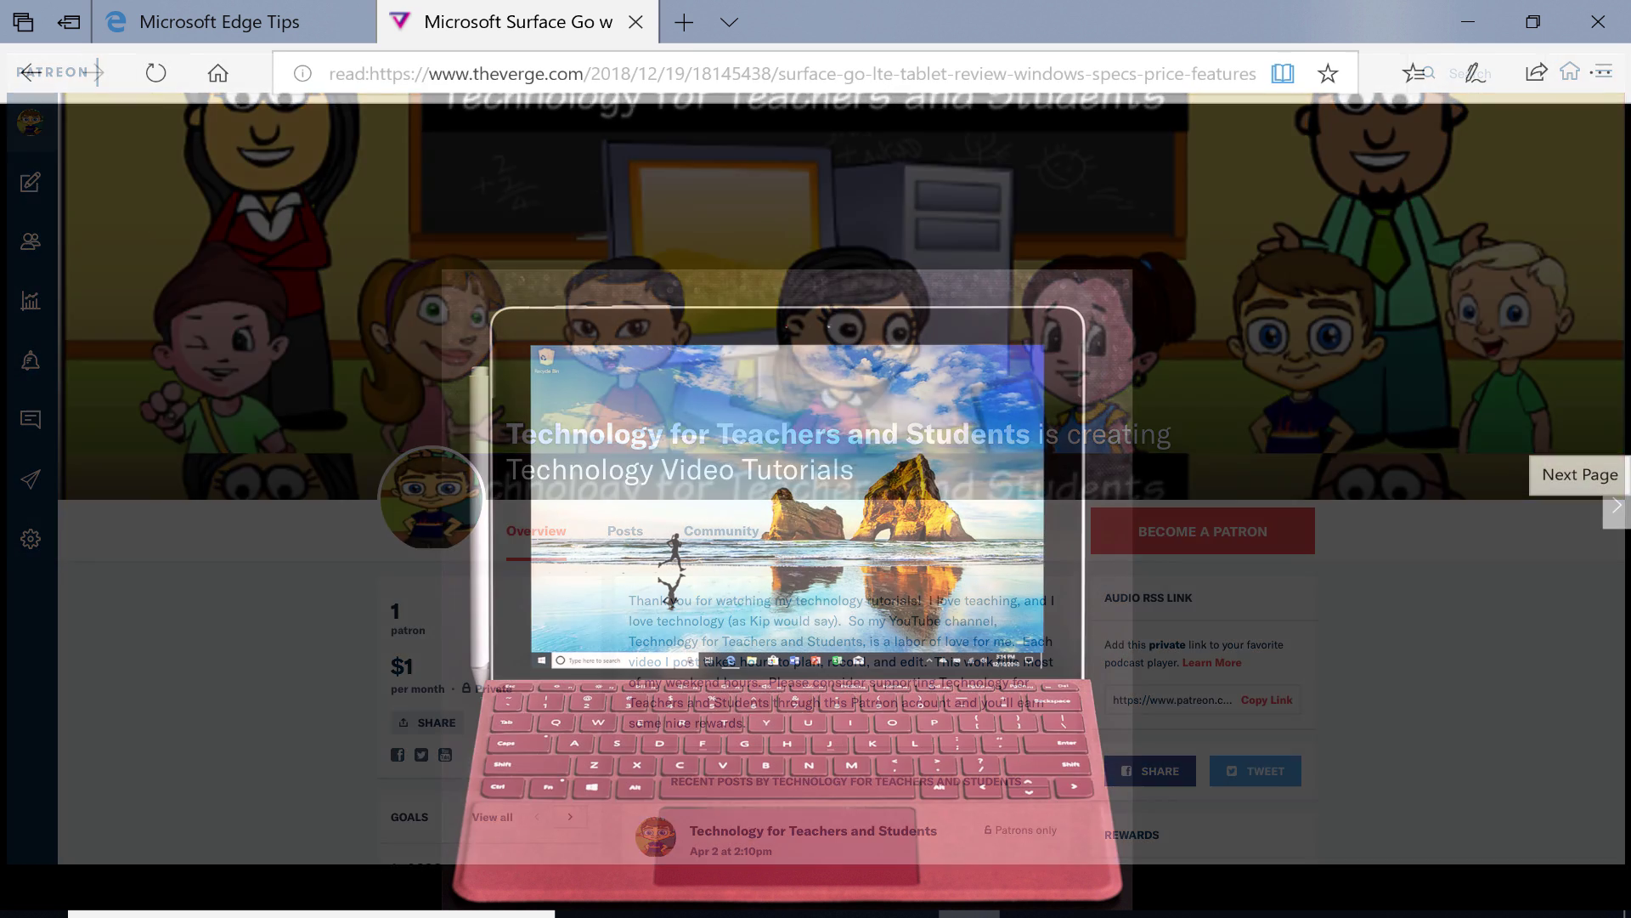